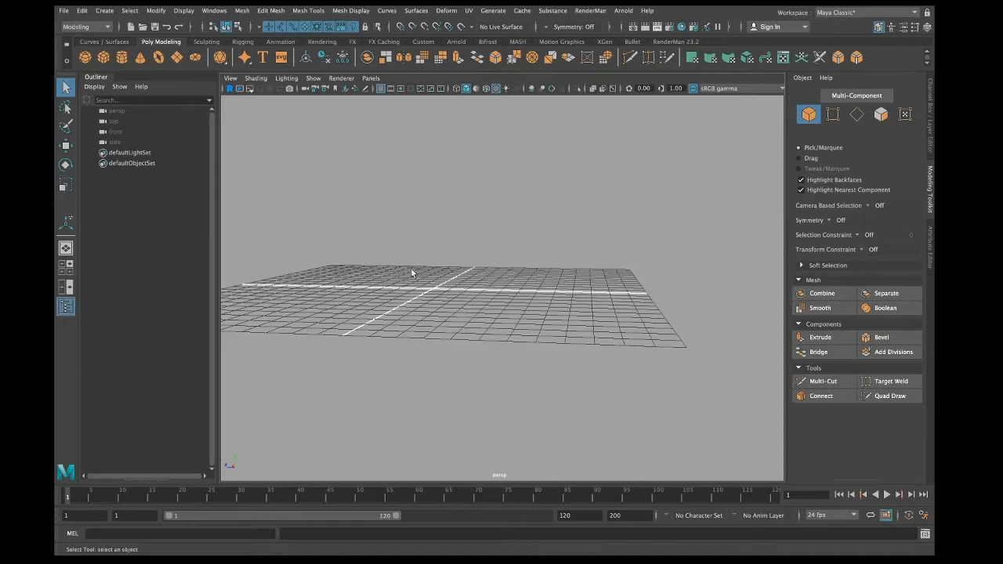
Step: Create a polygon sphere near the grid centre and place a duplicate beside it at about Z -6.90
{"action": "left_click", "coordinate": [85, 61]}
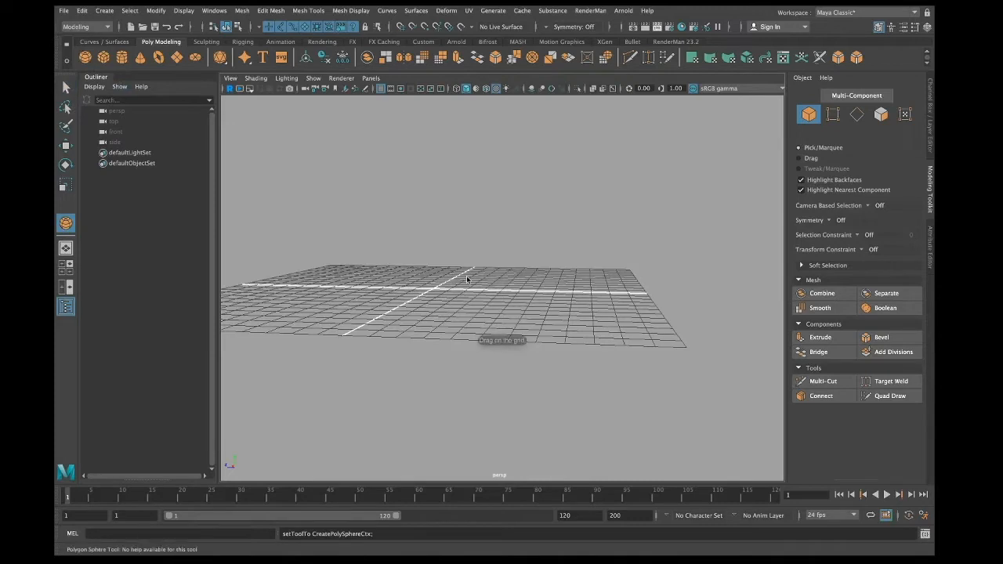
{"action": "left_click_drag", "start_coordinate": [427, 288], "coordinate": [481, 286]}
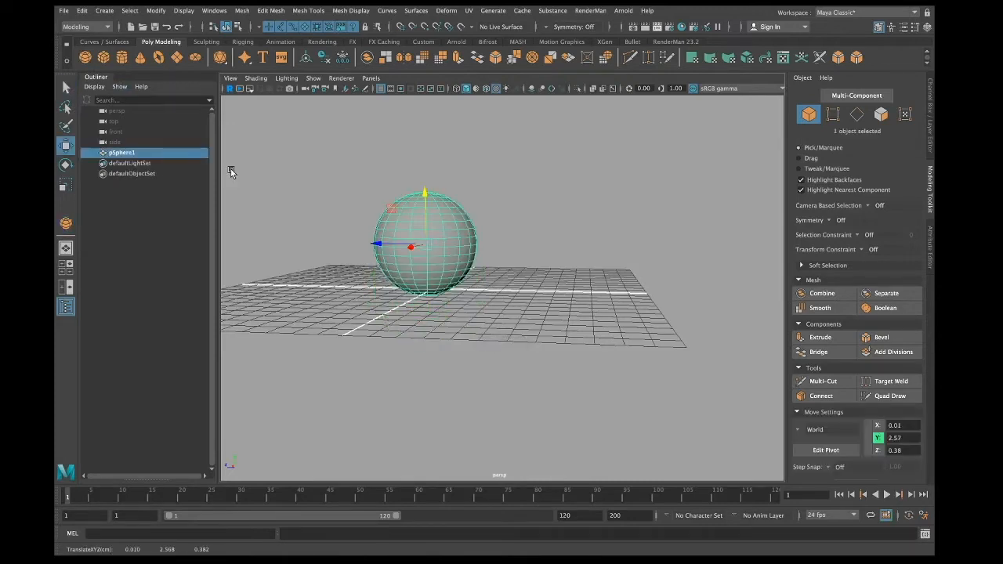
{"action": "key", "text": "ctrl+d"}
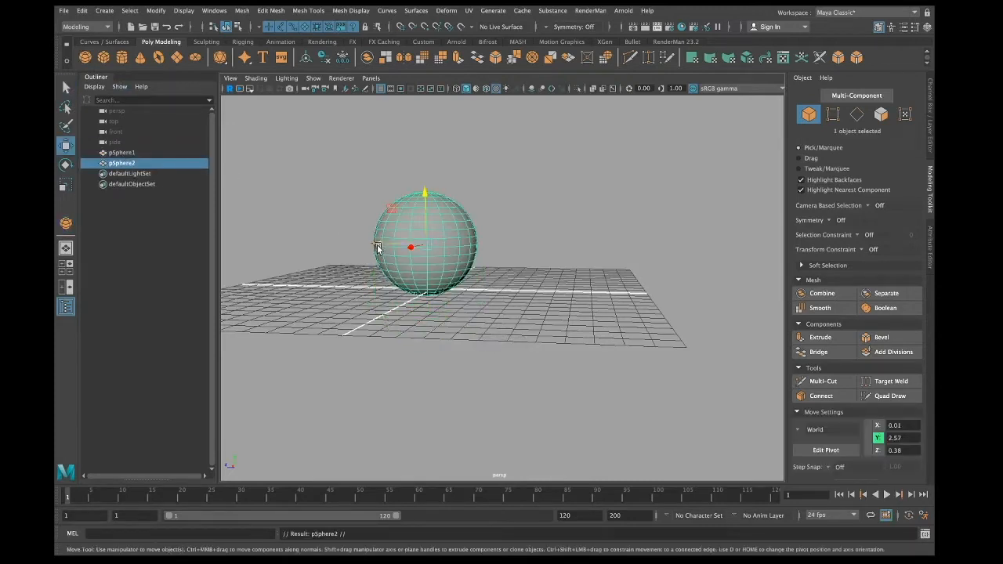
{"action": "left_click_drag", "start_coordinate": [377, 245], "coordinate": [502, 259]}
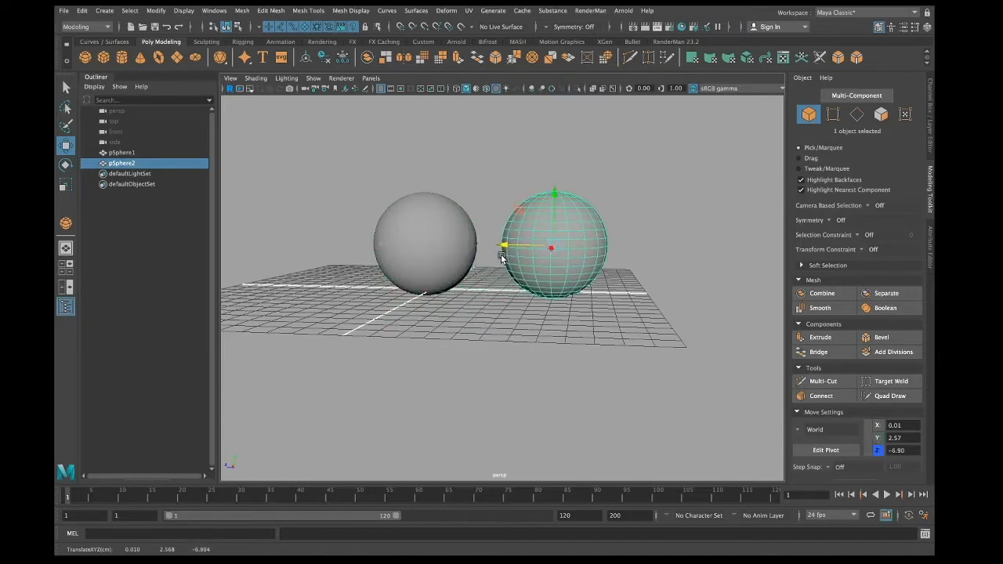
Step: Duplicate the second sphere and move the copy along Z to the opposite side of the first, forming an even row
{"action": "scroll", "coordinate": [502, 259], "scroll_direction": "down", "scroll_amount": 2}
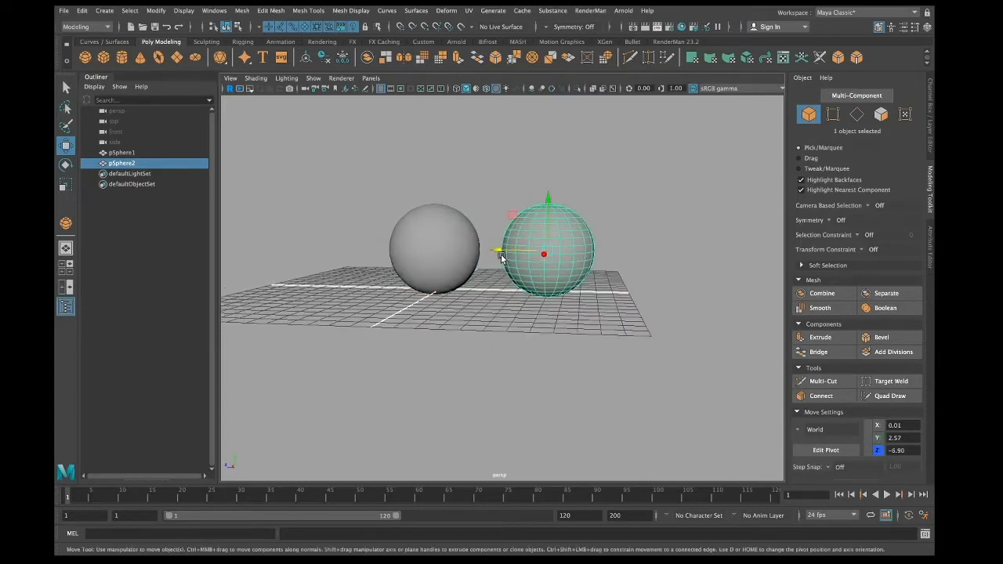
{"action": "key", "text": "ctrl+d"}
{"action": "left_click_drag", "start_coordinate": [489, 252], "coordinate": [260, 244]}
{"action": "mouse_move", "coordinate": [335, 358]}
{"action": "left_mouse_down", "text": "alt"}
{"action": "mouse_move", "coordinate": [383, 356]}
{"action": "mouse_move", "coordinate": [335, 365]}
{"action": "left_mouse_up", "text": "alt"}
{"action": "left_click", "coordinate": [381, 350]}
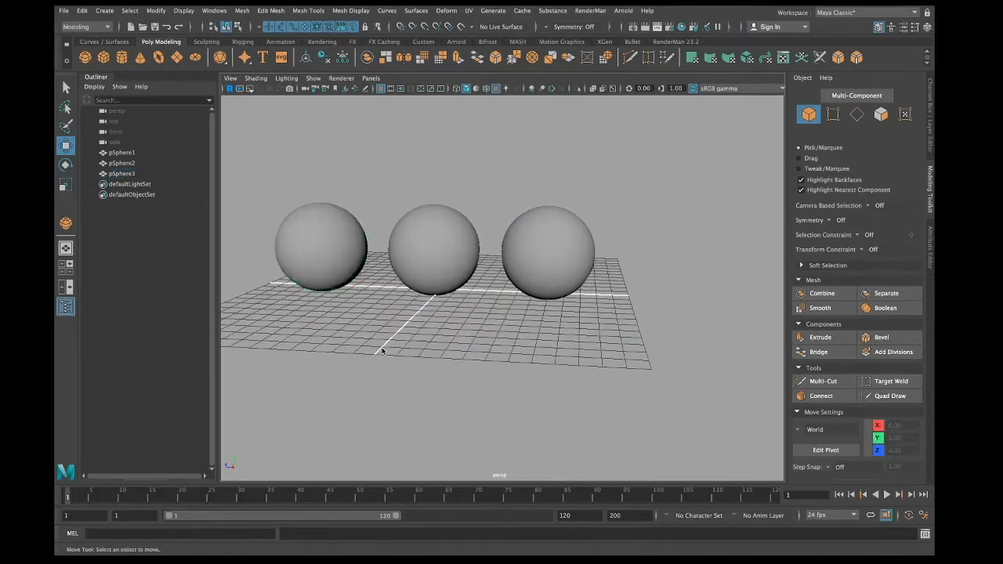
Step: Create a rectangular polygon plane on the grid in front of the row of spheres
{"action": "left_click", "coordinate": [177, 58]}
{"action": "left_click_drag", "start_coordinate": [377, 307], "coordinate": [455, 345]}
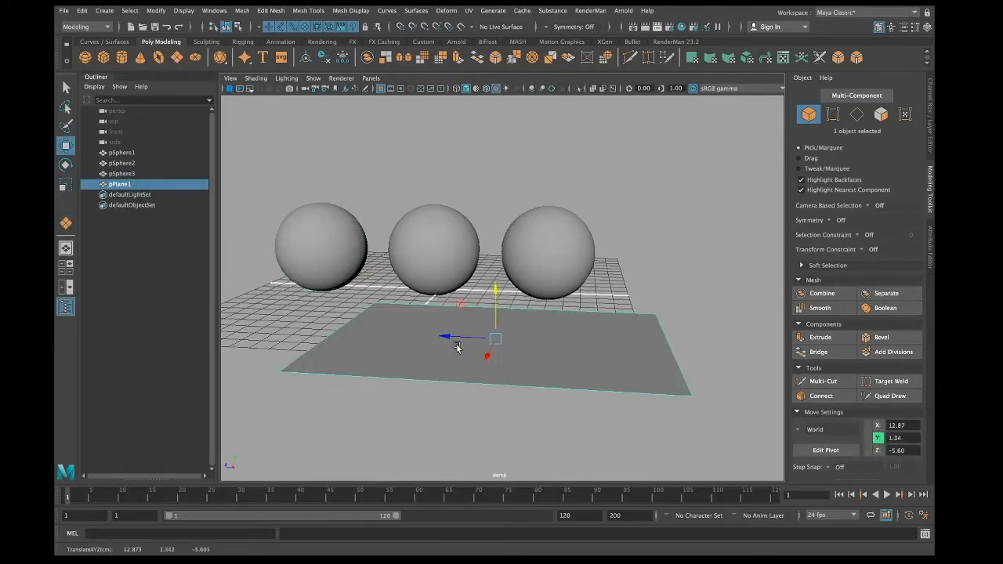
Step: In the top view, scale the plane uniformly to about 1.62 and centre it under the three spheres
{"action": "key", "text": "space"}
{"action": "key", "text": "space"}
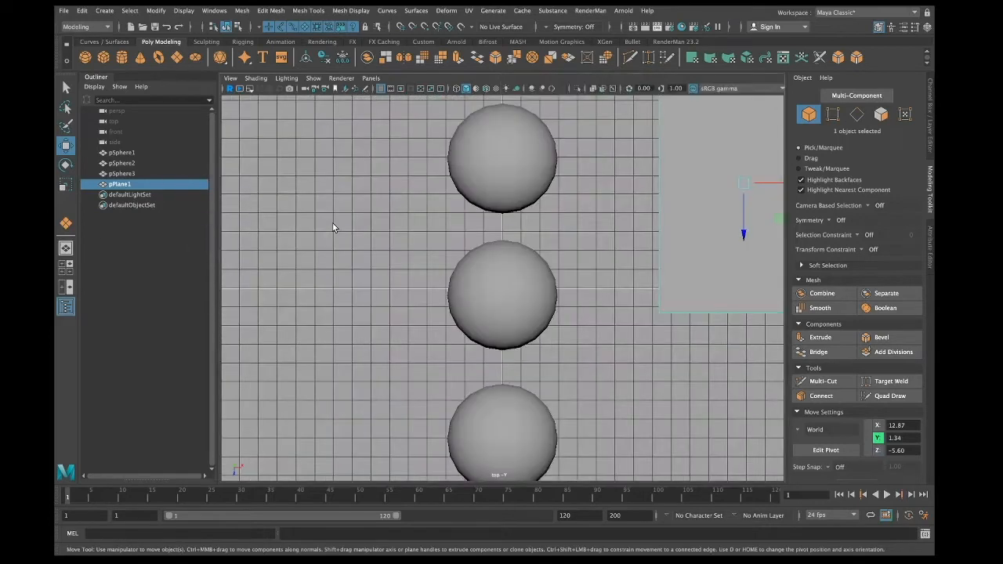
{"action": "scroll", "coordinate": [463, 289], "scroll_direction": "down", "scroll_amount": 5}
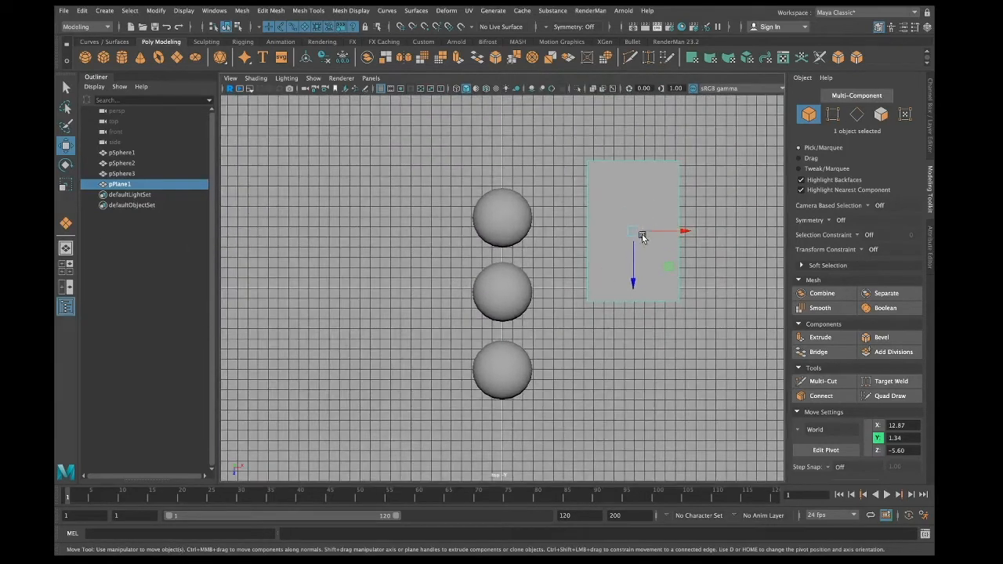
{"action": "key", "text": "e"}
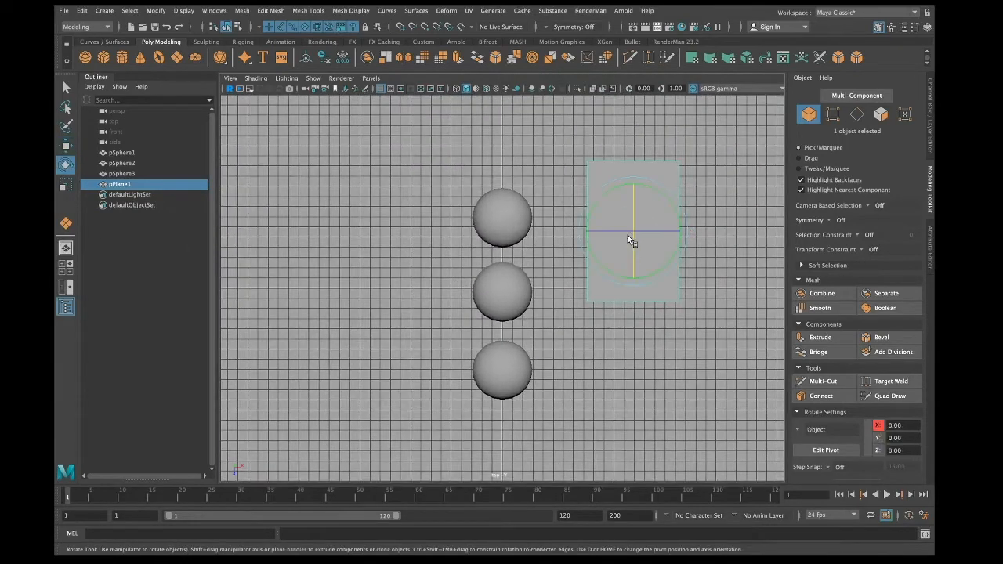
{"action": "key", "text": "w"}
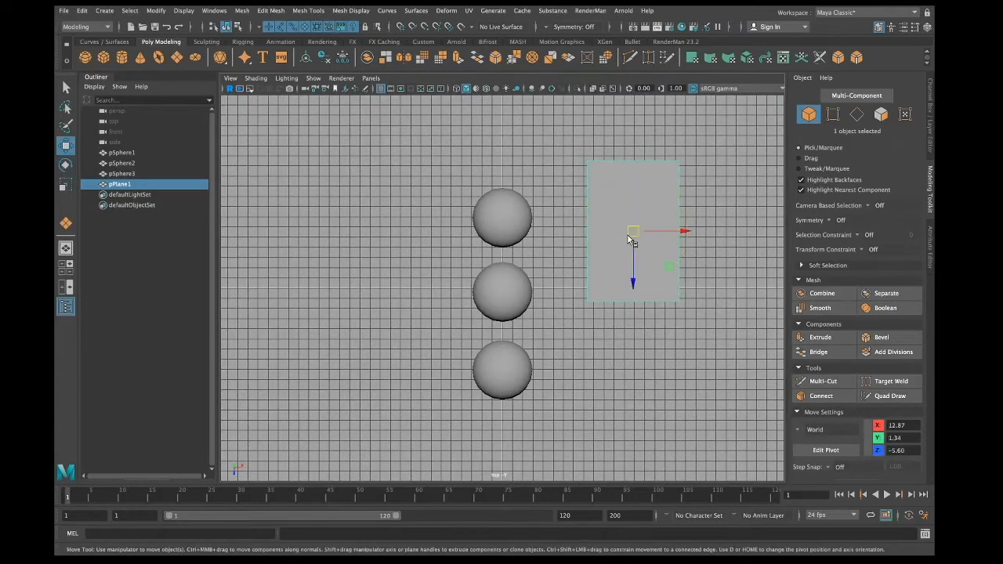
{"action": "key", "text": "r"}
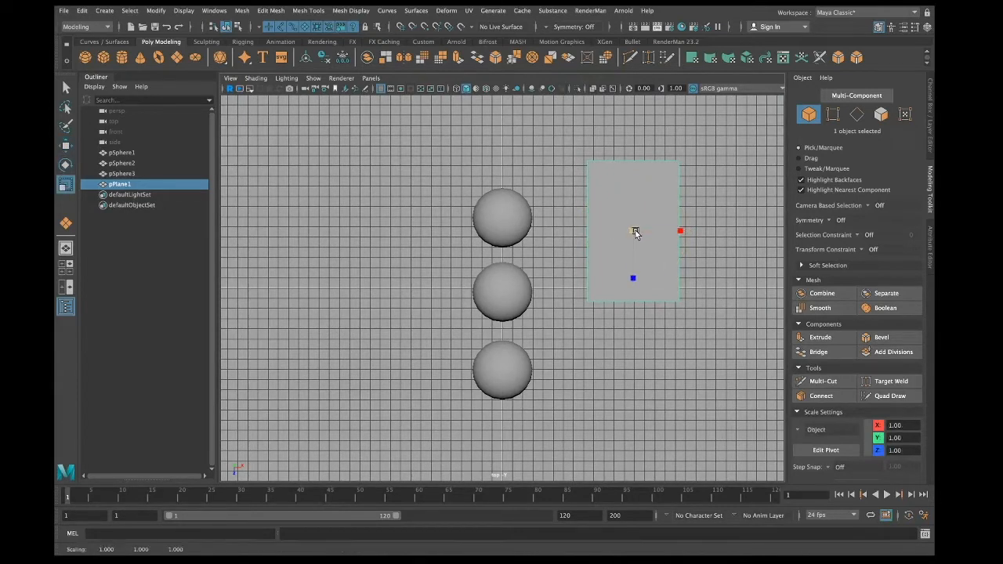
{"action": "left_click_drag", "start_coordinate": [635, 230], "coordinate": [687, 263]}
{"action": "key", "text": "w"}
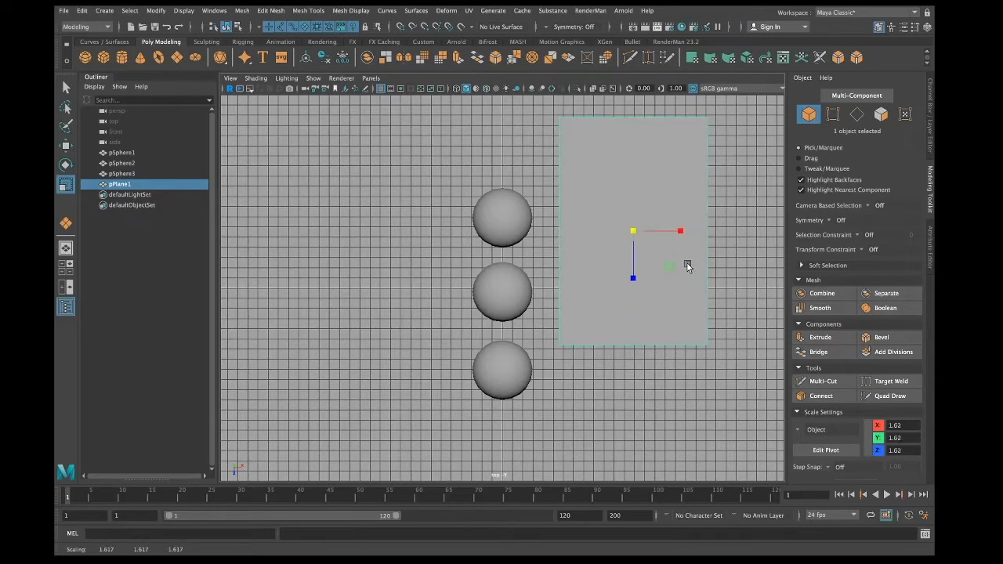
{"action": "left_click_drag", "start_coordinate": [634, 232], "coordinate": [510, 294]}
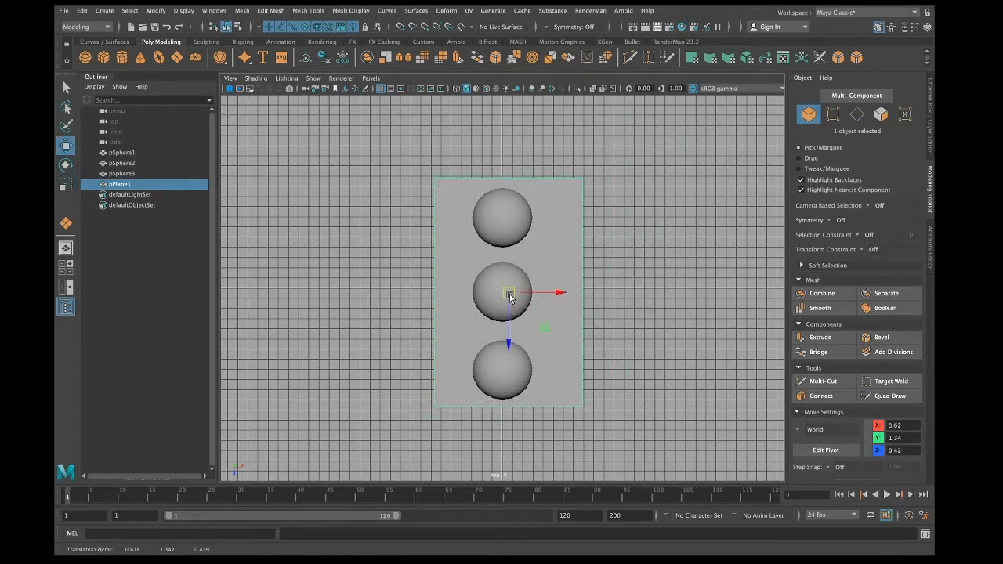
Step: Enlarge the plane uniformly to a scale of about 2.30 and lower it to about Y 0.22 as a floor
{"action": "key", "text": "e"}
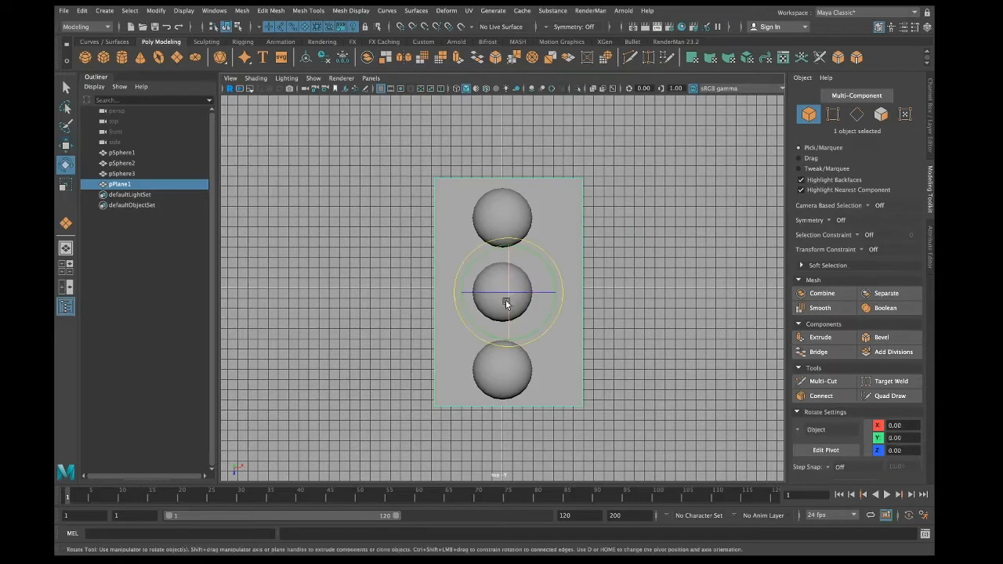
{"action": "key", "text": "r"}
{"action": "key", "text": "w"}
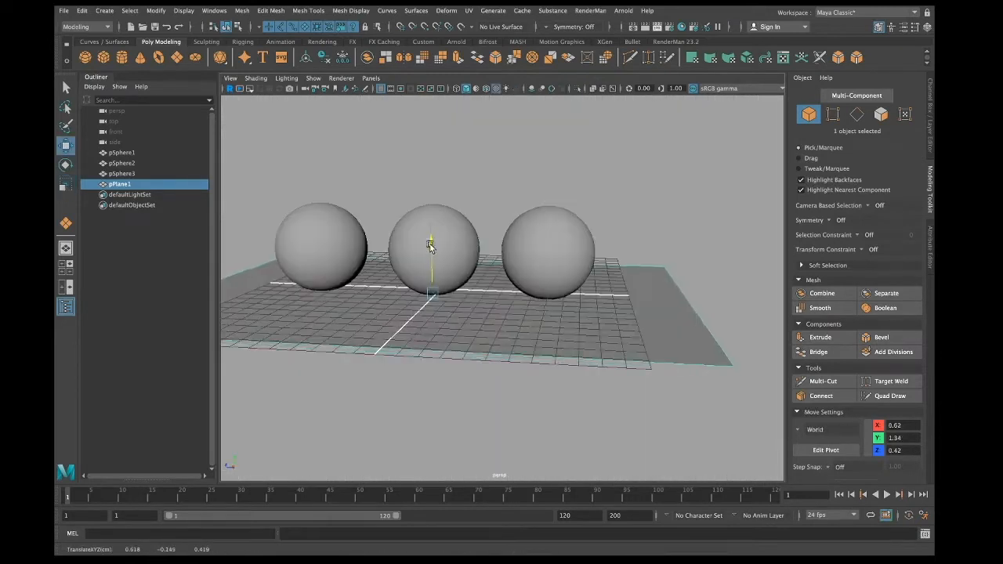
{"action": "left_click_drag", "start_coordinate": [431, 239], "coordinate": [431, 241]}
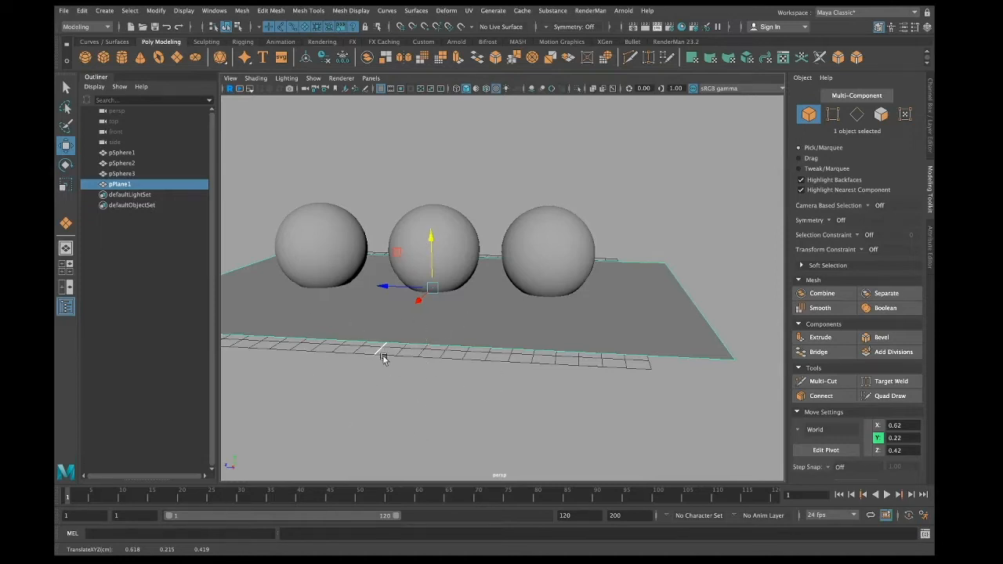
Step: Duplicate the floor plane and raise the copy above the spheres to about Y 6.19
{"action": "mouse_move", "coordinate": [387, 363]}
{"action": "left_mouse_down", "text": "alt"}
{"action": "mouse_move", "coordinate": [383, 374]}
{"action": "mouse_move", "coordinate": [399, 358]}
{"action": "mouse_move", "coordinate": [378, 369]}
{"action": "left_mouse_up", "text": "alt"}
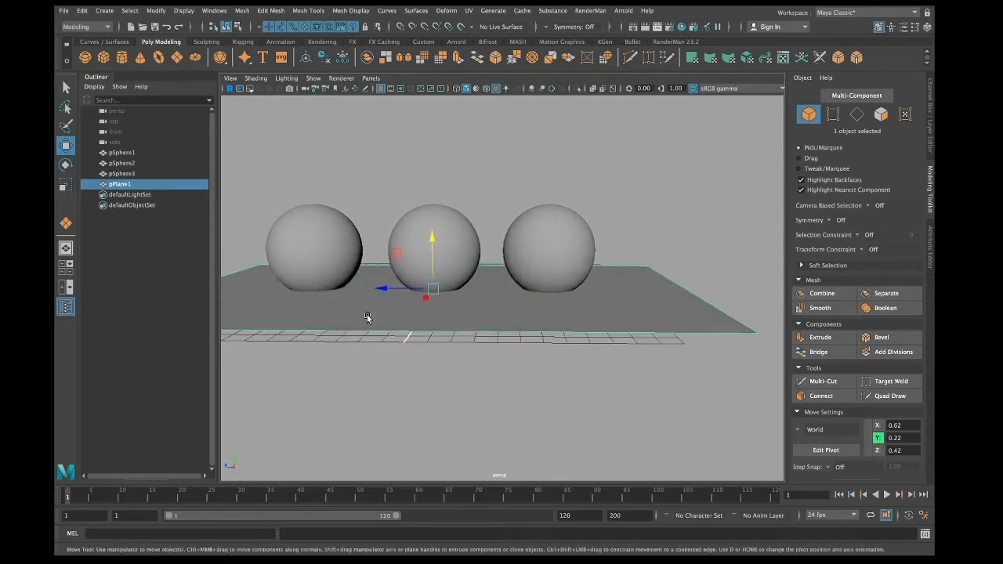
{"action": "scroll", "coordinate": [369, 313], "scroll_direction": "down", "scroll_amount": 4}
{"action": "scroll", "coordinate": [367, 317], "scroll_direction": "up", "scroll_amount": 2}
{"action": "key", "text": "ctrl+d"}
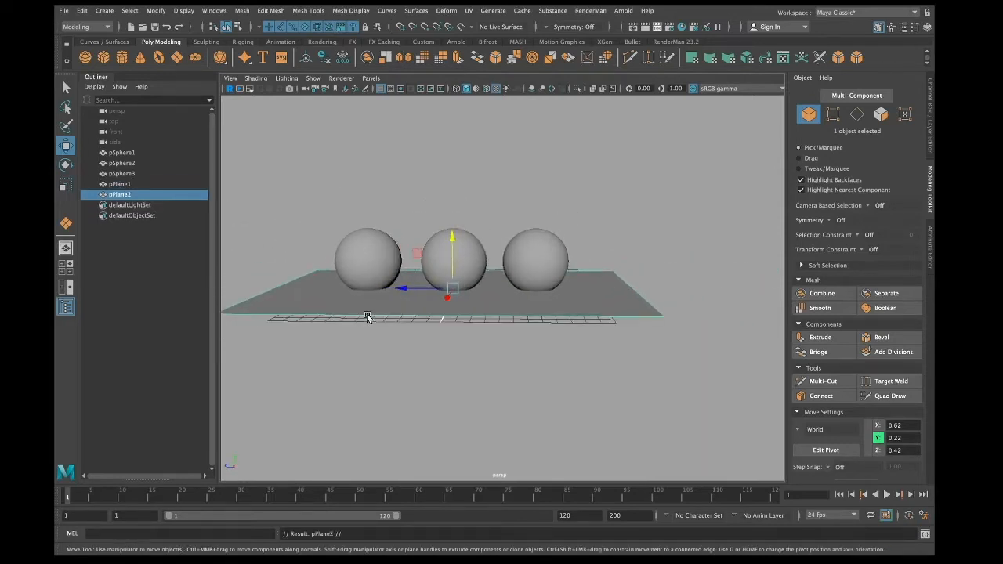
{"action": "left_click_drag", "start_coordinate": [453, 238], "coordinate": [457, 170]}
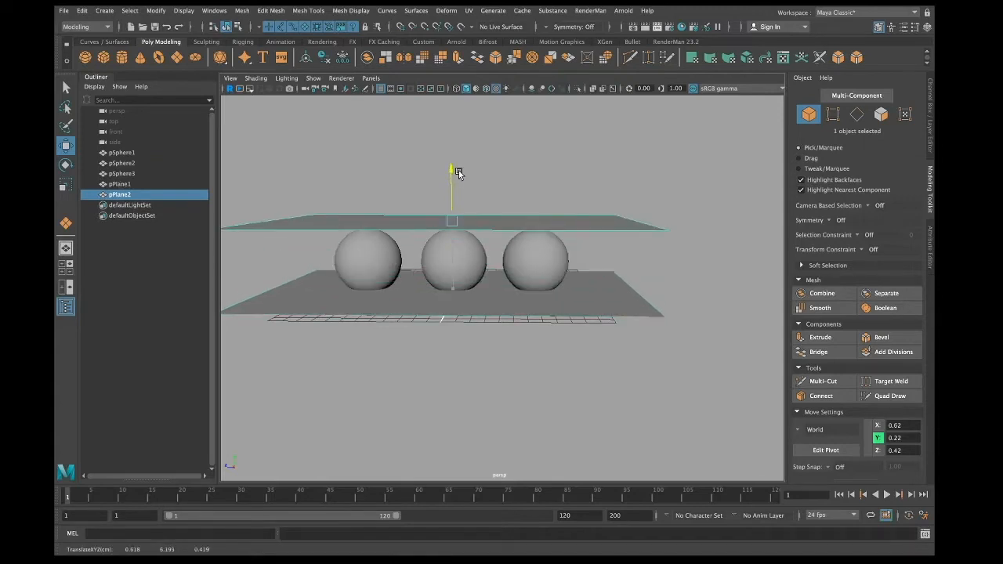
Step: Set the duplicated plane's Rotate Z to -90 so it stands upright facing the spheres
{"action": "left_click", "coordinate": [931, 109]}
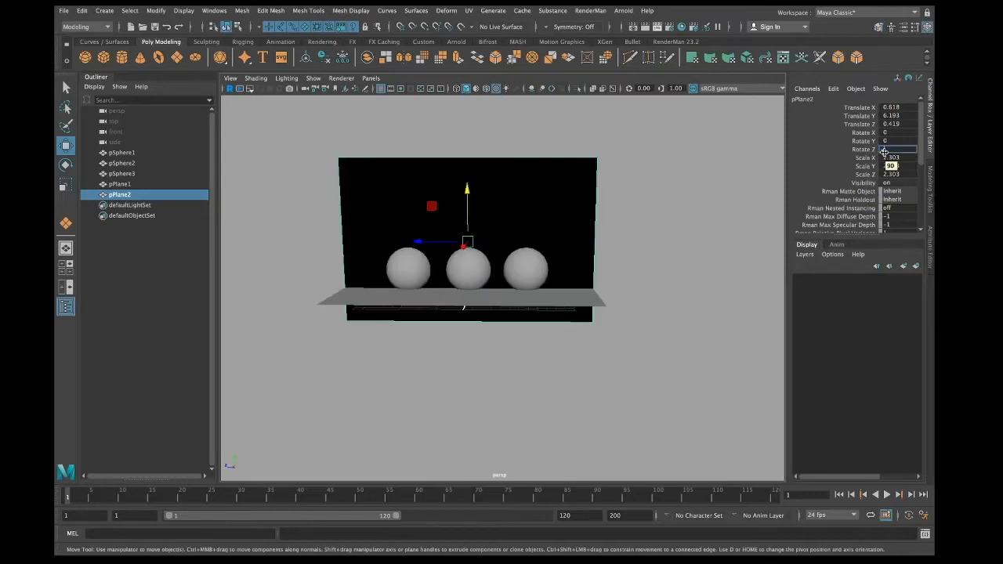
{"action": "type", "text": "-90"}
{"action": "key", "text": "Return"}
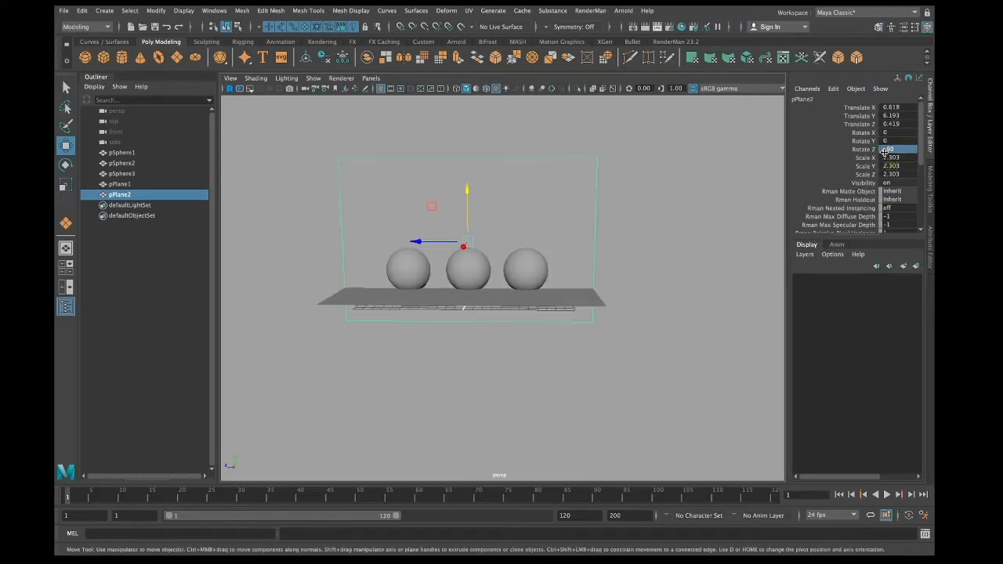
Step: Move the upright plane behind the spheres to about X -9.06 and Z 0.57 as a back wall
{"action": "mouse_move", "coordinate": [406, 312]}
{"action": "left_mouse_down", "text": "alt"}
{"action": "mouse_move", "coordinate": [361, 320]}
{"action": "mouse_move", "coordinate": [403, 307]}
{"action": "left_mouse_up", "text": "alt"}
{"action": "left_click_drag", "start_coordinate": [429, 250], "coordinate": [511, 212]}
{"action": "left_click_drag", "start_coordinate": [435, 265], "coordinate": [470, 285], "text": "alt"}
{"action": "scroll", "coordinate": [460, 285], "scroll_direction": "up", "scroll_amount": 5}
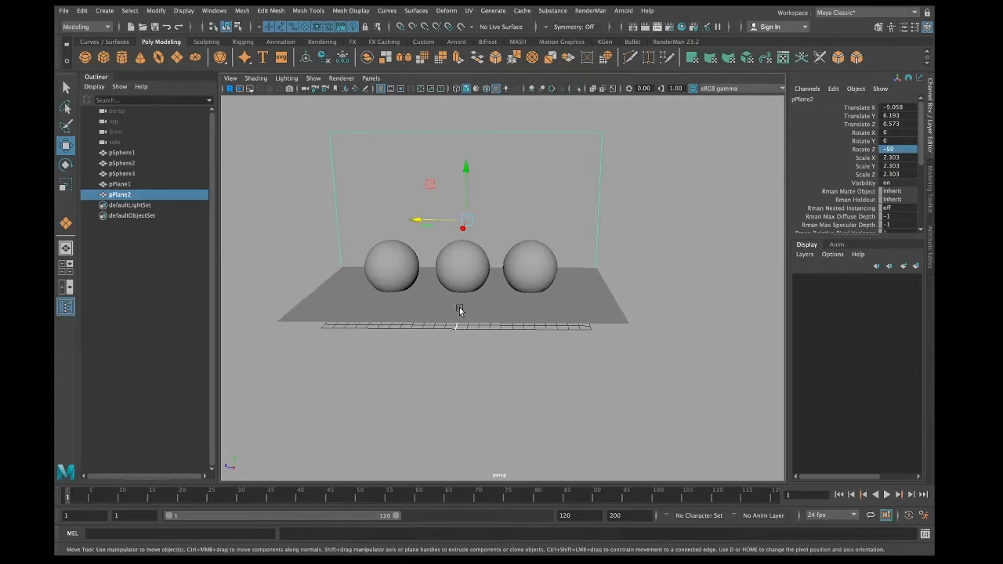
Step: Clear the selection and switch the viewport background to the blue gradient
{"action": "left_click_drag", "start_coordinate": [275, 173], "coordinate": [341, 348]}
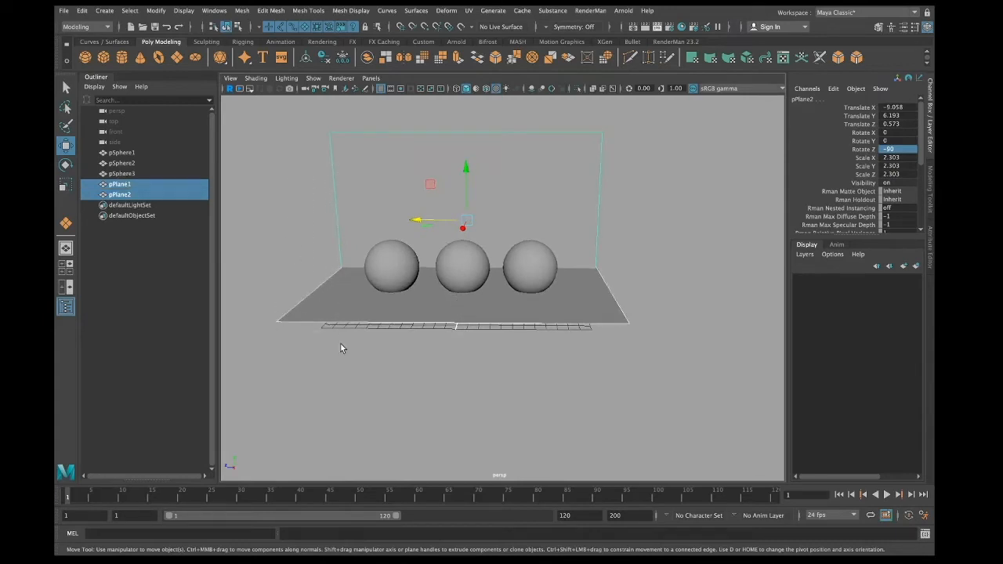
{"action": "left_click", "coordinate": [379, 336]}
{"action": "scroll", "coordinate": [379, 338], "scroll_direction": "up", "scroll_amount": 1}
{"action": "scroll", "coordinate": [379, 339], "scroll_direction": "down", "scroll_amount": 1}
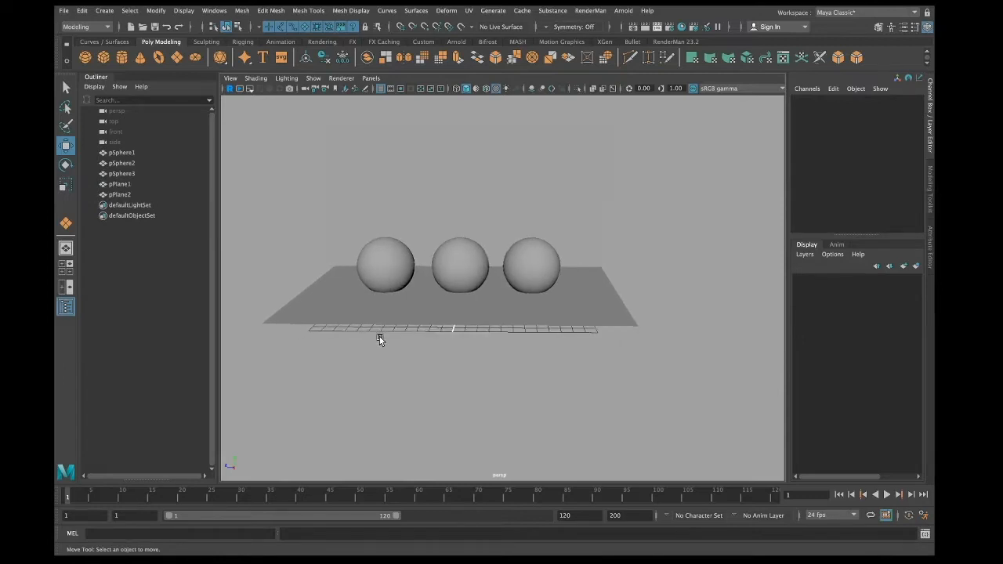
{"action": "key", "text": "alt+b"}
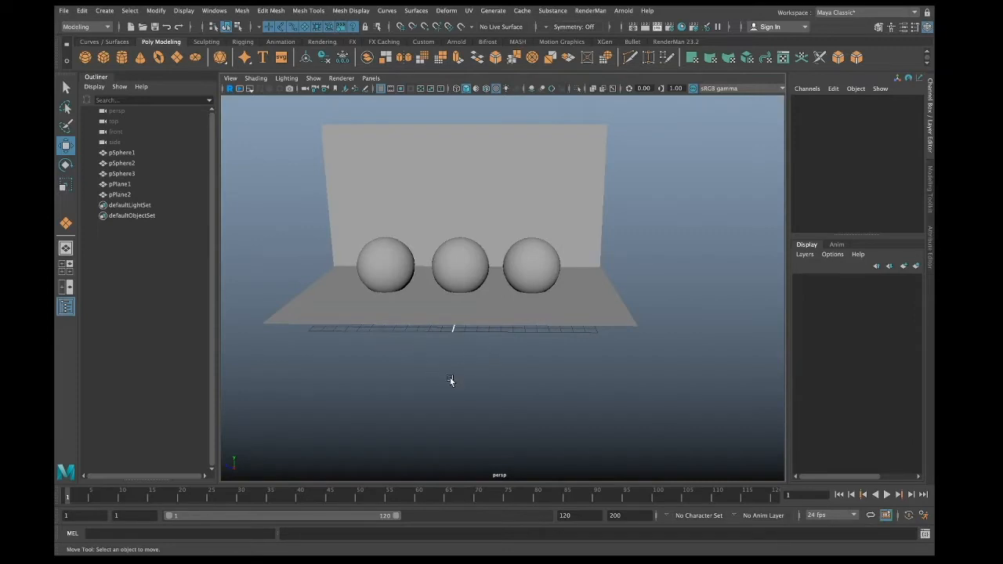
{"action": "scroll", "coordinate": [450, 379], "scroll_direction": "down", "scroll_amount": 1}
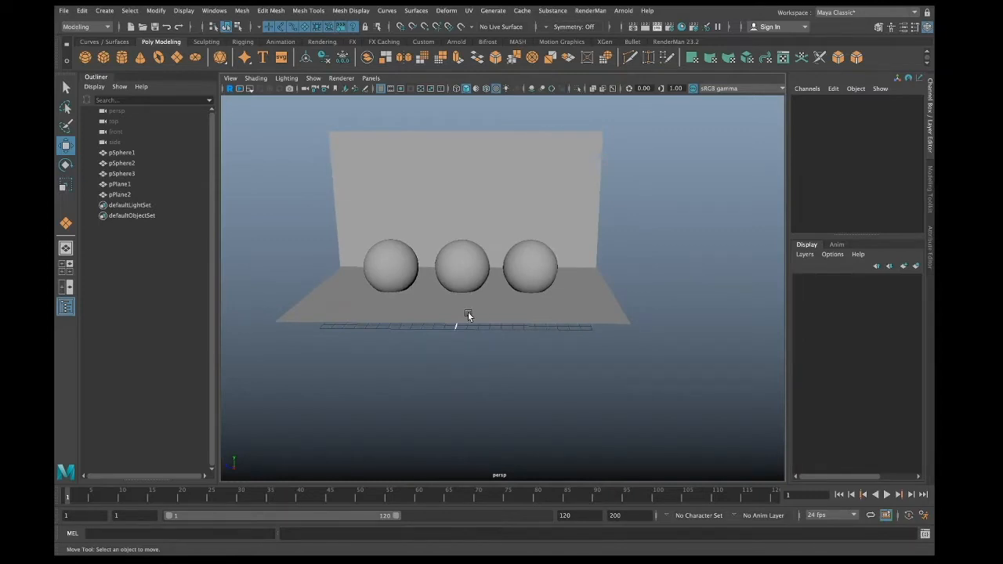
{"action": "scroll", "coordinate": [468, 312], "scroll_direction": "up", "scroll_amount": 2}
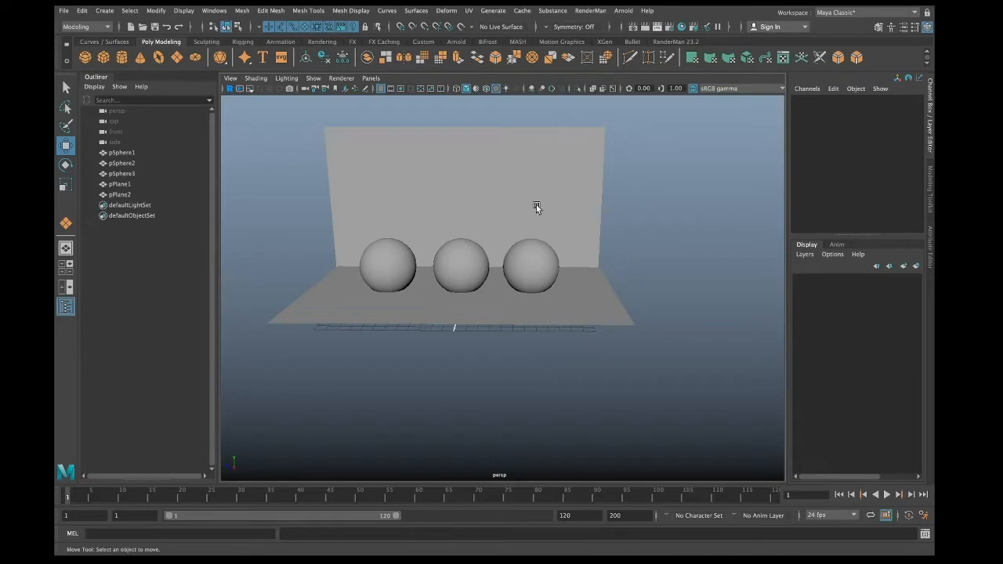
Step: Examine the attributes of two spheres, the back wall and the floor, including the spheres' lambert1 material
{"action": "left_click", "coordinate": [931, 245]}
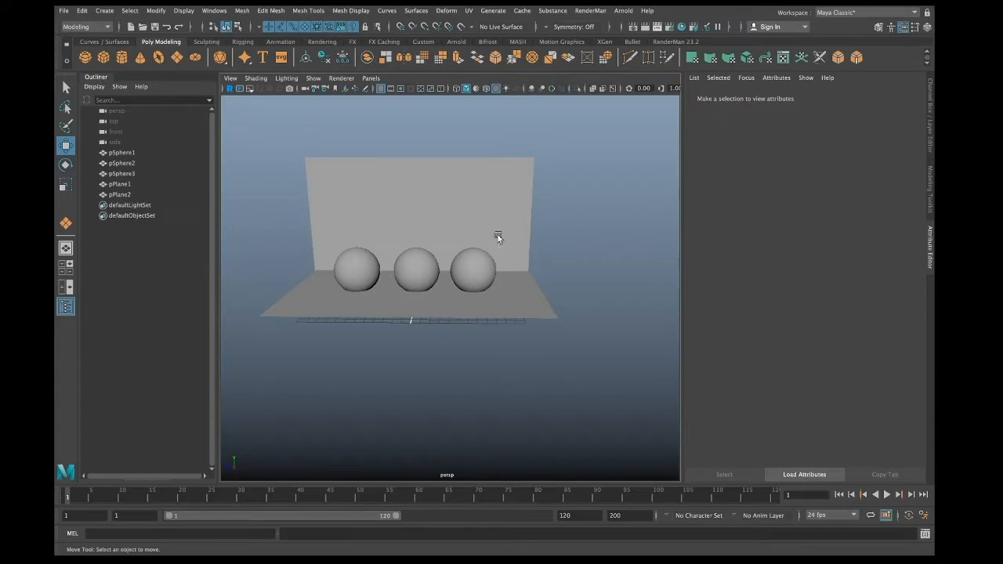
{"action": "left_click", "coordinate": [474, 274]}
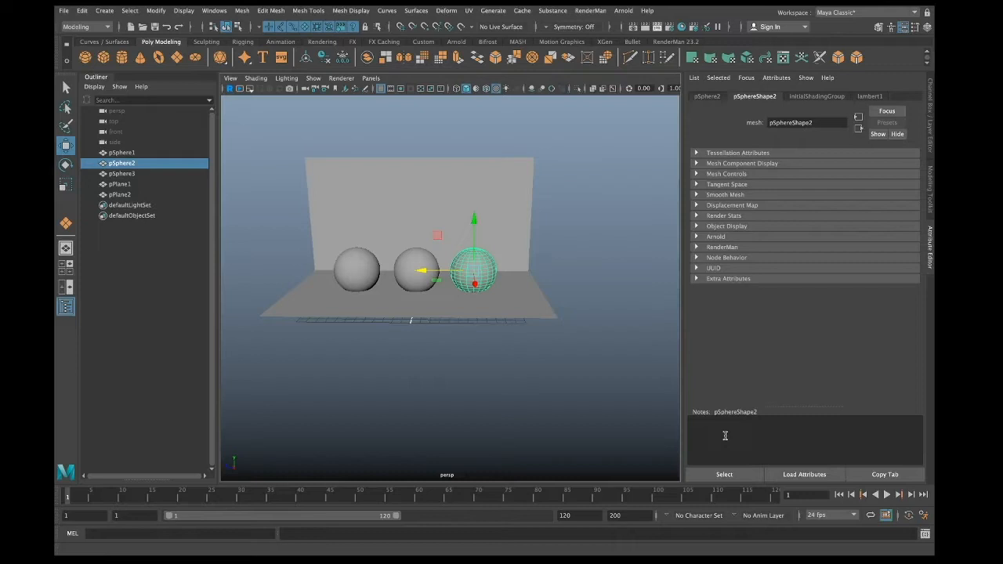
{"action": "left_click", "coordinate": [361, 211]}
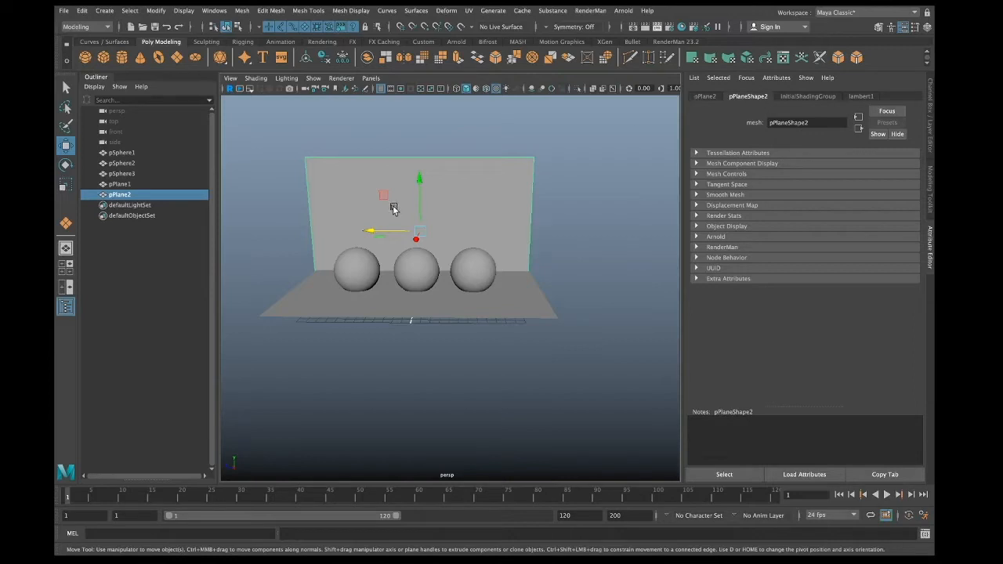
{"action": "left_click", "coordinate": [521, 290]}
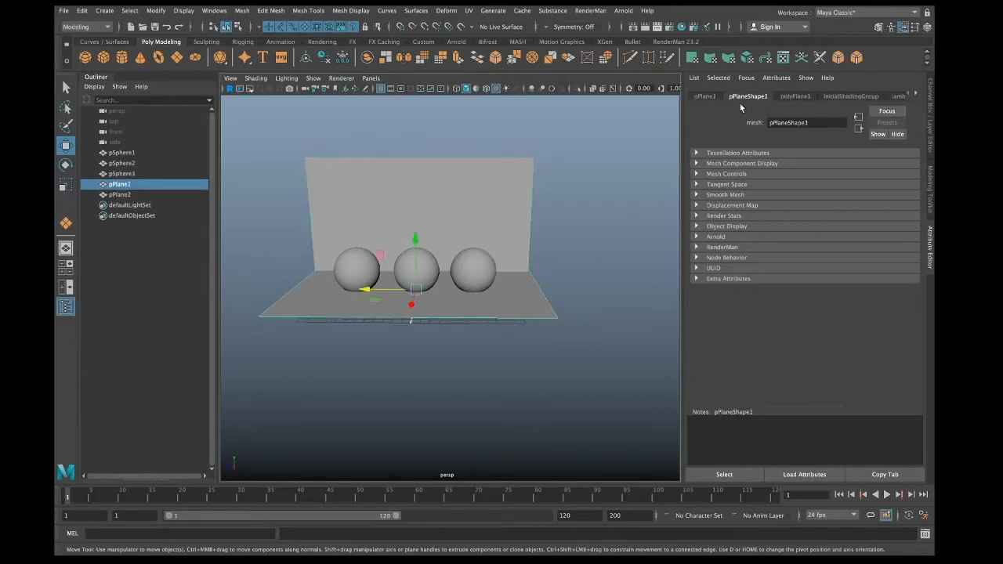
{"action": "left_click", "coordinate": [466, 276]}
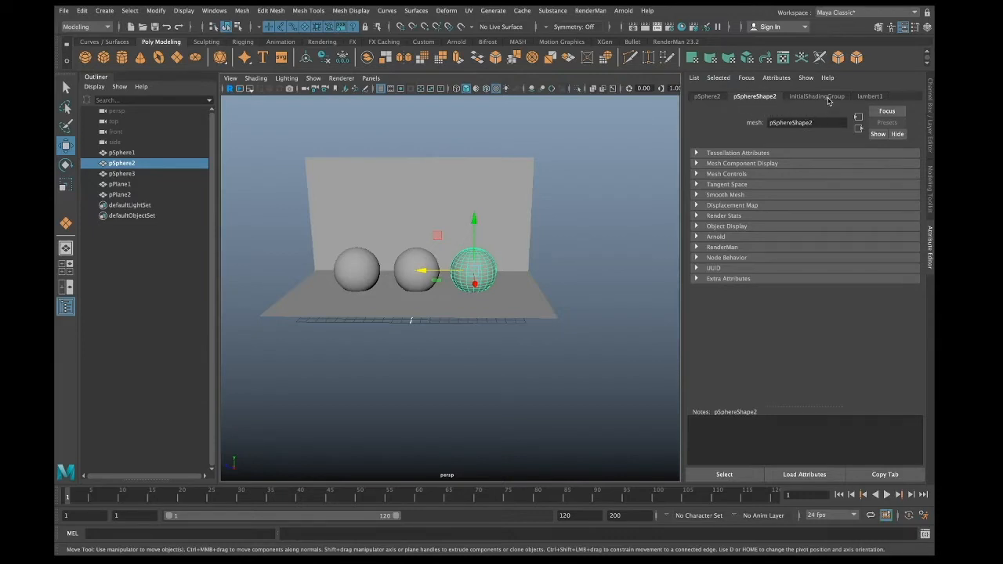
{"action": "left_click", "coordinate": [869, 97]}
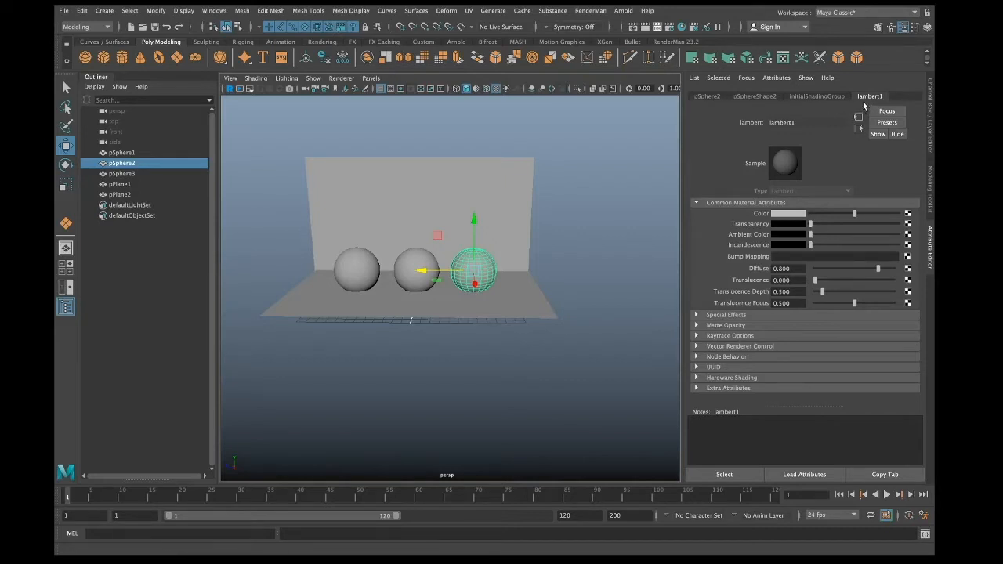
{"action": "left_click", "coordinate": [404, 266]}
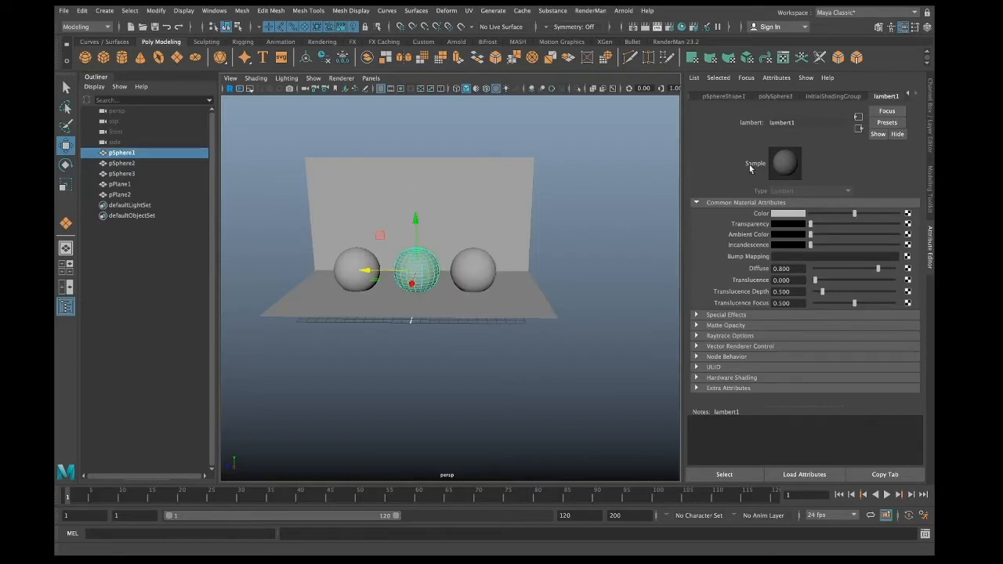
Step: Check the material shared by the spheres and the back wall, and clear the selection
{"action": "left_click", "coordinate": [343, 269]}
{"action": "left_click", "coordinate": [423, 213]}
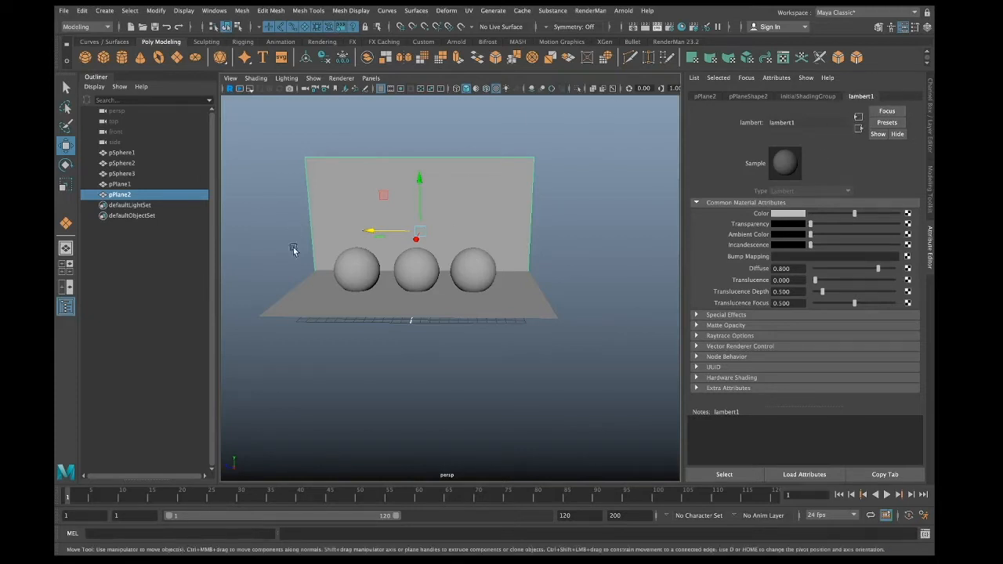
{"action": "left_click", "coordinate": [202, 281]}
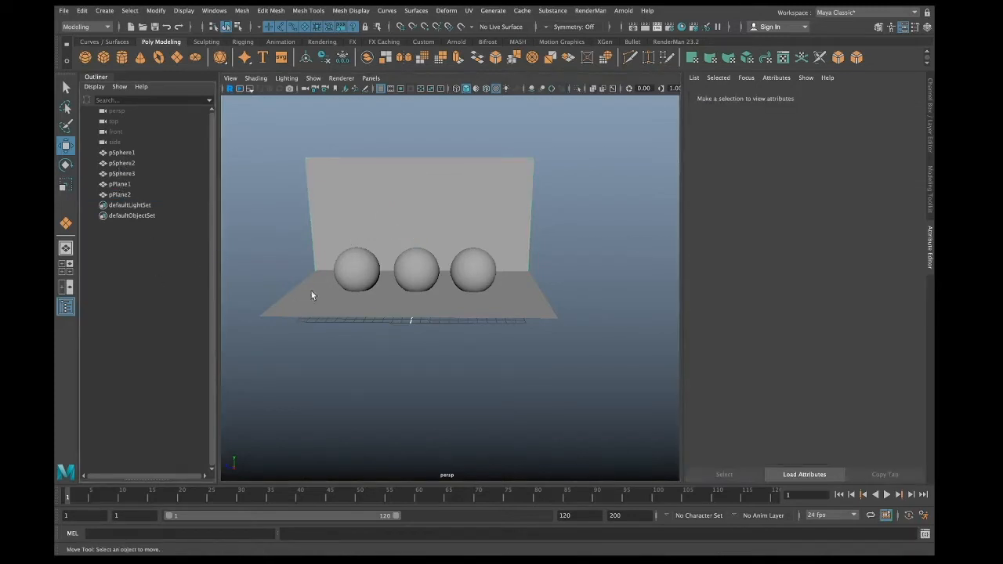
Step: Group the floor and back wall planes and name the group backdrop
{"action": "left_click", "coordinate": [117, 194]}
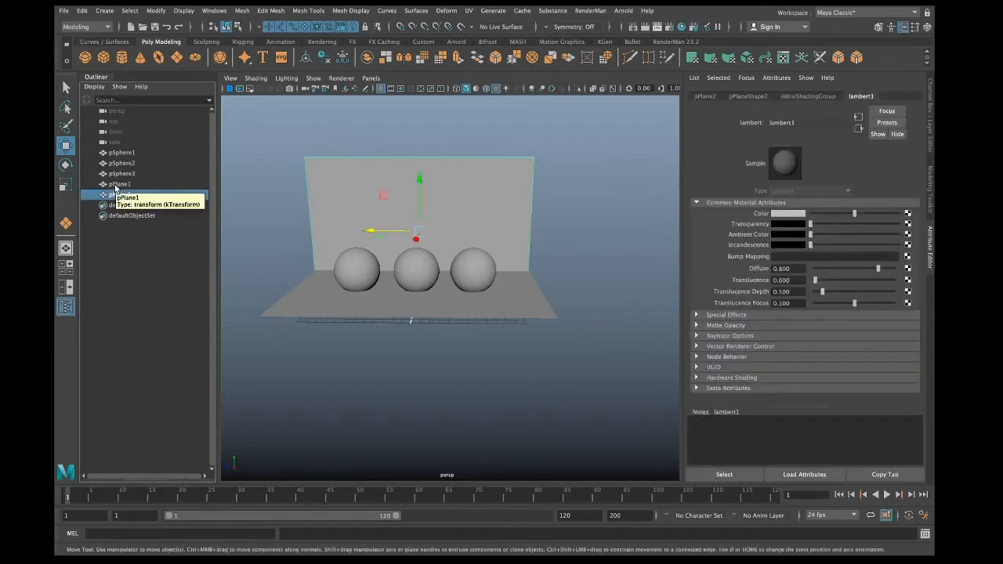
{"action": "left_click", "coordinate": [116, 185], "text": "ctrl"}
{"action": "key", "text": "ctrl+g"}
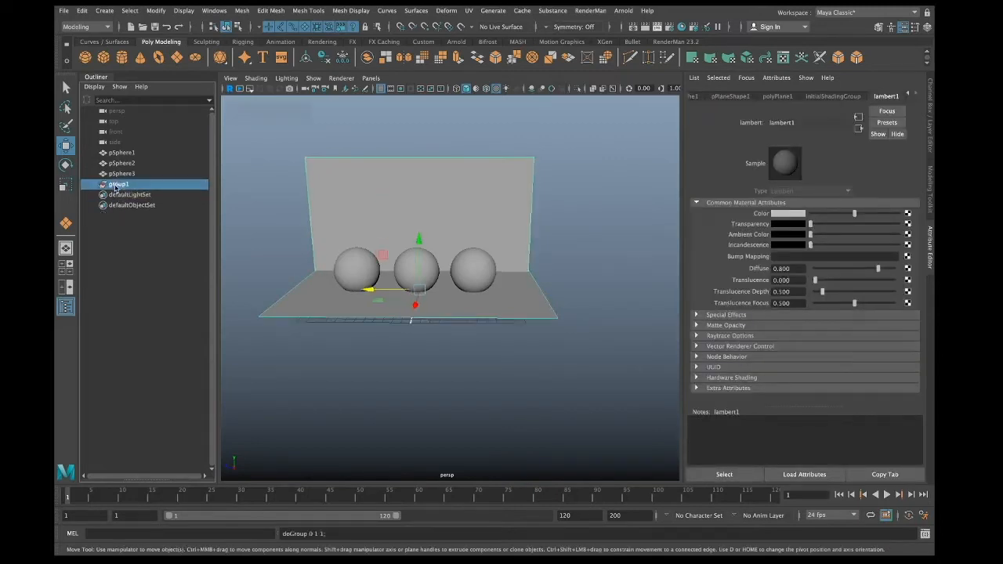
{"action": "double_click", "coordinate": [117, 185]}
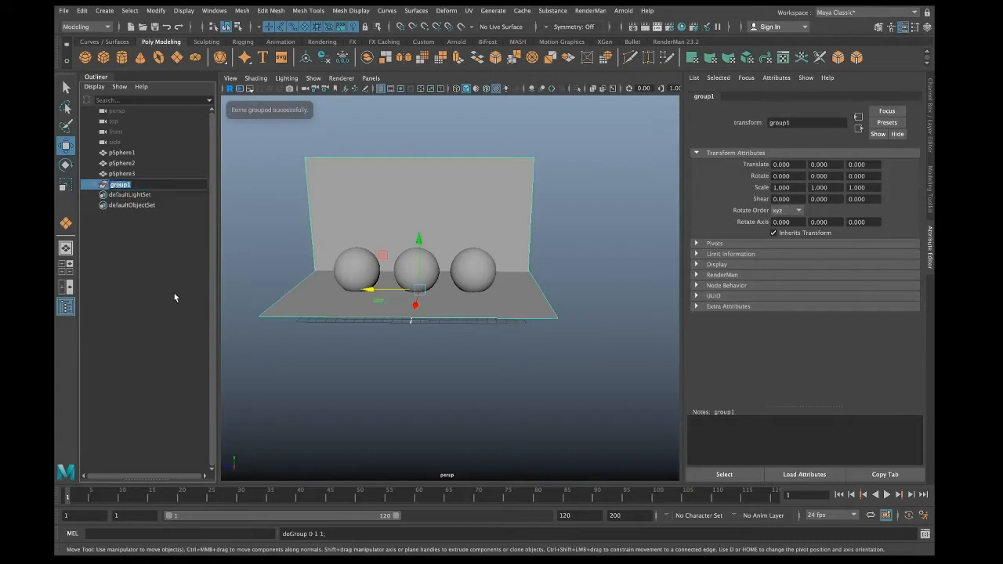
{"action": "type", "text": "back"}
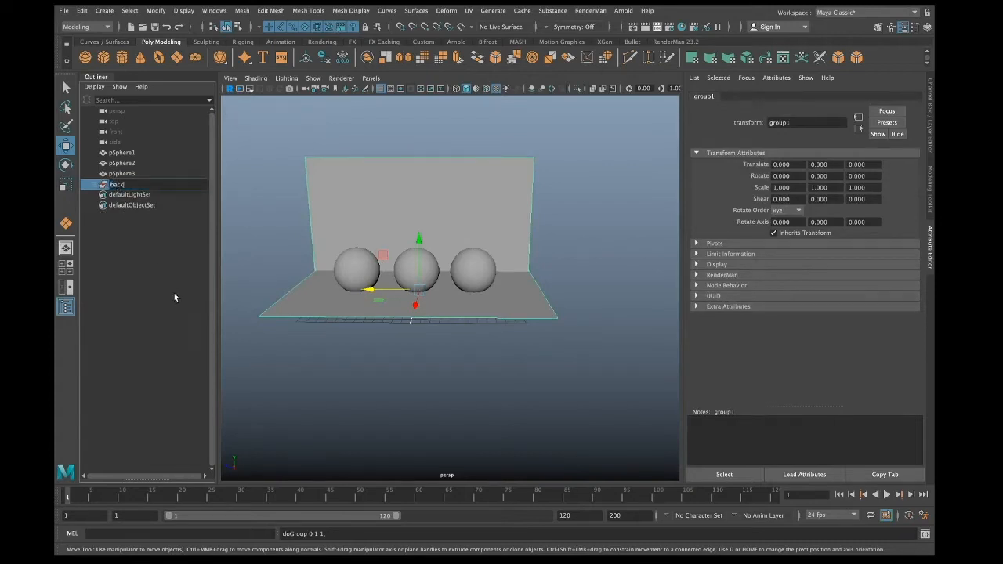
{"action": "type", "text": "drop"}
{"action": "key", "text": "Return"}
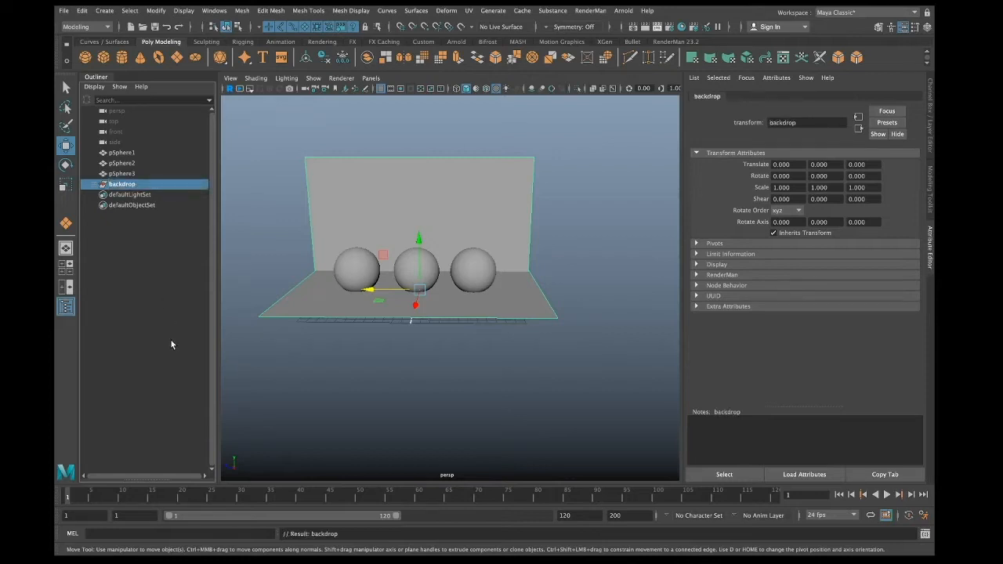
Step: Rename the three spheres sphere1, sphere2 and sphere3, and arrange them in that order from left to right in front of the wall
{"action": "left_click", "coordinate": [121, 153]}
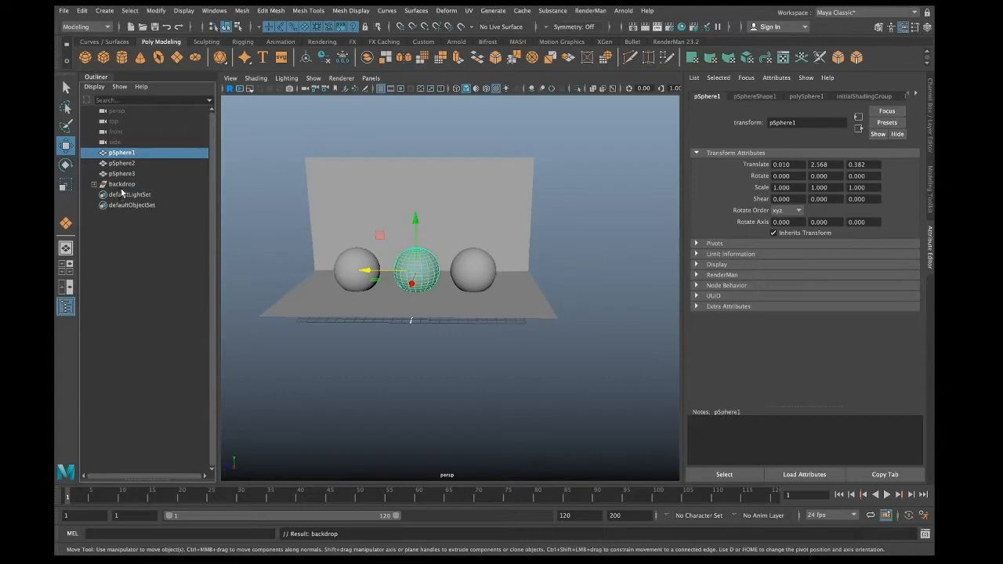
{"action": "double_click", "coordinate": [120, 155]}
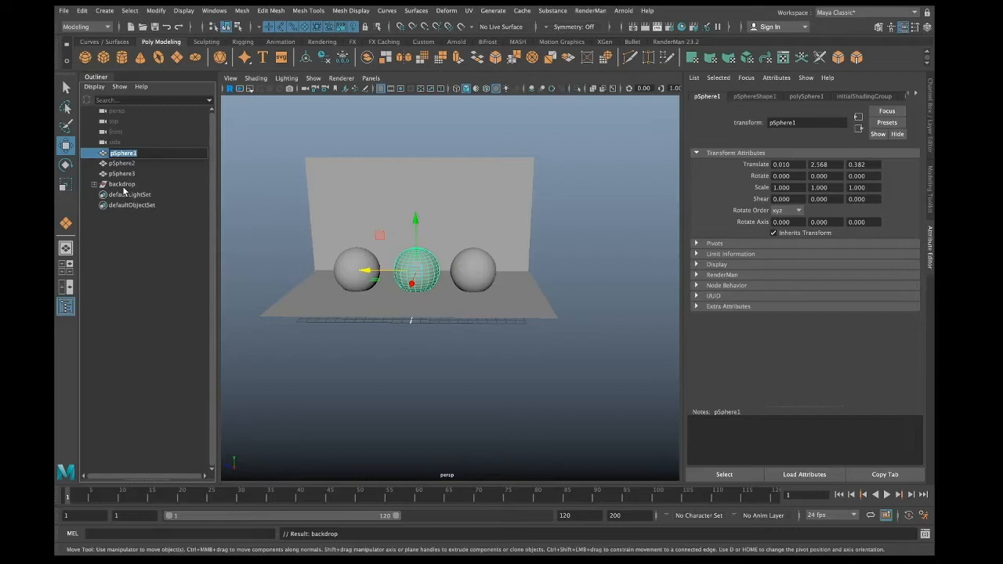
{"action": "type", "text": "sphere"}
{"action": "key", "text": "Return"}
{"action": "left_click", "coordinate": [123, 163]}
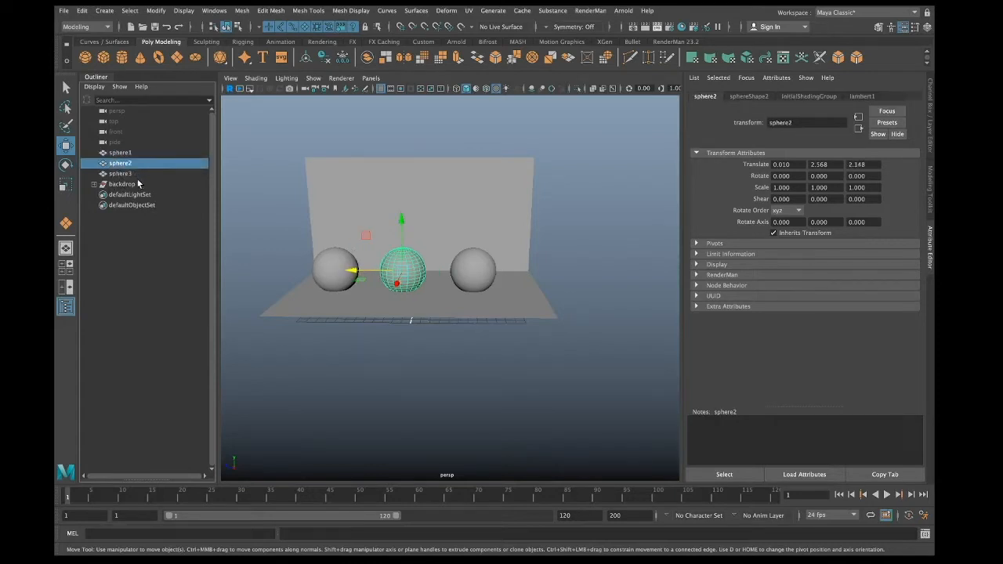
Step: Select the three spheres one after another to check their names and order, and clear the selection
{"action": "left_click", "coordinate": [324, 278]}
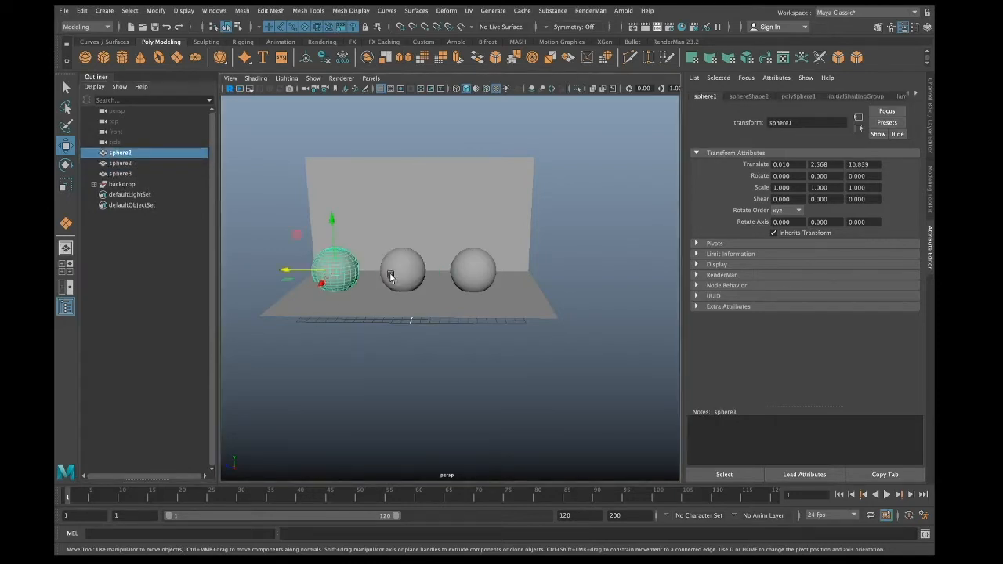
{"action": "left_click", "coordinate": [391, 277]}
{"action": "left_click", "coordinate": [464, 260]}
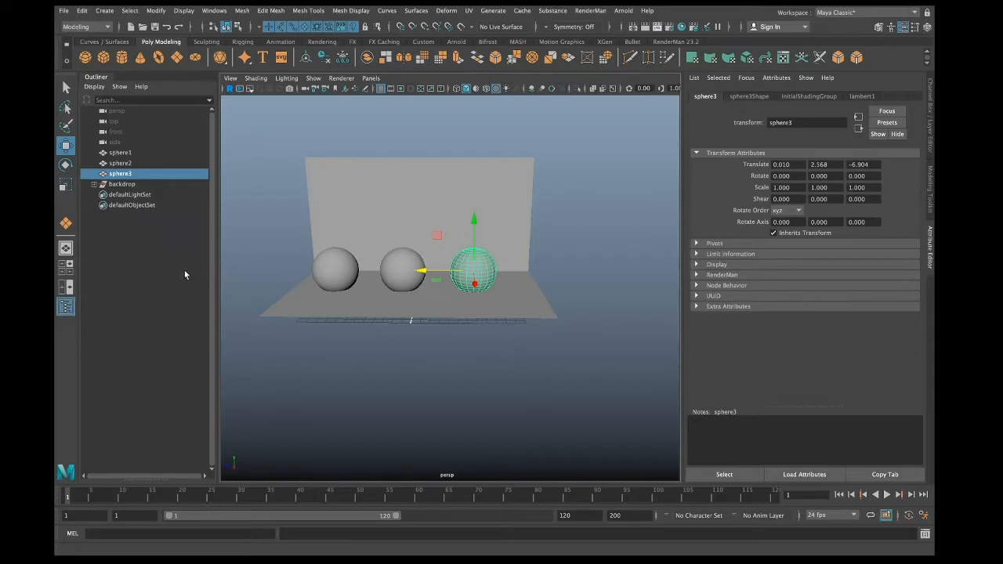
{"action": "middle_click_drag", "start_coordinate": [309, 297], "coordinate": [355, 300], "text": "alt"}
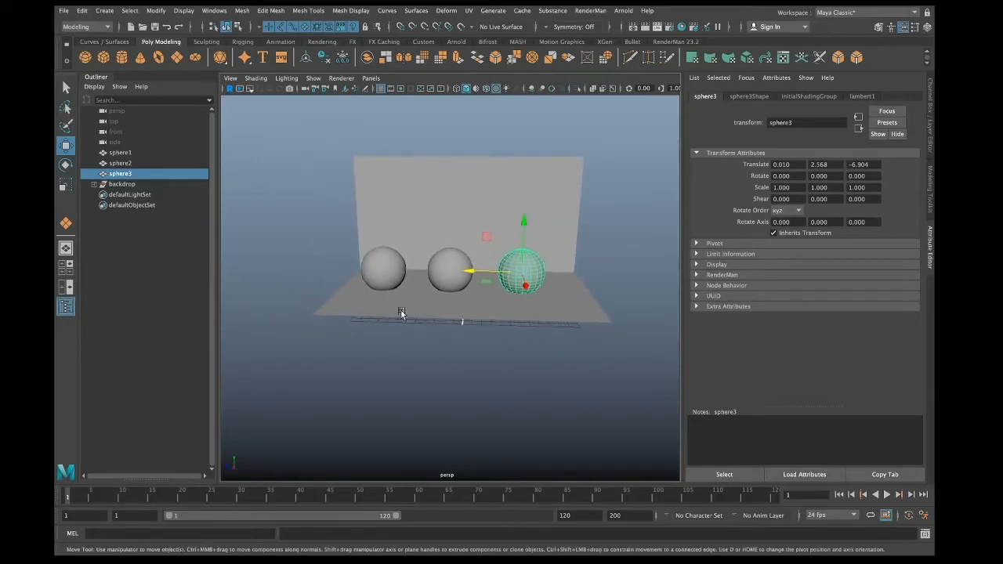
{"action": "scroll", "coordinate": [401, 309], "scroll_direction": "up", "scroll_amount": 4}
{"action": "left_click", "coordinate": [154, 313]}
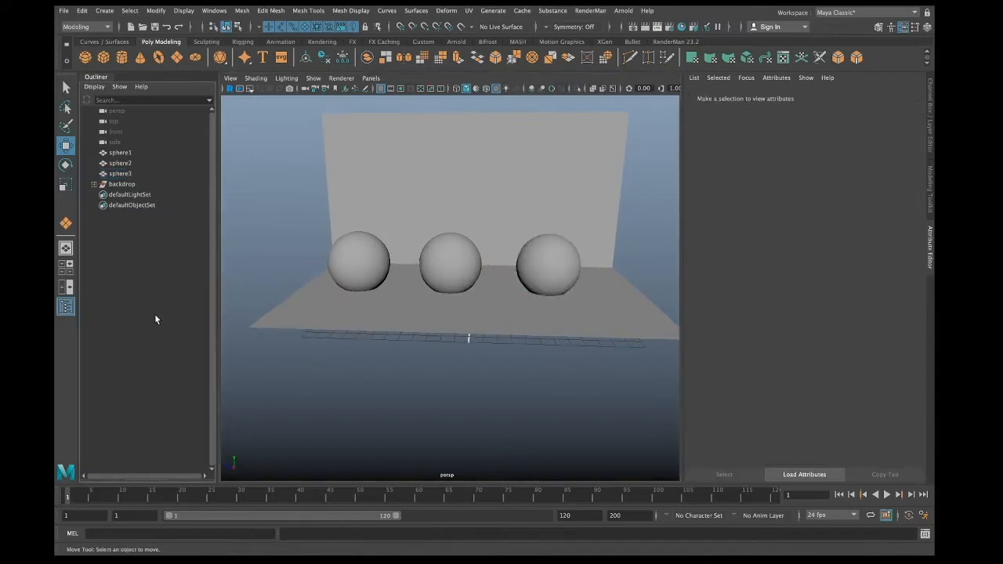
Step: Select sphere1 and bring up the rendering tools with the light and material presets
{"action": "left_click", "coordinate": [373, 267]}
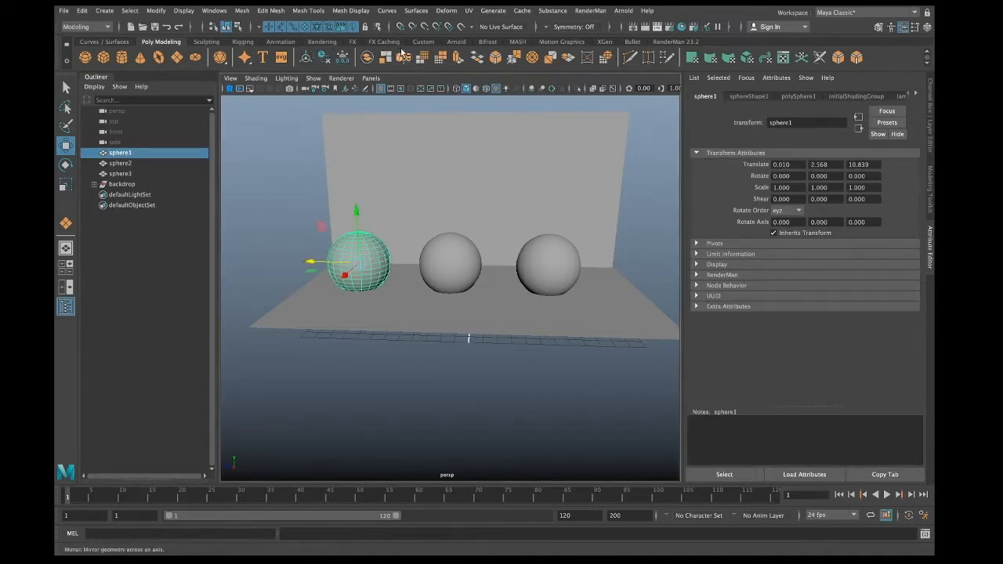
{"action": "left_click", "coordinate": [318, 43]}
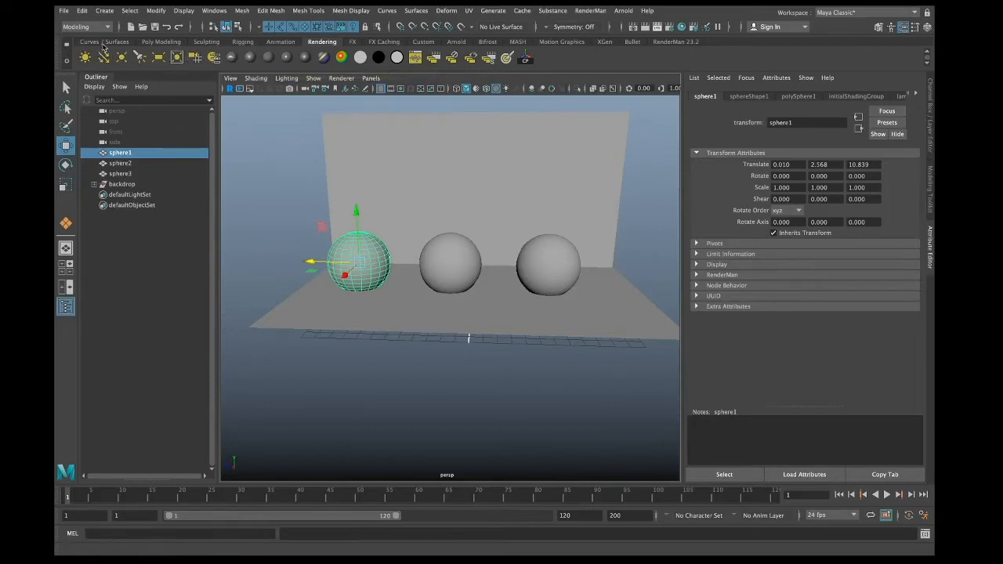
{"action": "left_click", "coordinate": [99, 14]}
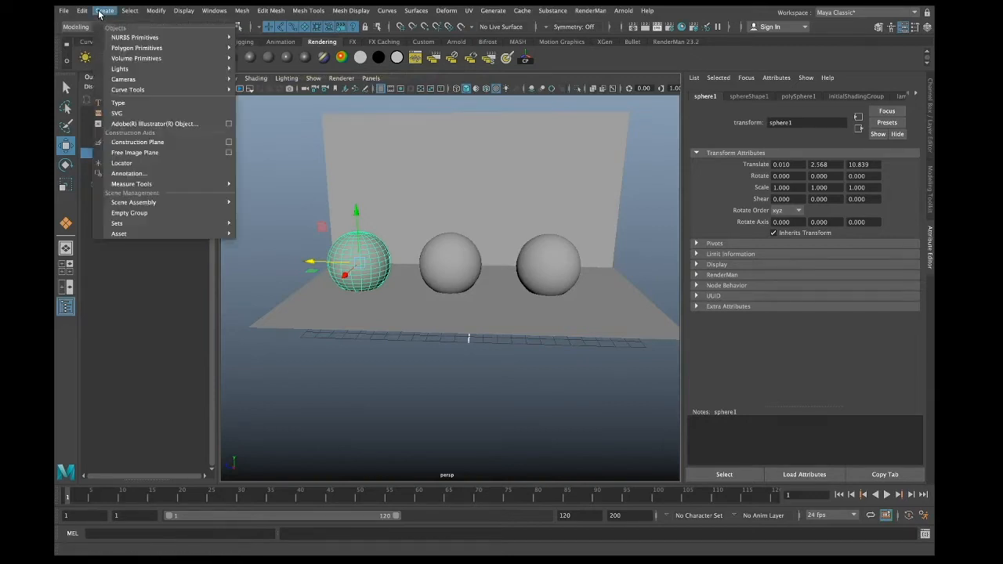
{"action": "left_click", "coordinate": [303, 363]}
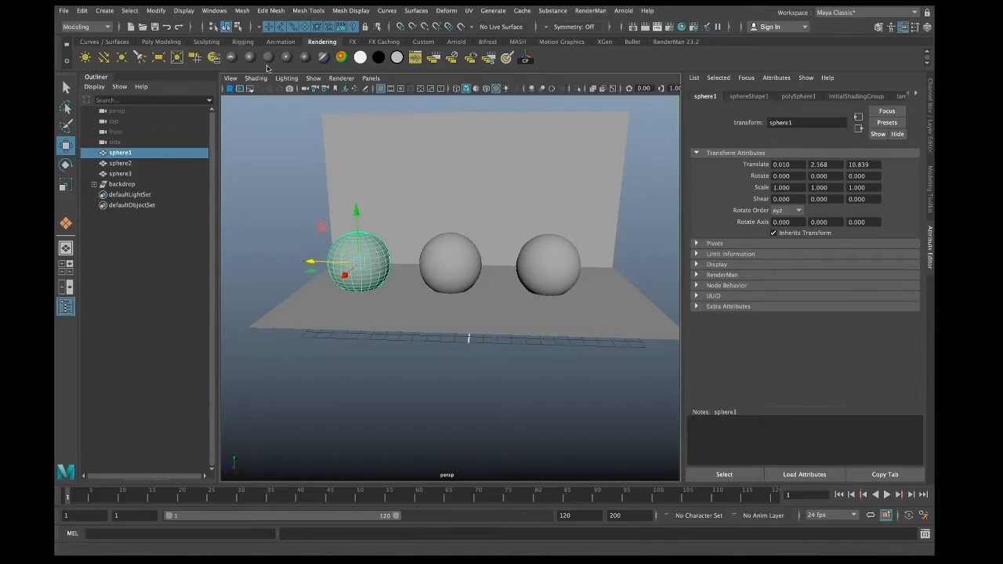
Step: Look through the Maya materials offered for sphere1 in the Assign New Material window, and close it
{"action": "right_click", "coordinate": [377, 260]}
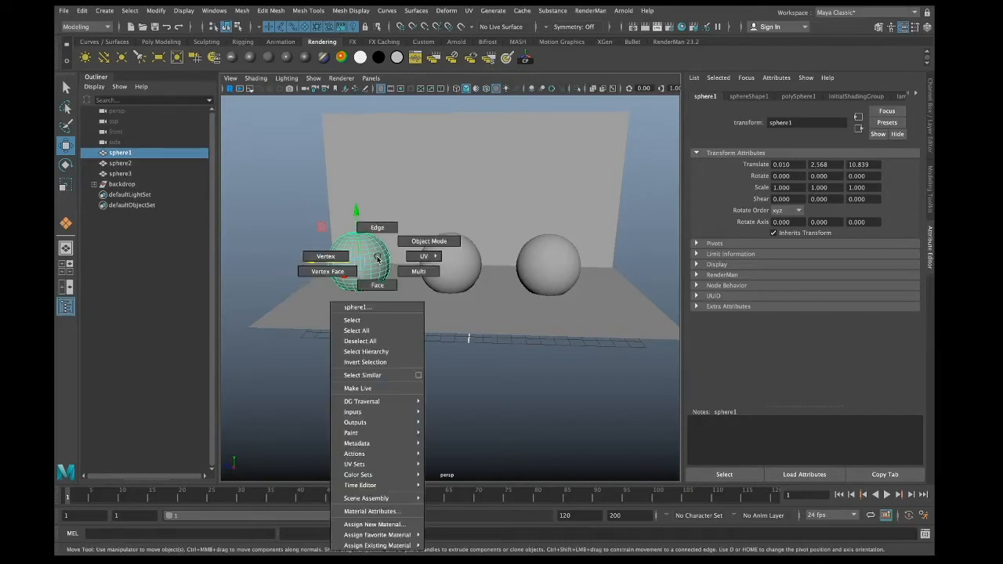
{"action": "left_click", "coordinate": [362, 527]}
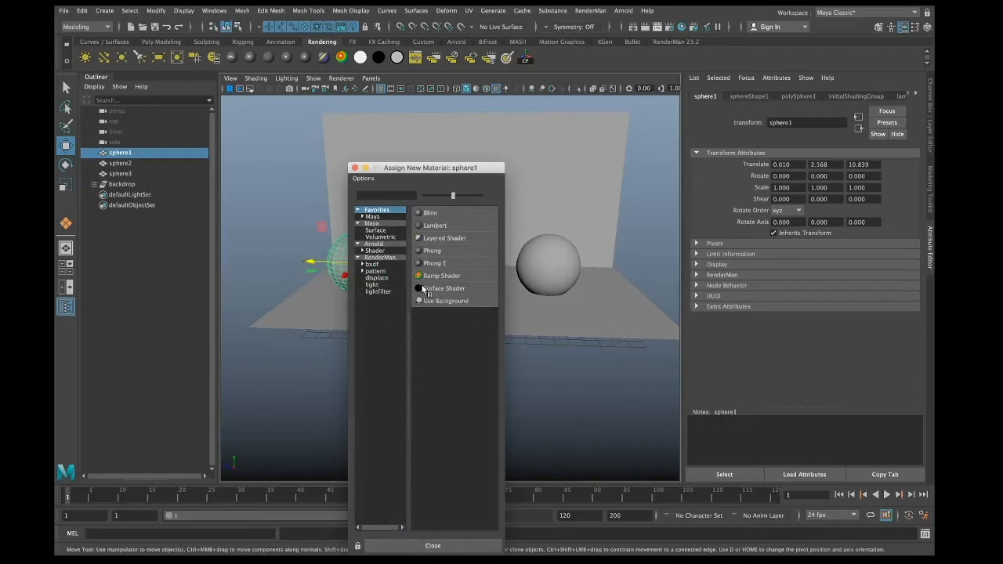
{"action": "left_click", "coordinate": [374, 218]}
{"action": "double_click", "coordinate": [376, 220]}
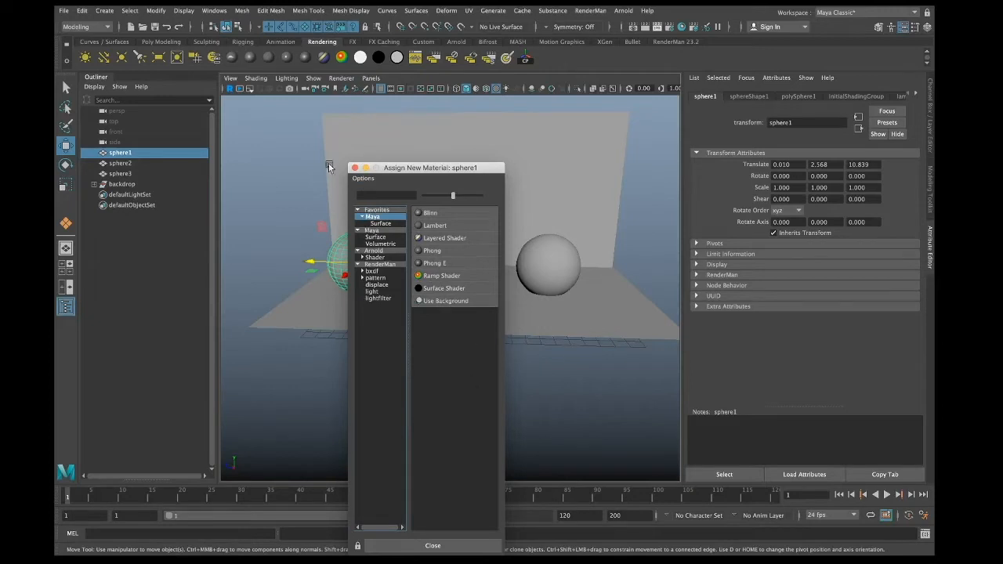
{"action": "left_click", "coordinate": [355, 167]}
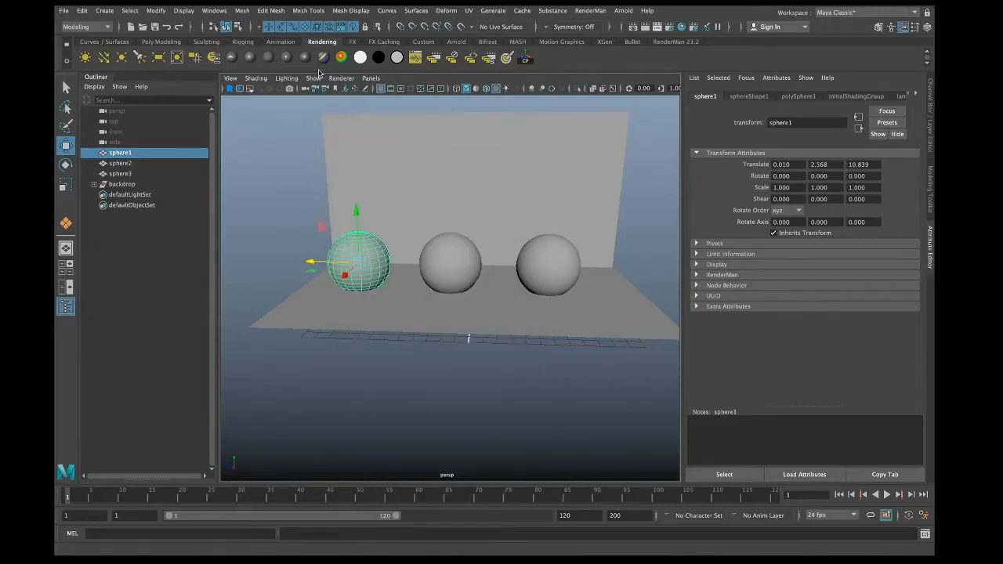
Step: Assign a new Lambert material to sphere1 and name it sphere1material
{"action": "left_click", "coordinate": [301, 244]}
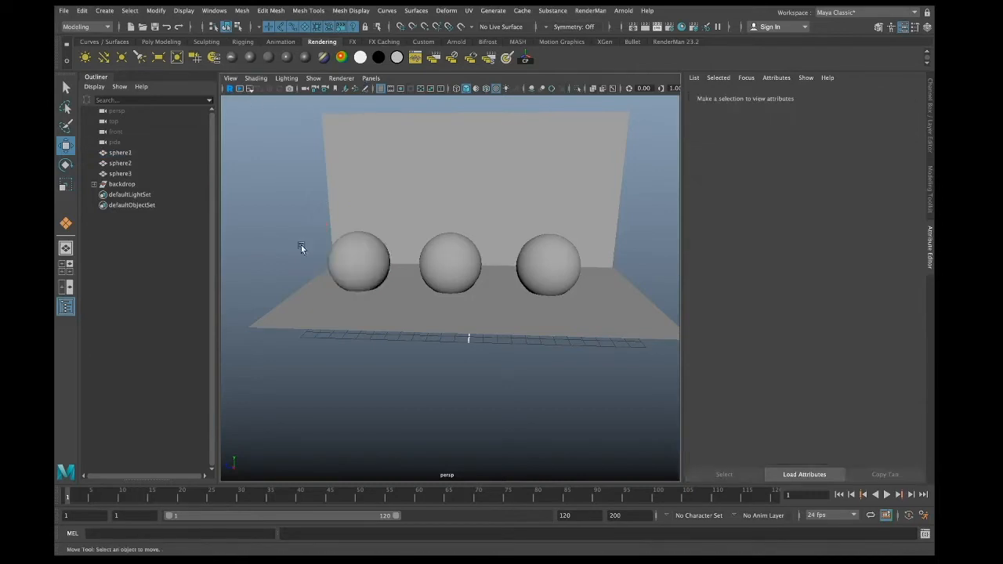
{"action": "left_click", "coordinate": [354, 258]}
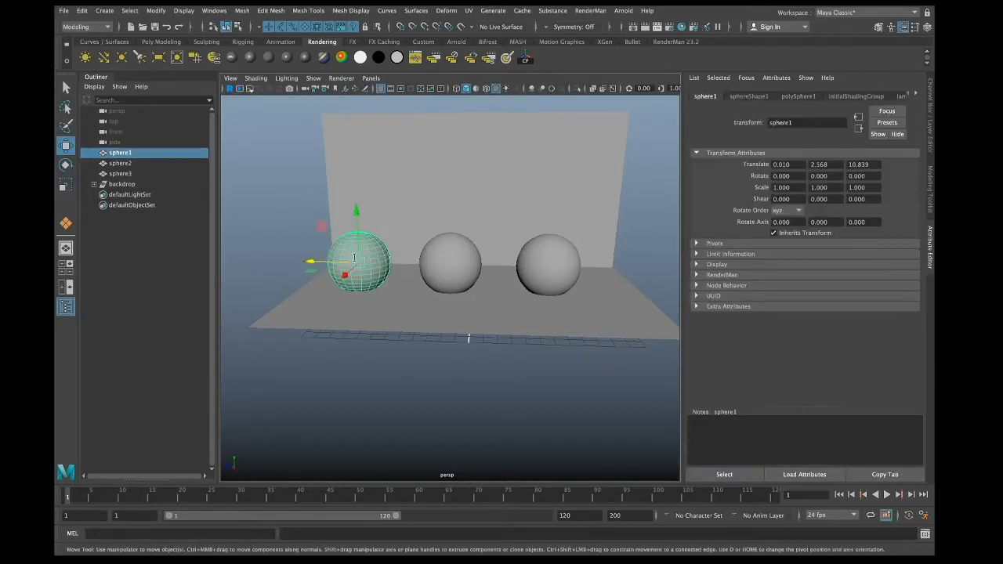
{"action": "left_click", "coordinate": [268, 58]}
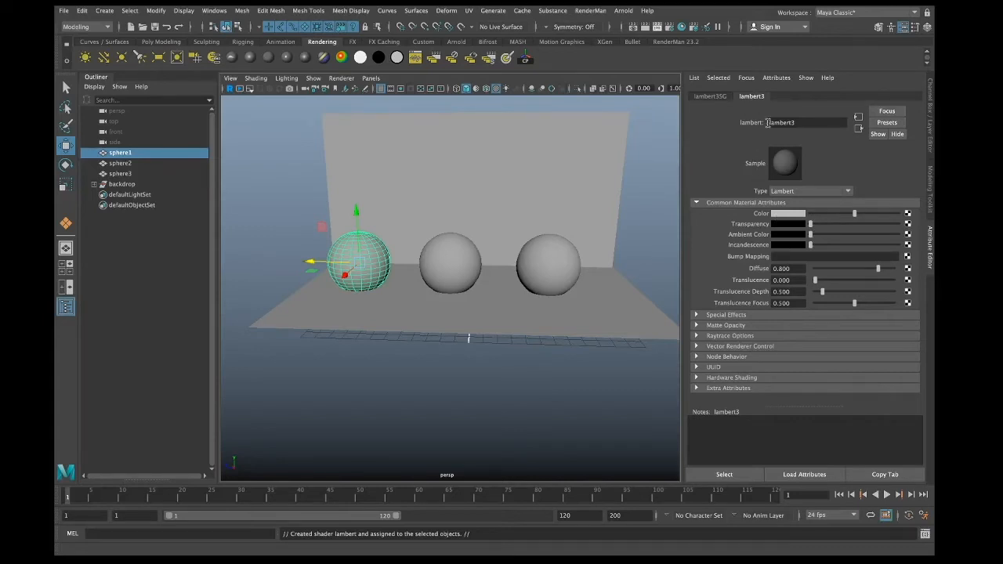
{"action": "left_click_drag", "start_coordinate": [801, 121], "coordinate": [691, 126]}
{"action": "type", "text": "sphere1material"}
{"action": "left_click", "coordinate": [780, 163]}
Step: Set the color of sphere1material to cyan (HSV 180, 1, 1) and clear the selection
{"action": "left_click", "coordinate": [791, 216]}
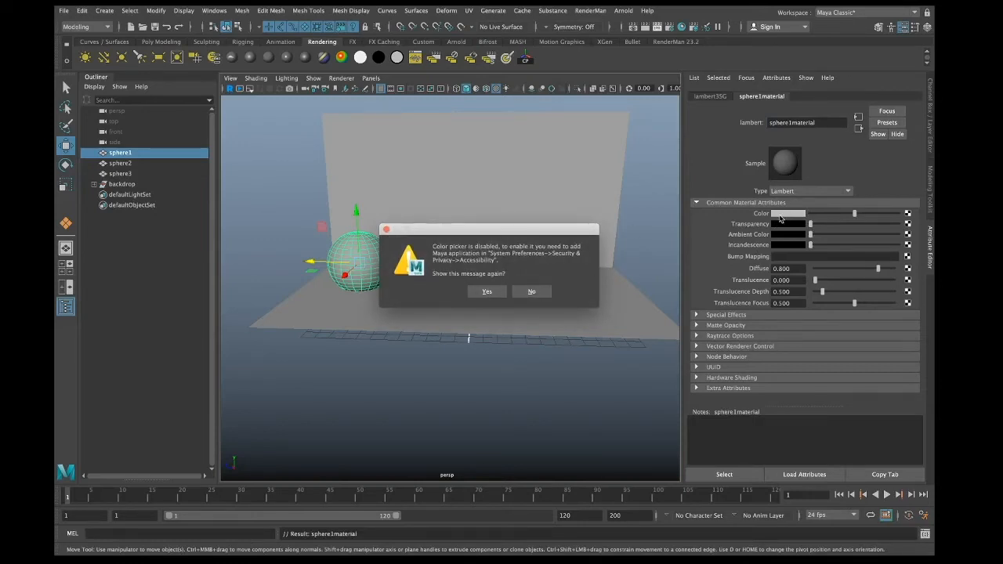
{"action": "left_click", "coordinate": [479, 296]}
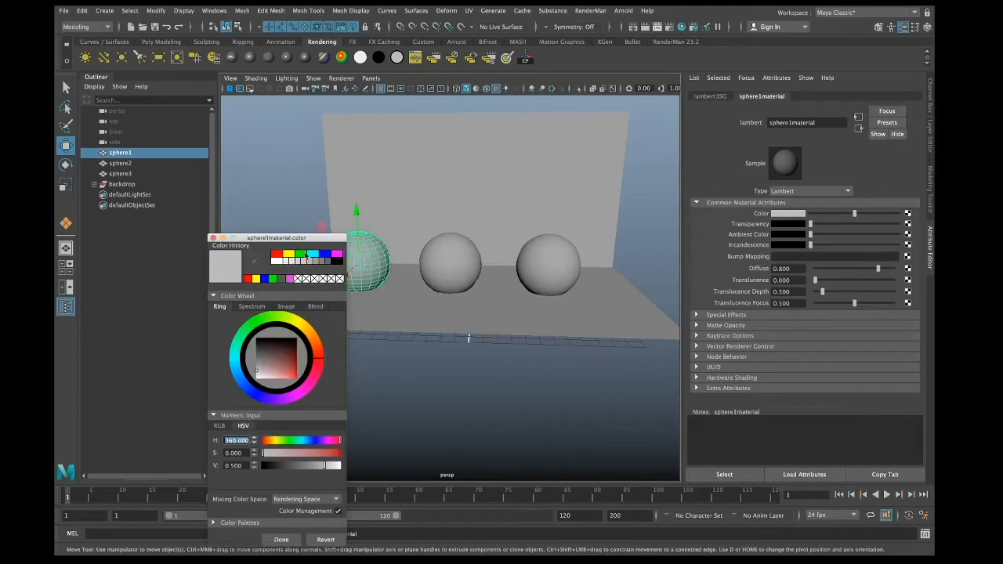
{"action": "left_click", "coordinate": [313, 255]}
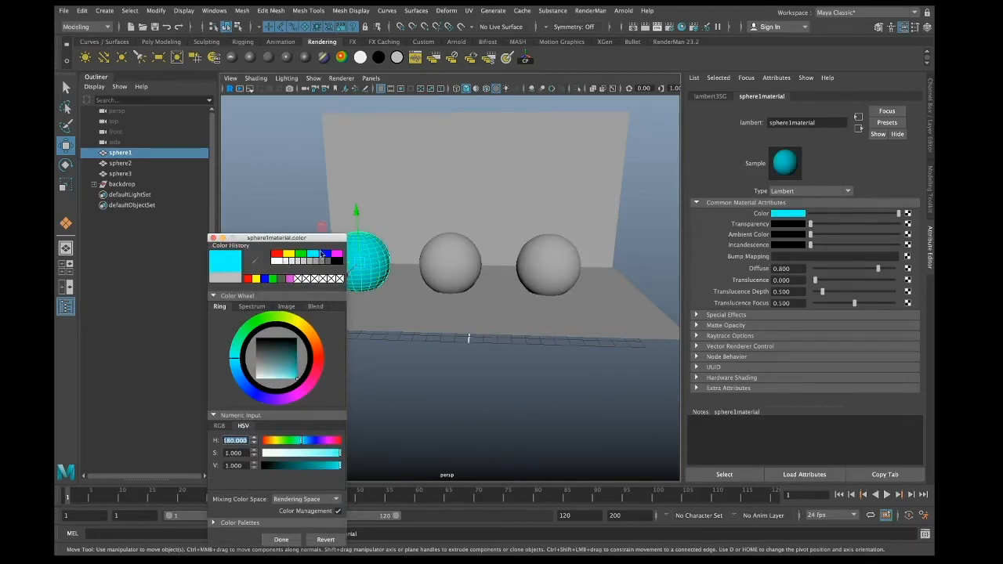
{"action": "left_click", "coordinate": [276, 544]}
{"action": "left_click", "coordinate": [417, 428]}
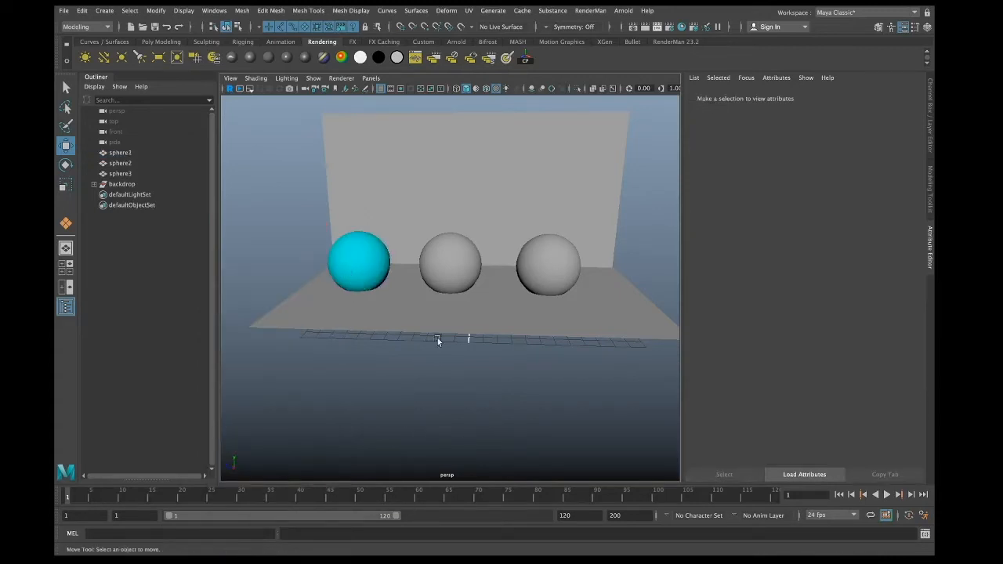
Step: Examine sphere1's shape, creation history and sphere1material attributes, and compare the material on sphere2 and sphere3
{"action": "left_click", "coordinate": [365, 273]}
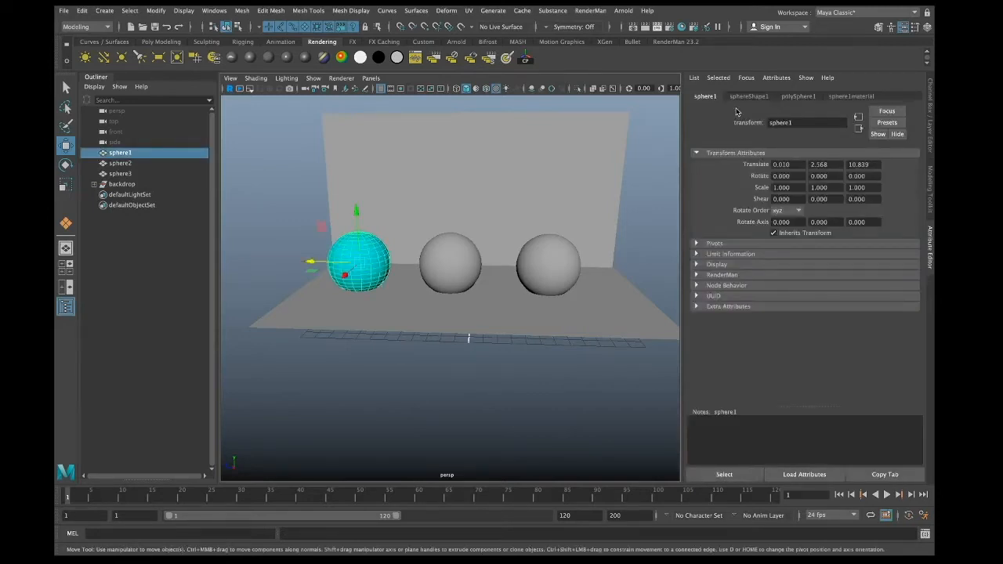
{"action": "key", "text": "Down"}
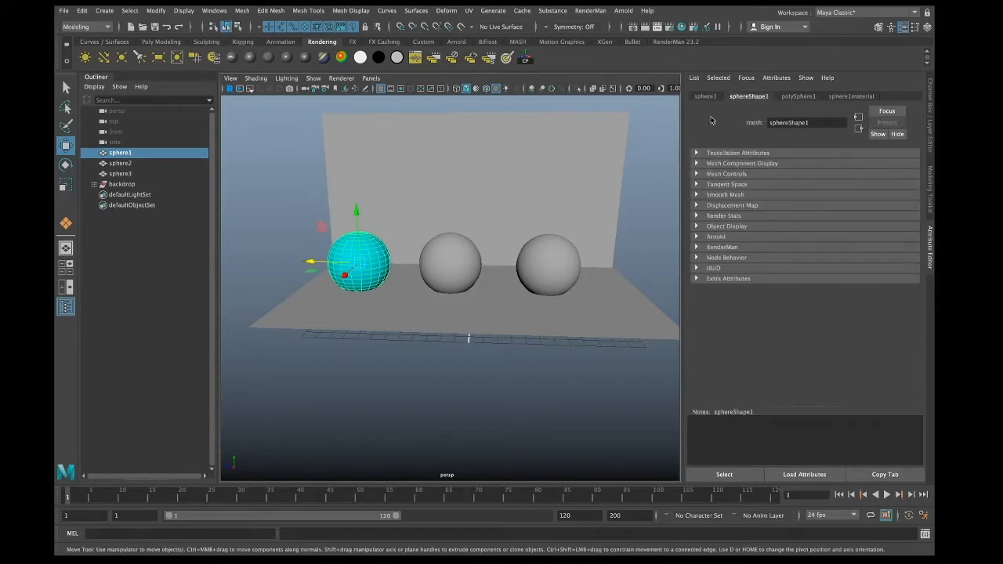
{"action": "left_click", "coordinate": [798, 96]}
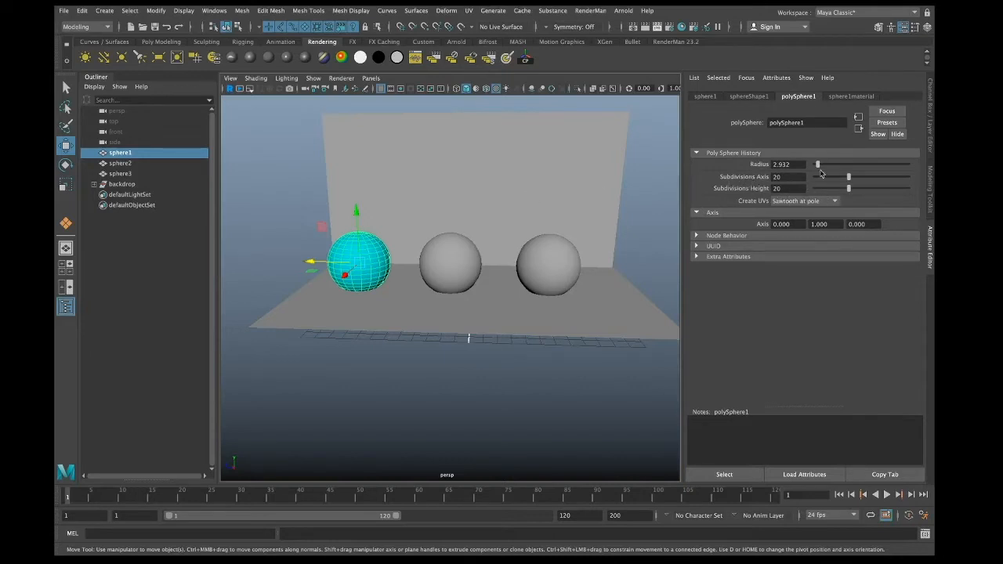
{"action": "left_click", "coordinate": [848, 98]}
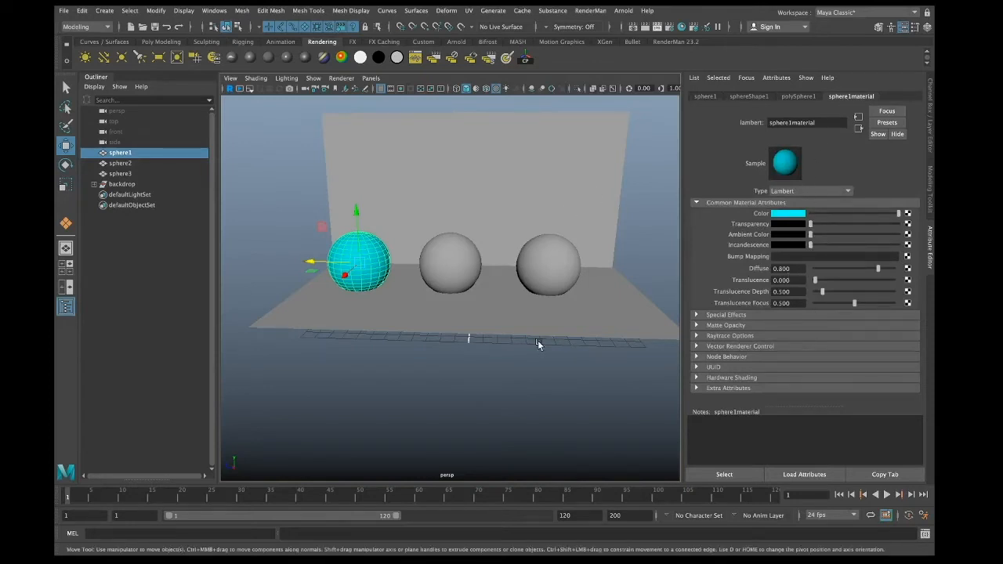
{"action": "left_click", "coordinate": [444, 274]}
{"action": "left_click", "coordinate": [550, 259]}
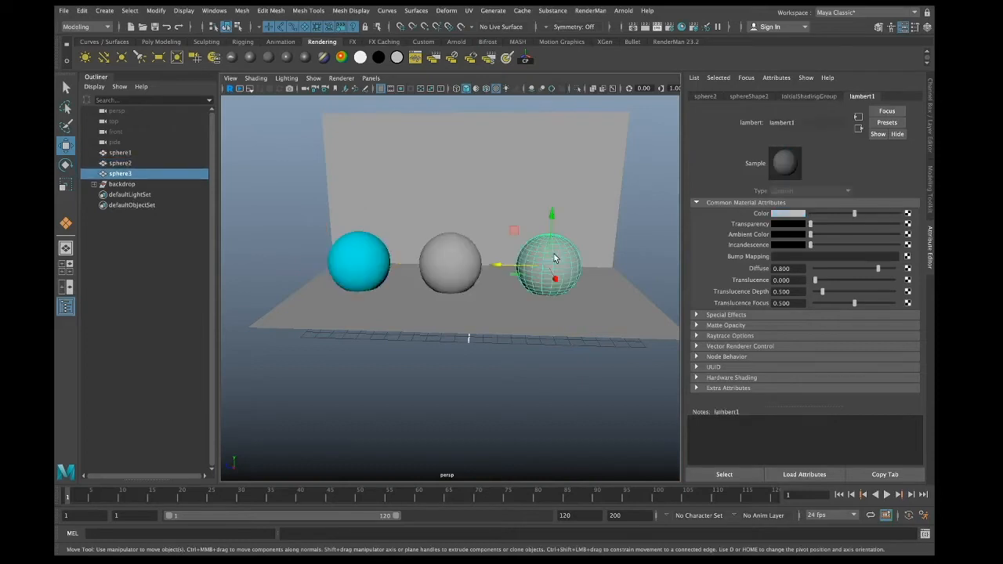
{"action": "left_click", "coordinate": [439, 272]}
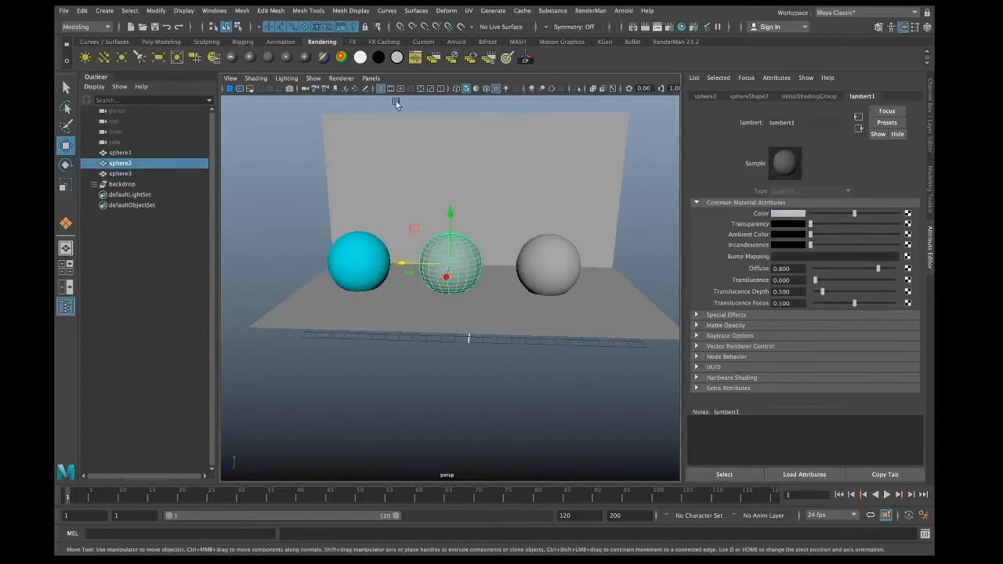
Step: Assign a new Blinn material to sphere2, name it sphere2material, and color it cyan
{"action": "left_click", "coordinate": [250, 58]}
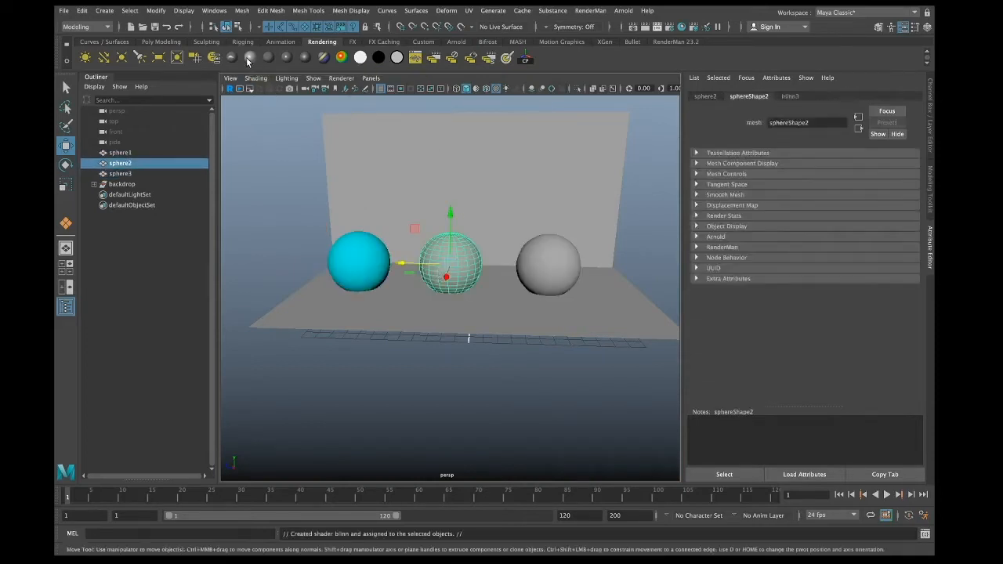
{"action": "double_click", "coordinate": [796, 123]}
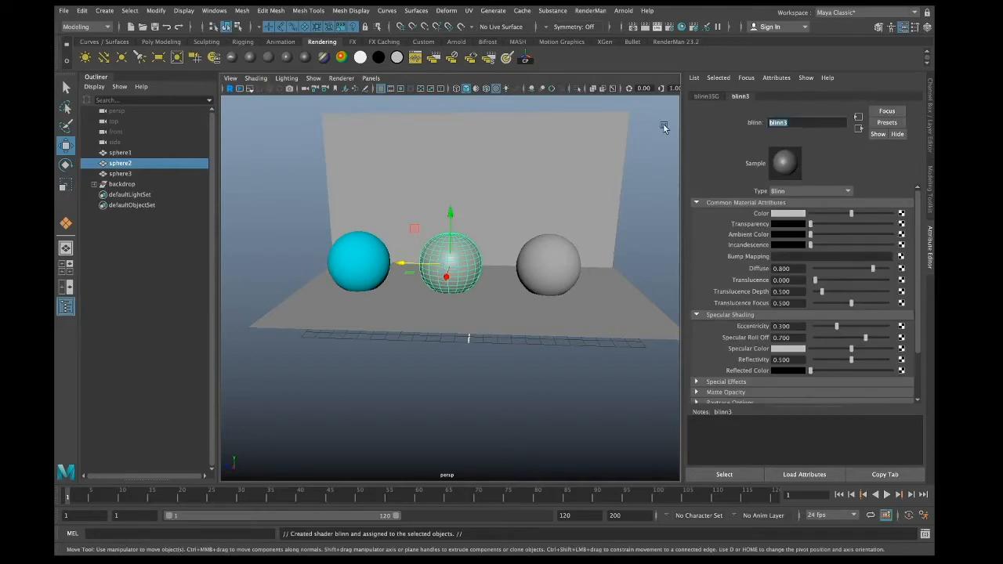
{"action": "type", "text": "sphere2material"}
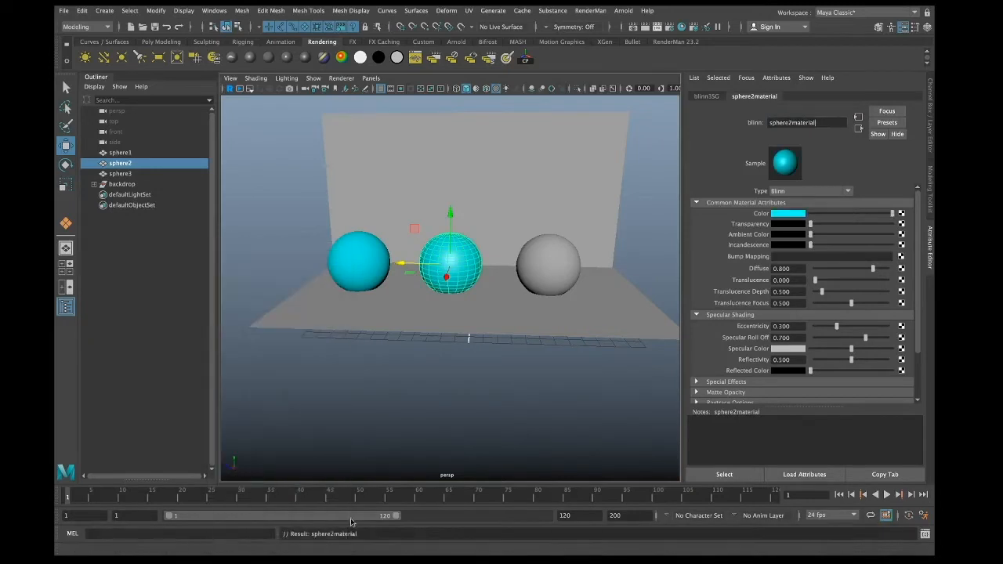
{"action": "left_click", "coordinate": [497, 390]}
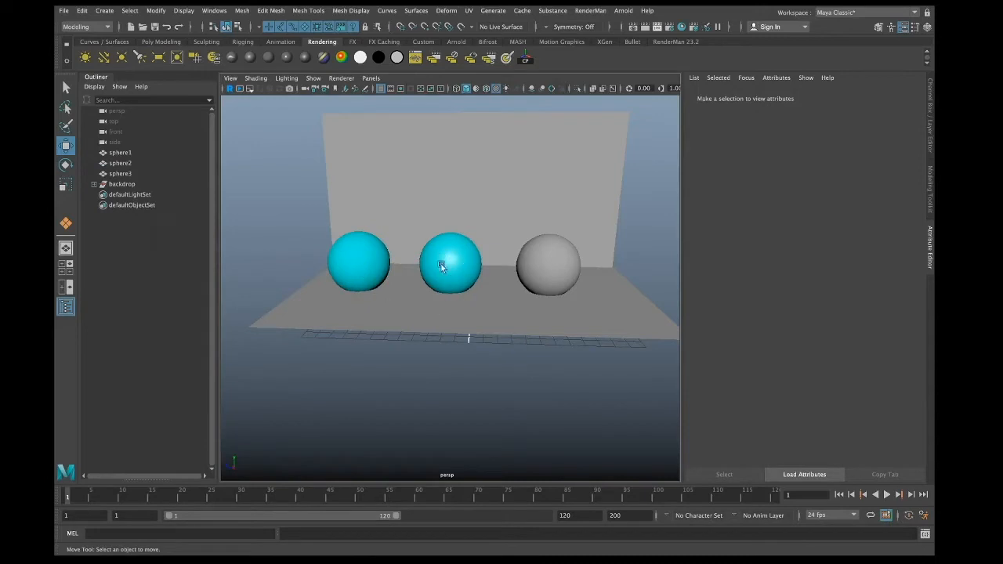
Step: Assign a new Phong material to sphere3, name it sphere3material, and color it cyan
{"action": "left_click", "coordinate": [532, 273]}
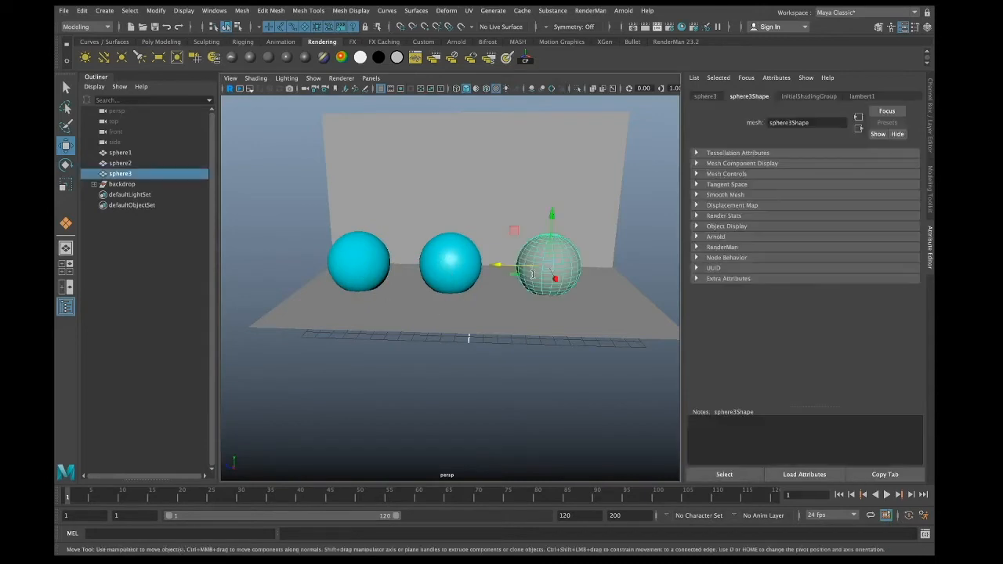
{"action": "left_click", "coordinate": [284, 56]}
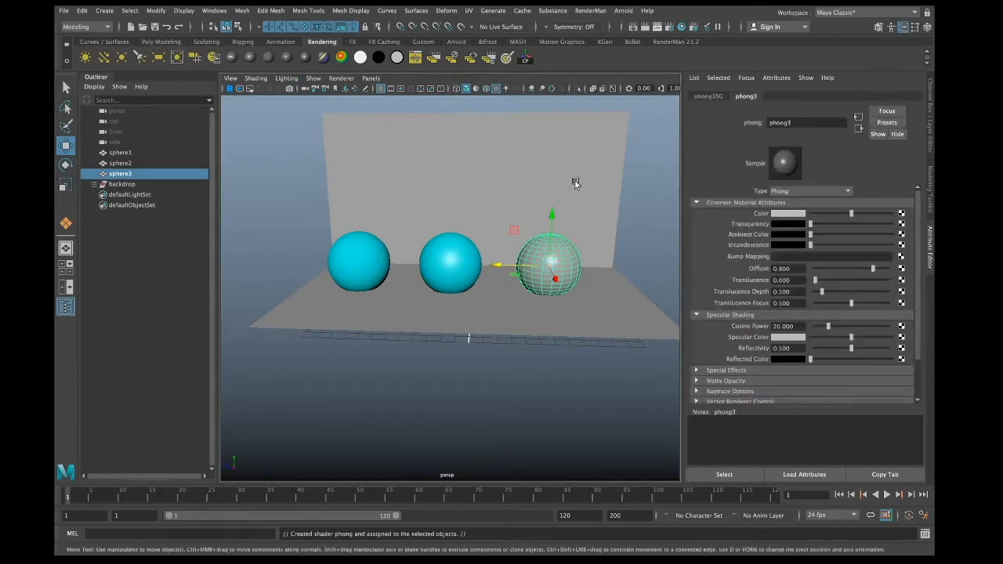
{"action": "double_click", "coordinate": [796, 123]}
{"action": "type", "text": "sphere3material"}
{"action": "left_click", "coordinate": [558, 443]}
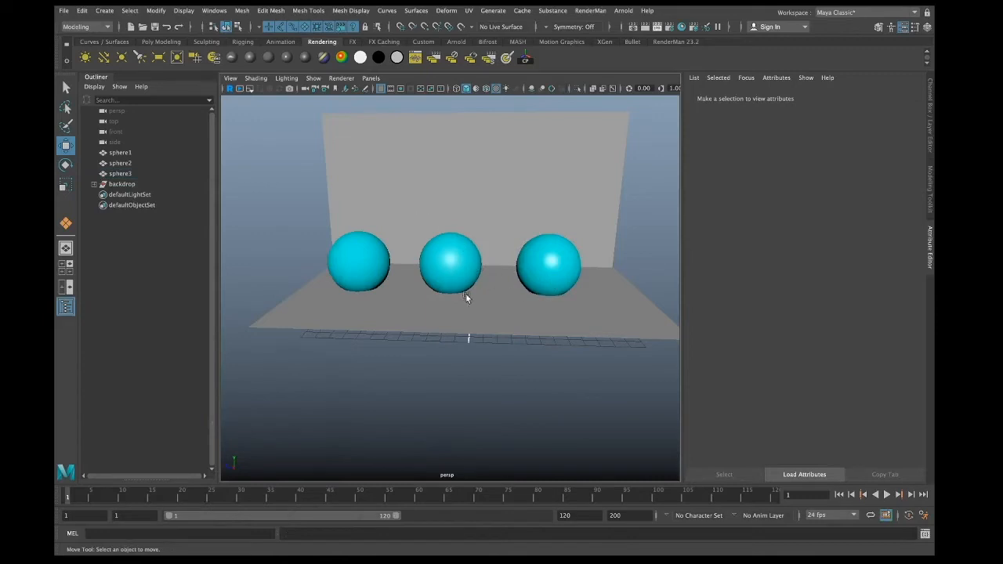
Step: Raise the transparency of sphere3material until sphere3 looks almost clear, with the backdrop showing through it
{"action": "left_click", "coordinate": [551, 271]}
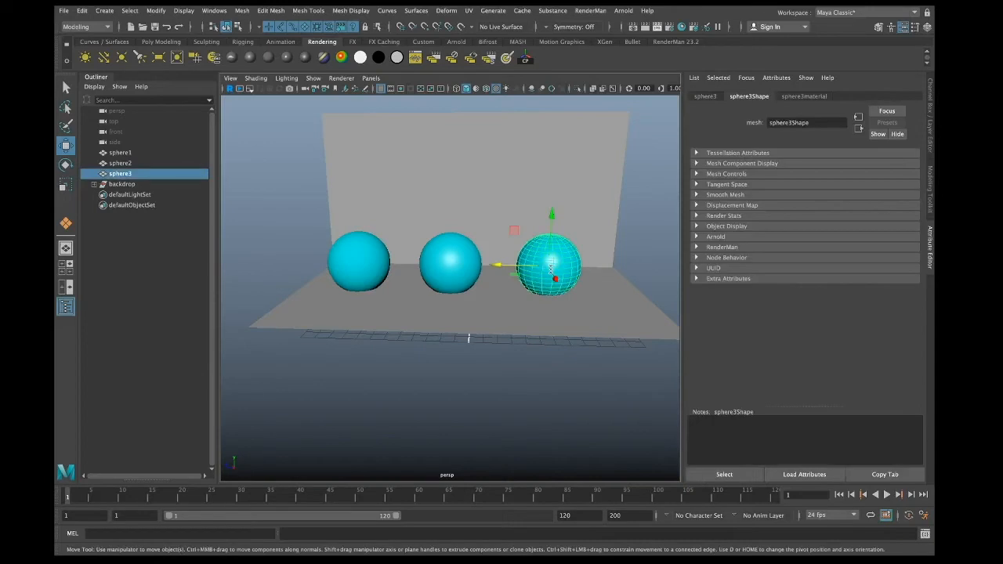
{"action": "left_click", "coordinate": [791, 98]}
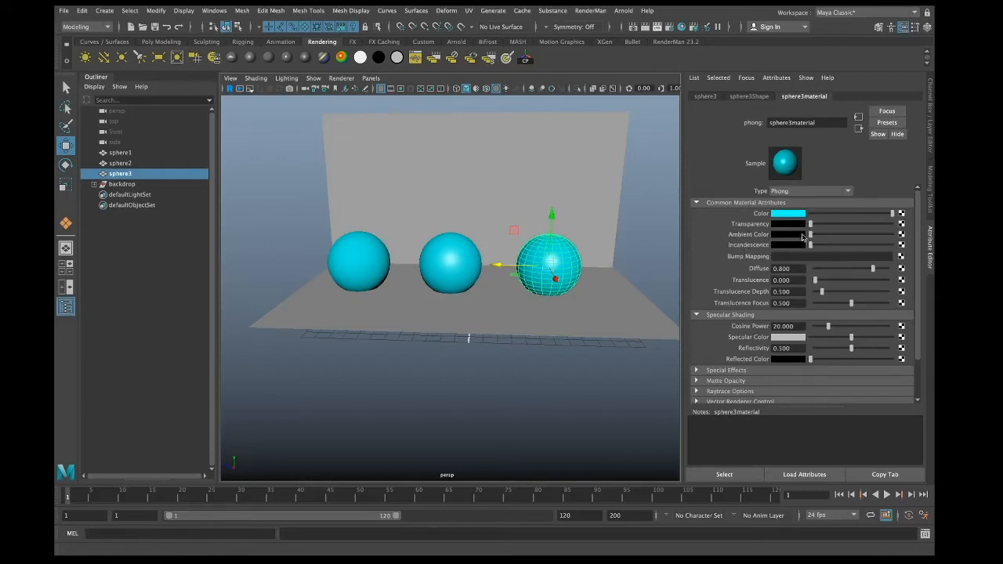
{"action": "scroll", "coordinate": [783, 326], "scroll_direction": "down", "scroll_amount": 2}
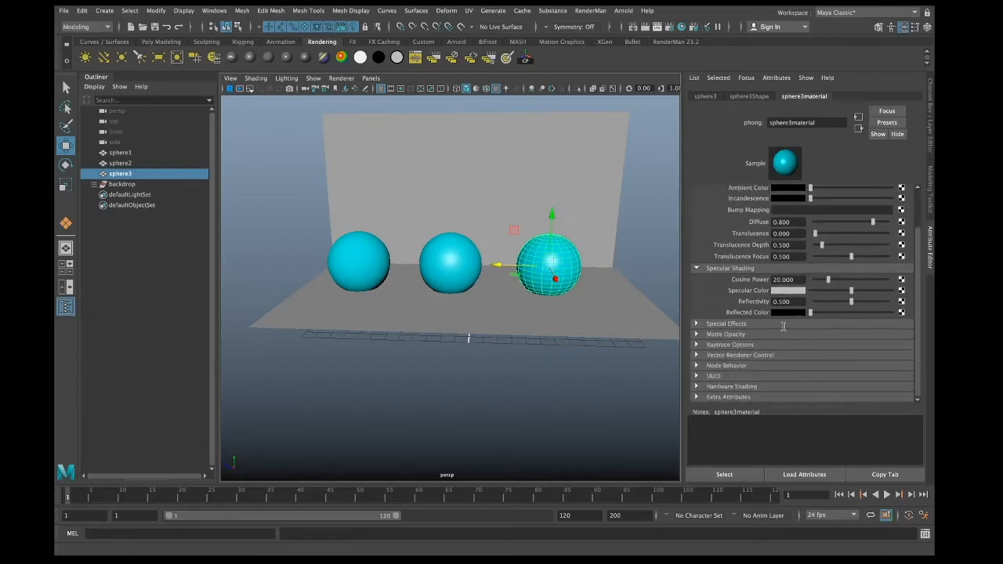
{"action": "scroll", "coordinate": [782, 326], "scroll_direction": "up", "scroll_amount": 2}
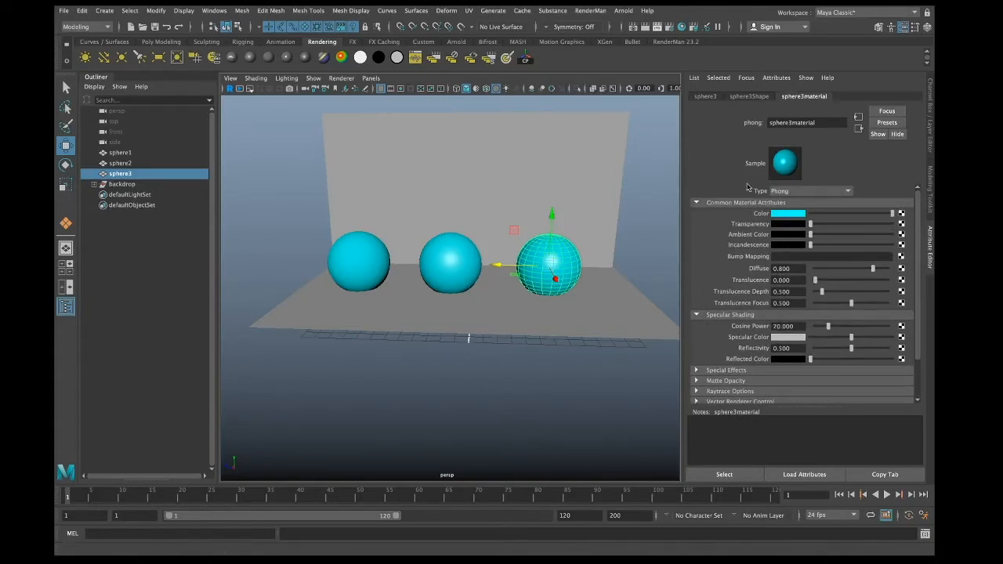
{"action": "left_click_drag", "start_coordinate": [810, 225], "coordinate": [857, 232]}
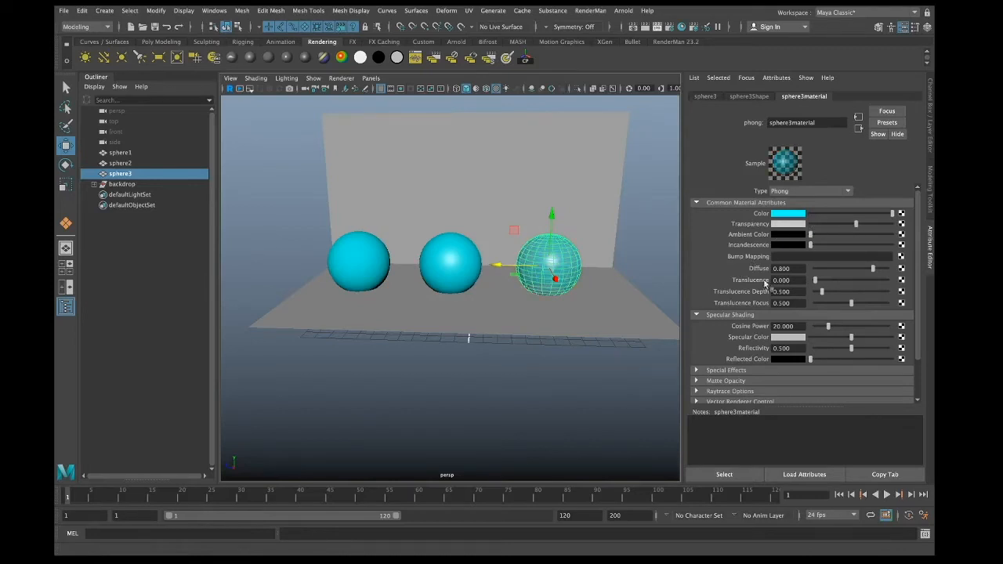
{"action": "left_click", "coordinate": [559, 394]}
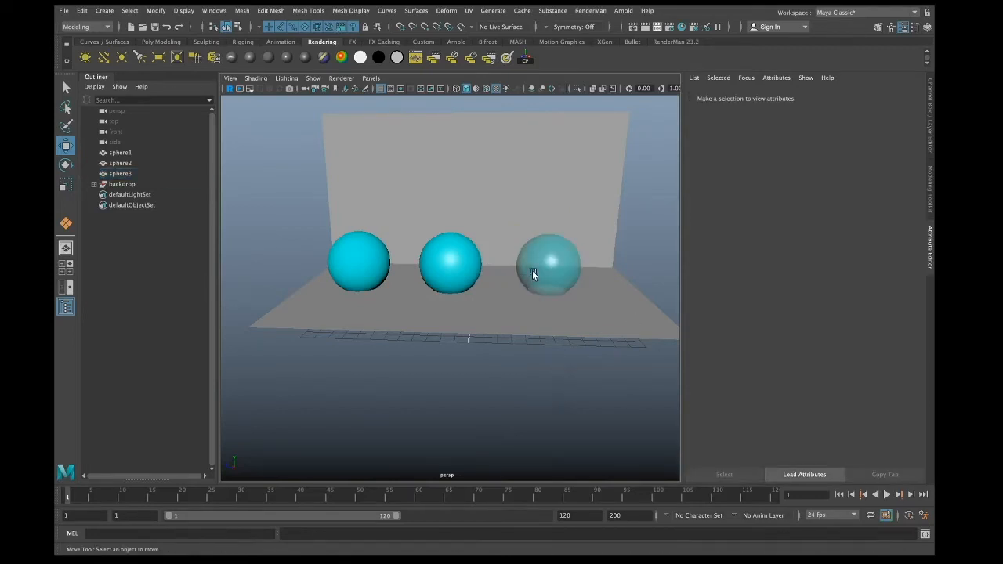
{"action": "left_click", "coordinate": [532, 270]}
Step: Assign a new Lambert material to the backdrop and name it backdropmaterial
{"action": "left_click", "coordinate": [499, 316]}
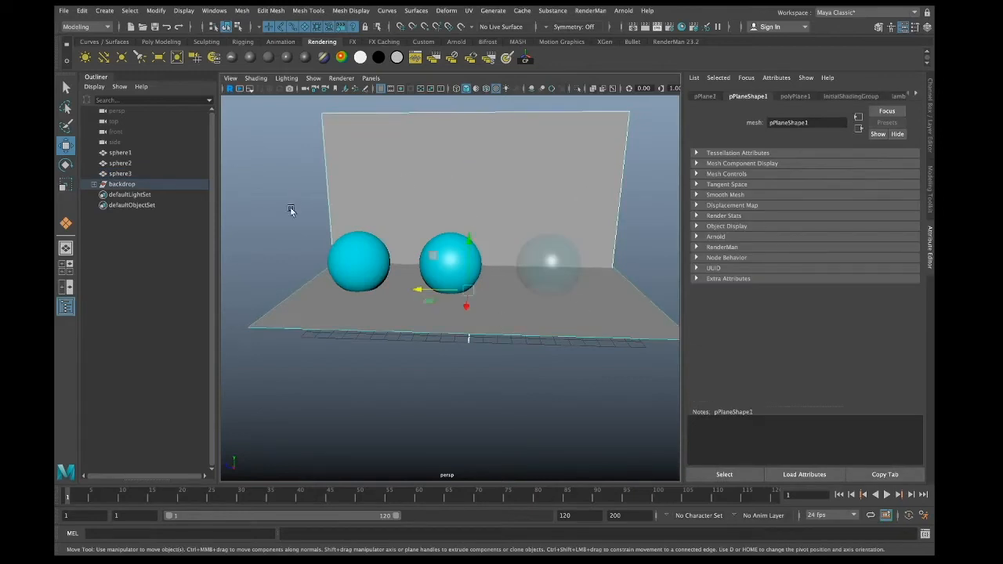
{"action": "left_click", "coordinate": [251, 58]}
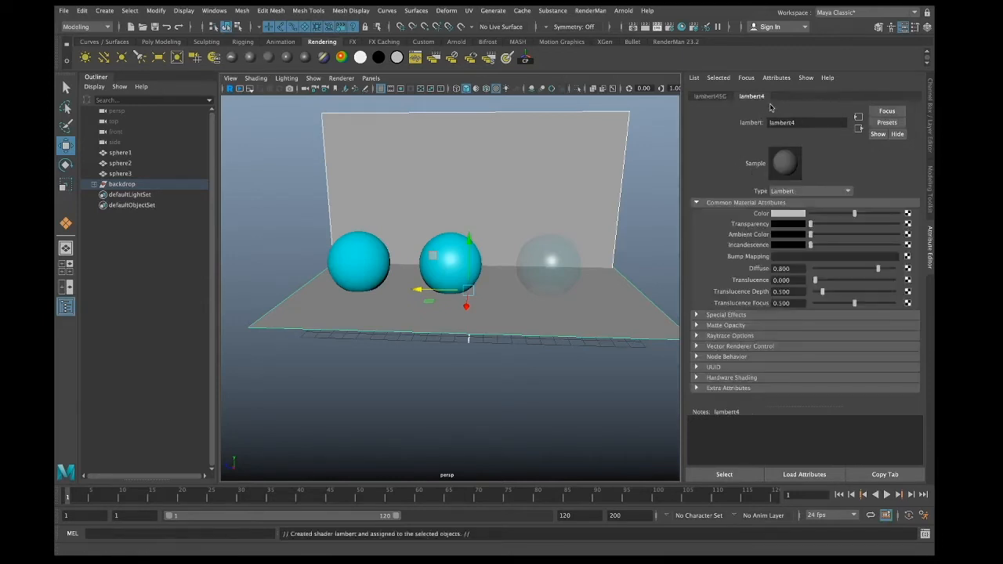
{"action": "left_click_drag", "start_coordinate": [803, 123], "coordinate": [693, 128]}
{"action": "type", "text": "backdropmaterial"}
Step: Set the color of backdropmaterial to white and clear the selection
{"action": "left_click", "coordinate": [793, 216]}
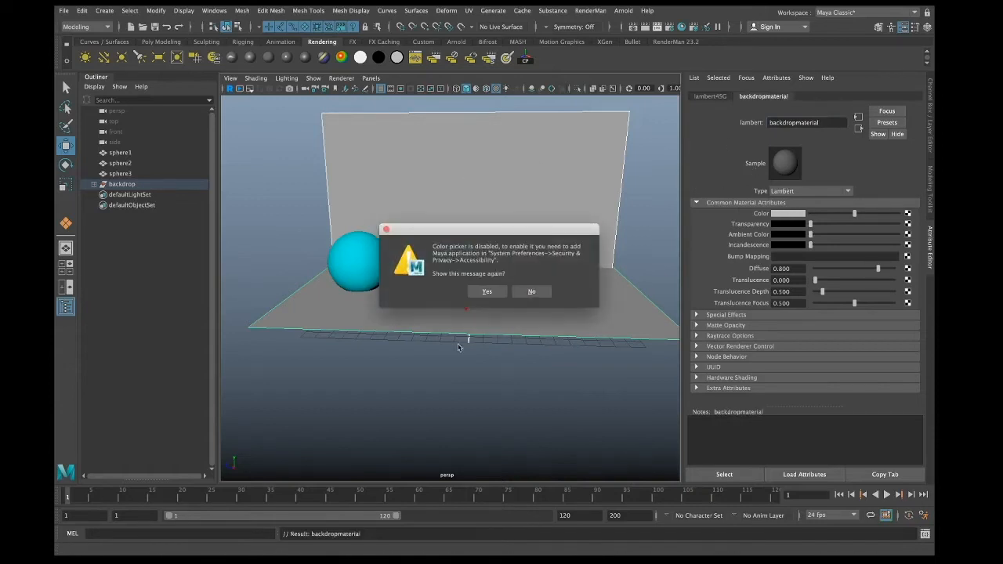
{"action": "left_click", "coordinate": [486, 292]}
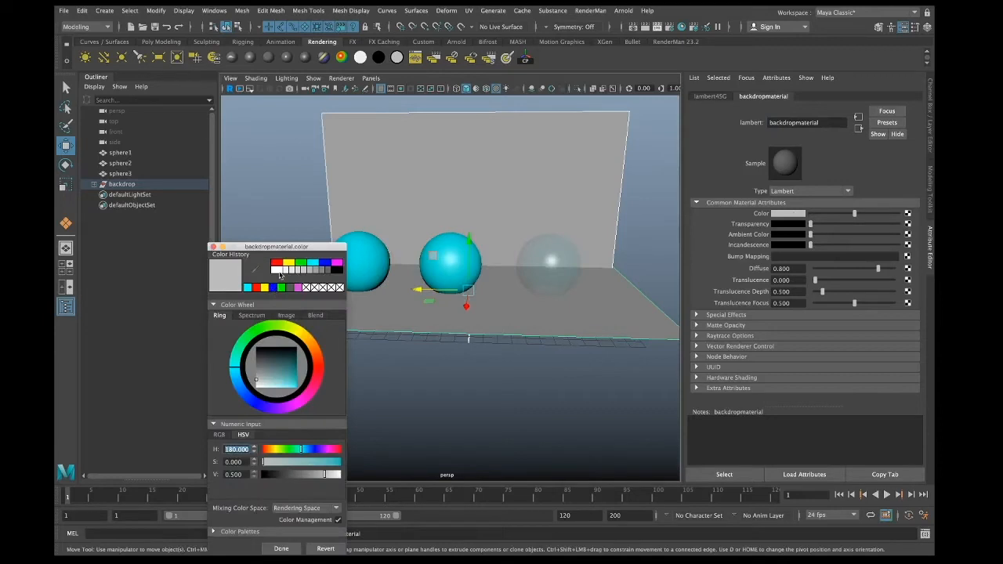
{"action": "left_click", "coordinate": [279, 271]}
{"action": "left_click", "coordinate": [280, 548]}
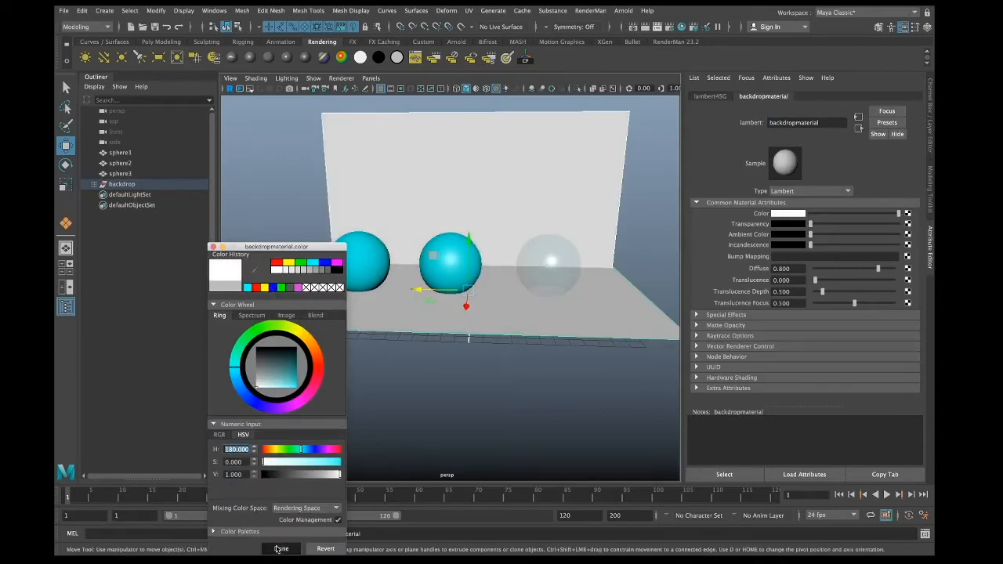
{"action": "left_click", "coordinate": [537, 370]}
{"action": "scroll", "coordinate": [537, 368], "scroll_direction": "down", "scroll_amount": 5}
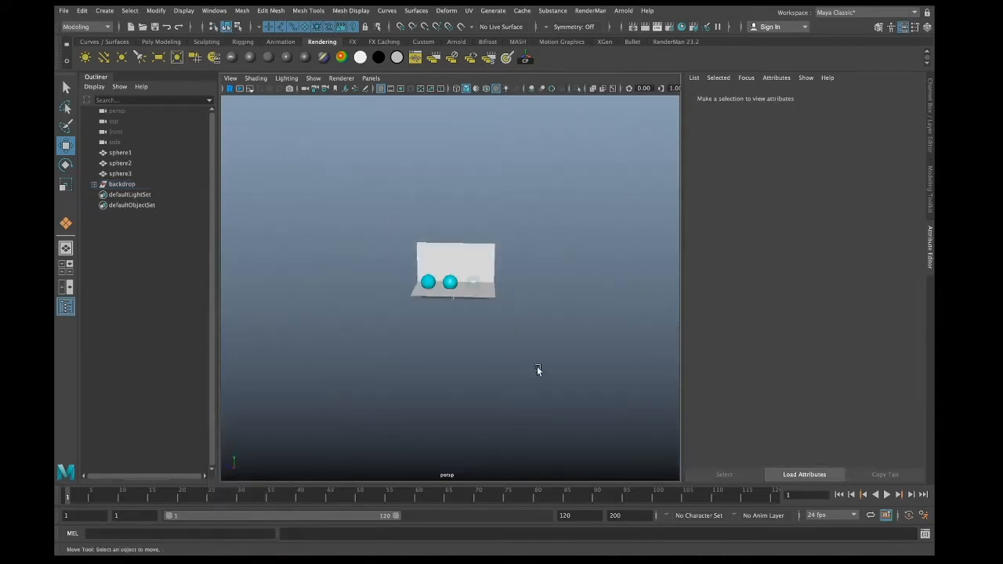
{"action": "scroll", "coordinate": [537, 369], "scroll_direction": "up", "scroll_amount": 3}
{"action": "left_click_drag", "start_coordinate": [537, 369], "coordinate": [455, 370], "text": "alt"}
{"action": "scroll", "coordinate": [448, 388], "scroll_direction": "up", "scroll_amount": 5}
{"action": "scroll", "coordinate": [425, 372], "scroll_direction": "down", "scroll_amount": 3}
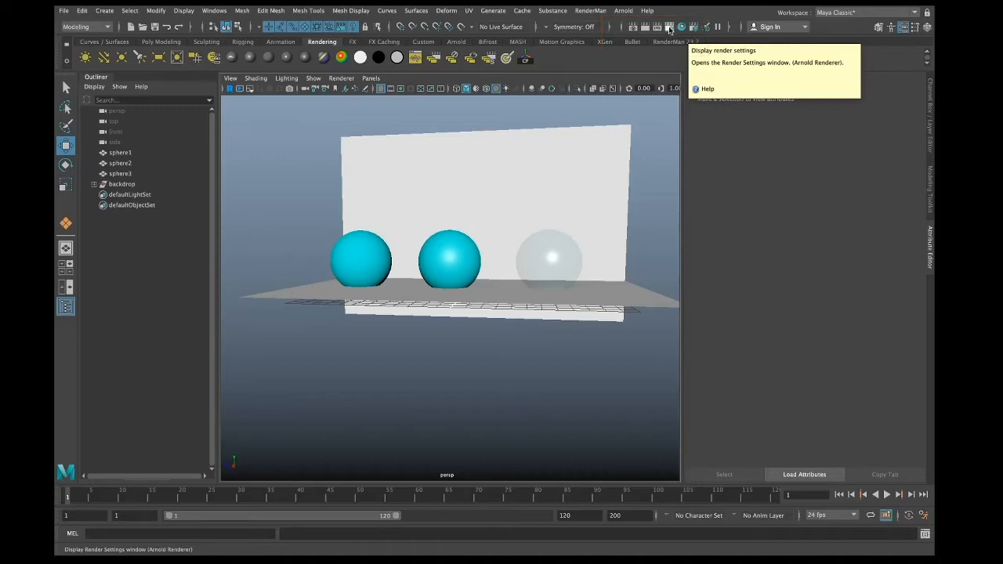
Step: Choose Arnold Renderer as the renderer in the Render Settings, keep the window floating, and close it
{"action": "left_click", "coordinate": [670, 28]}
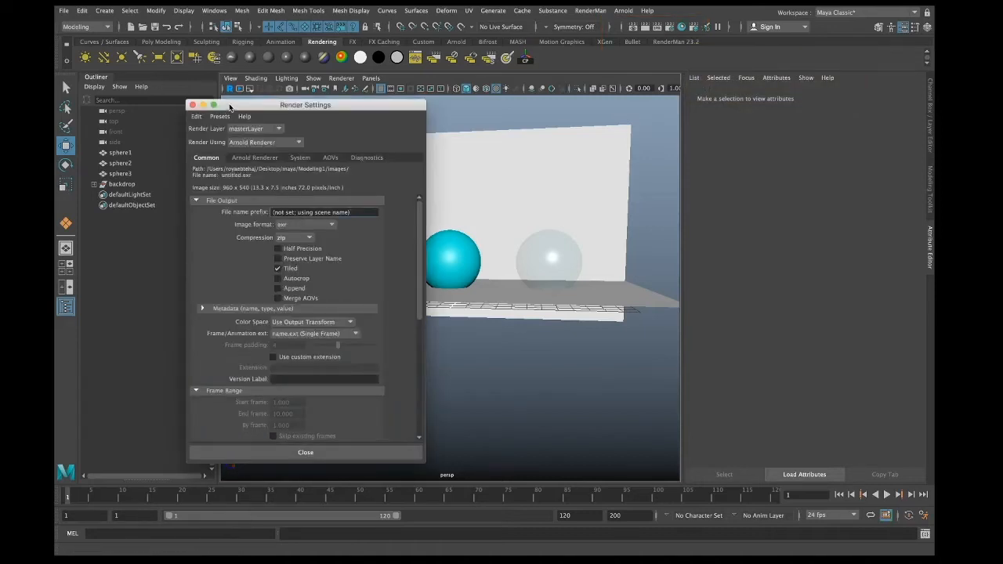
{"action": "left_click_drag", "start_coordinate": [230, 105], "coordinate": [233, 79]}
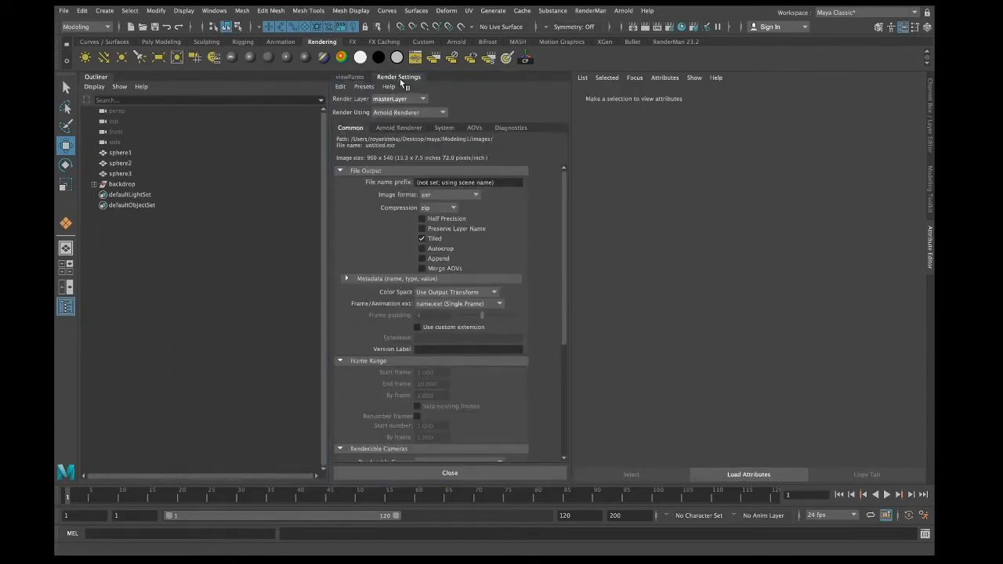
{"action": "left_click_drag", "start_coordinate": [399, 77], "coordinate": [398, 102]}
{"action": "left_click_drag", "start_coordinate": [485, 111], "coordinate": [334, 123]}
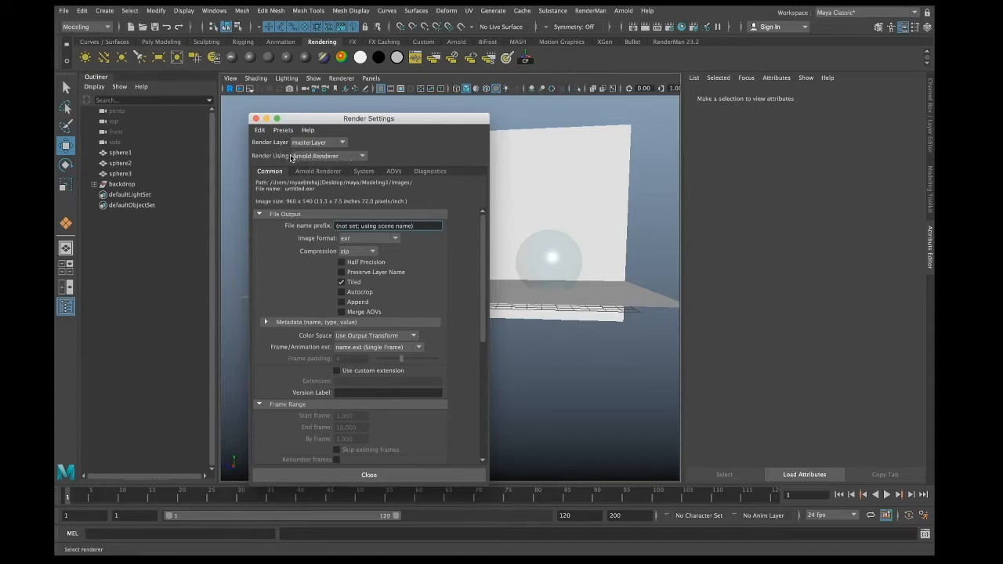
{"action": "left_click", "coordinate": [362, 158]}
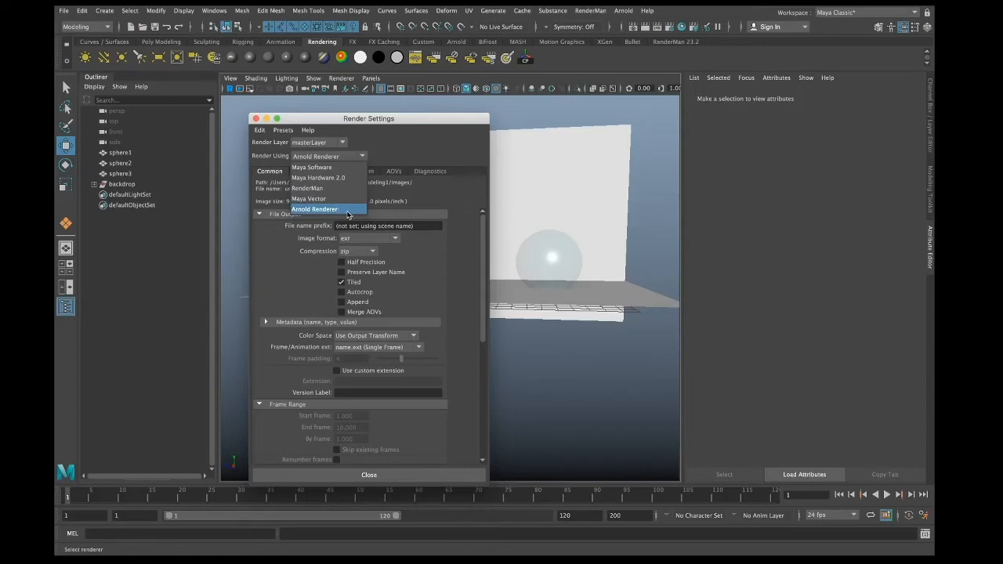
{"action": "left_click", "coordinate": [347, 210]}
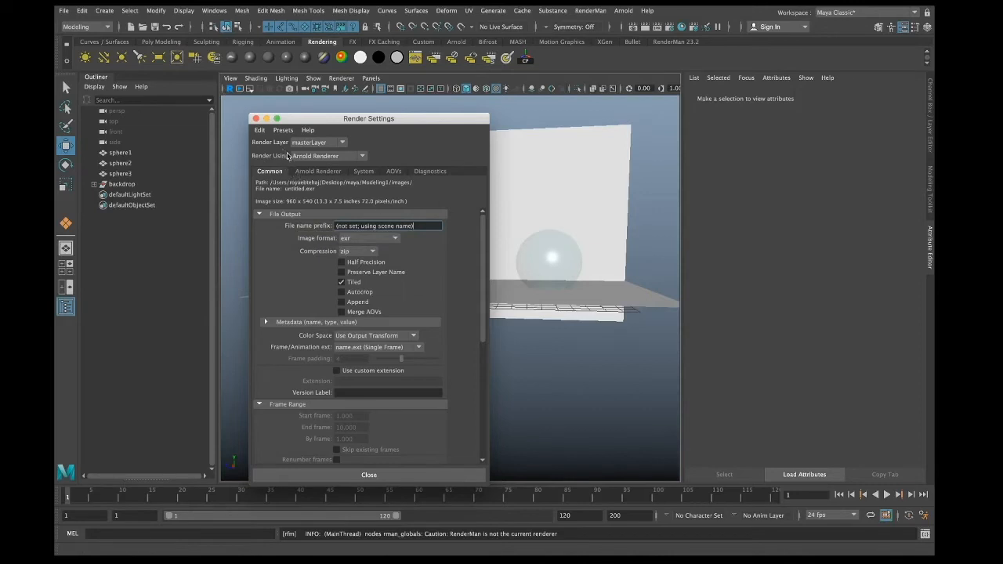
{"action": "left_click", "coordinate": [255, 118]}
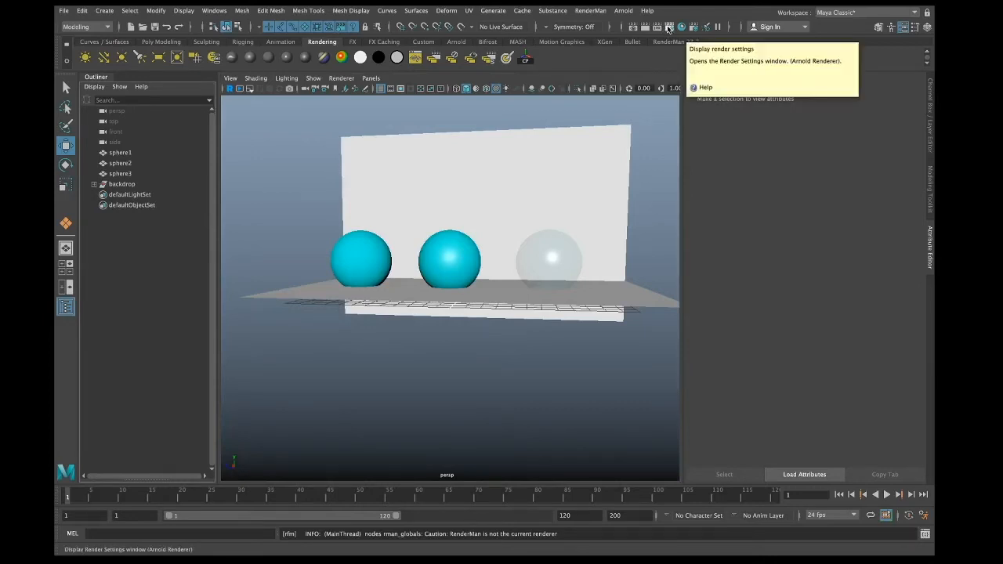
Step: Check the Render Settings once more, and test-render the unlit scene from the perspective camera with Arnold
{"action": "left_click", "coordinate": [669, 29]}
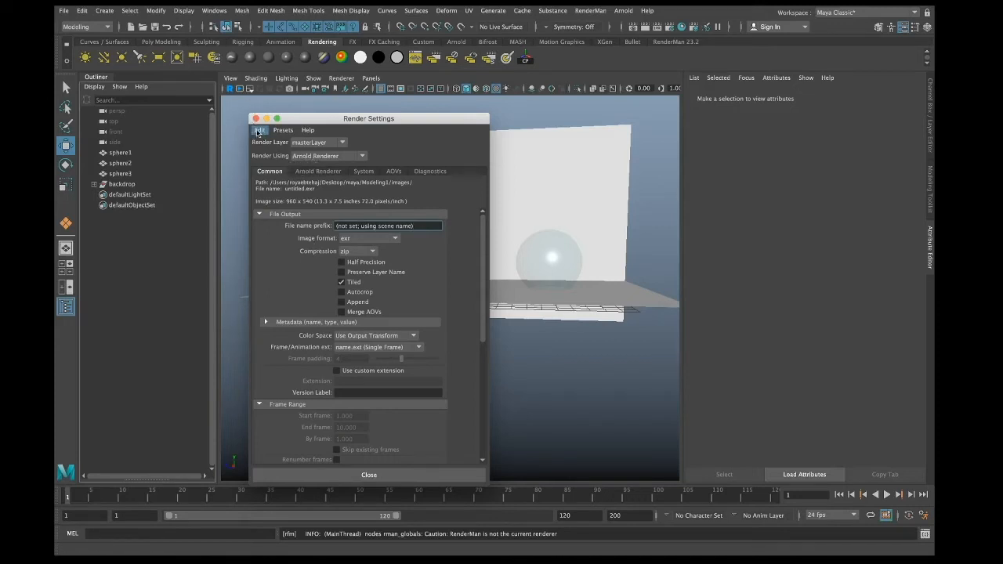
{"action": "left_click", "coordinate": [256, 118]}
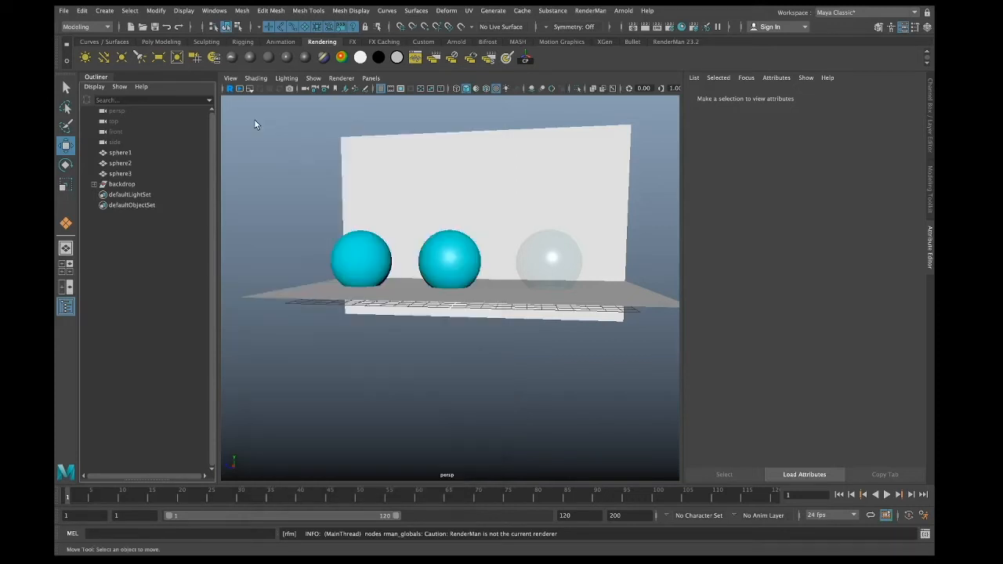
{"action": "left_click", "coordinate": [657, 29]}
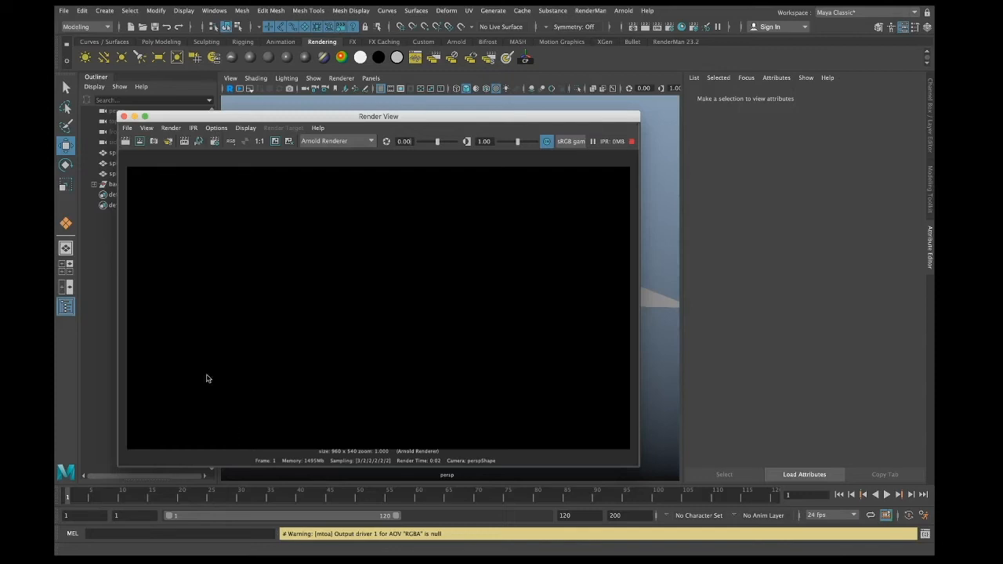
{"action": "left_click", "coordinate": [123, 117]}
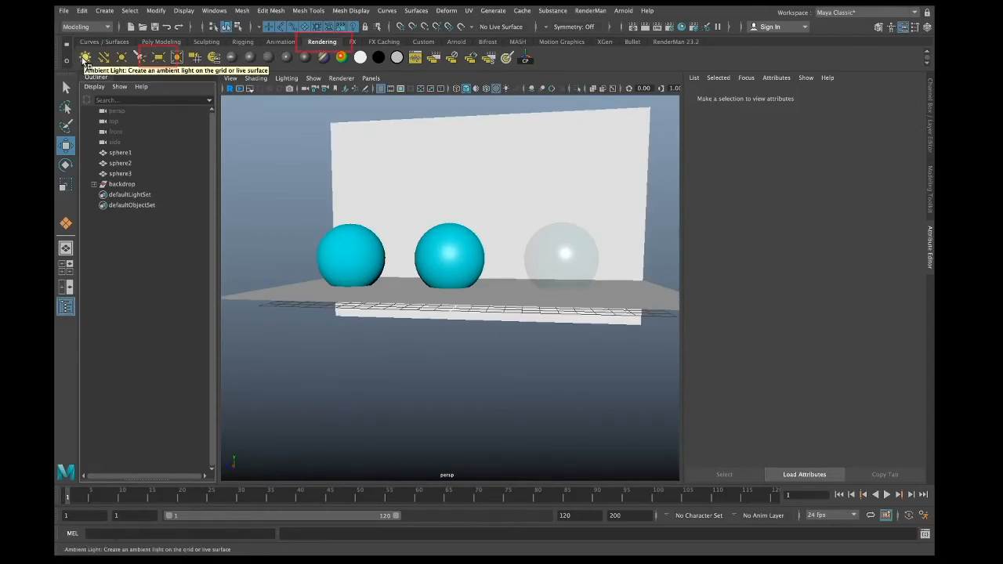
Step: Create an area light and raise it about 9.2 units above the grid
{"action": "left_click", "coordinate": [159, 59]}
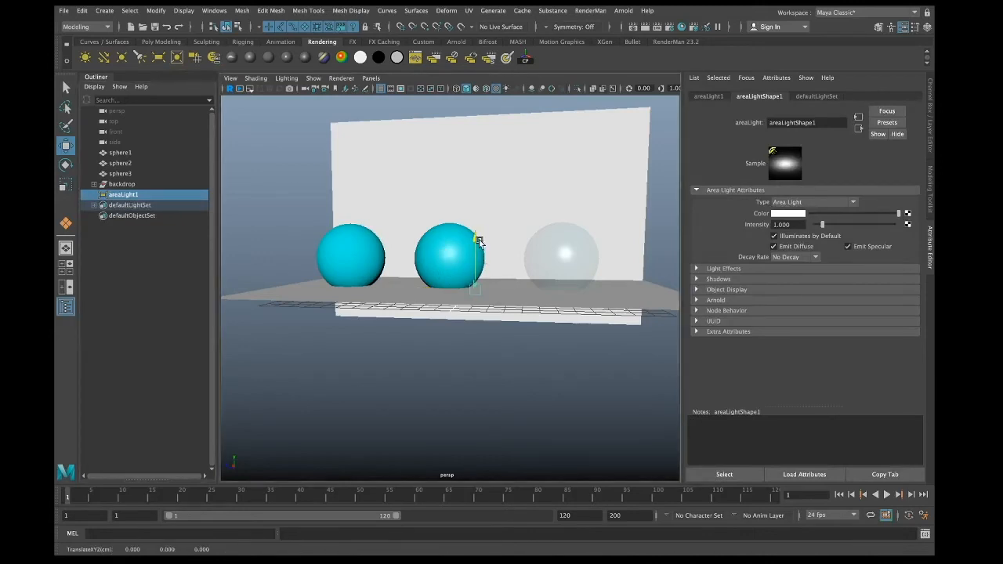
{"action": "left_click_drag", "start_coordinate": [476, 238], "coordinate": [477, 125]}
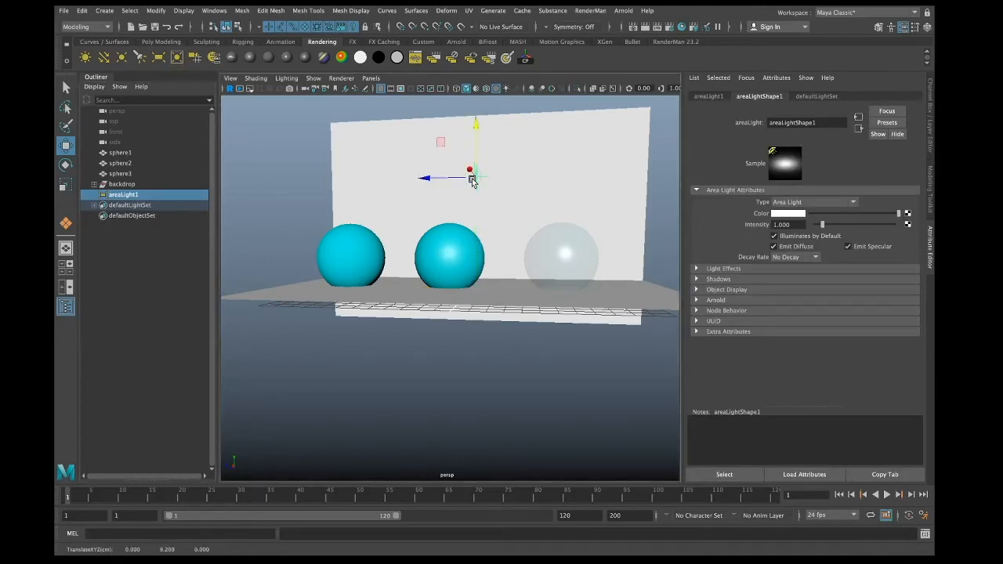
Step: Scale the area light up uniformly to about 6 times its size
{"action": "key", "text": "e"}
{"action": "key", "text": "r"}
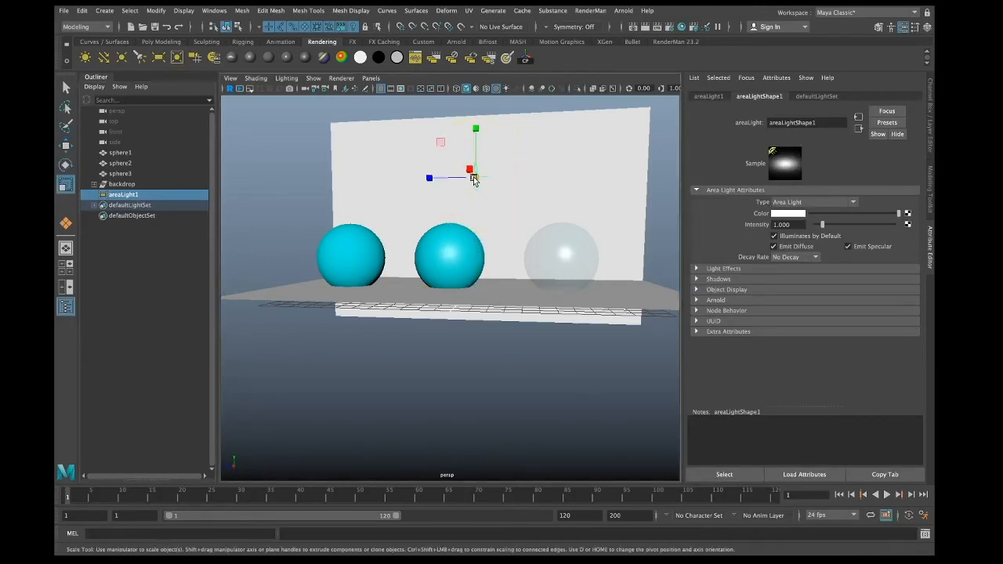
{"action": "left_click_drag", "start_coordinate": [474, 178], "coordinate": [580, 268]}
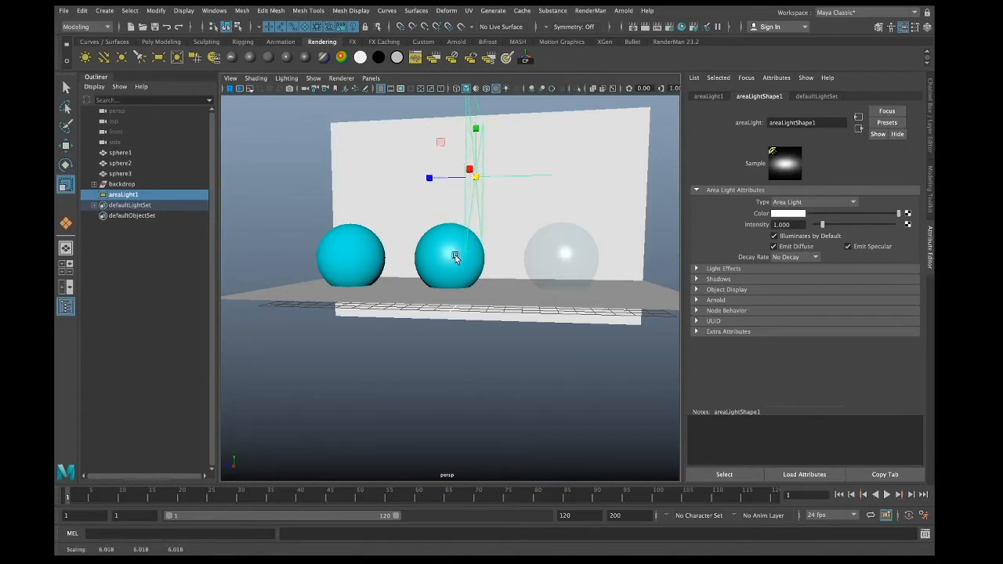
Step: Rotate the area light toward the spheres and move it out beside them, to about X 3.2, Y 10.5, Z 19
{"action": "scroll", "coordinate": [455, 256], "scroll_direction": "down", "scroll_amount": 3}
{"action": "scroll", "coordinate": [455, 257], "scroll_direction": "up", "scroll_amount": 1}
{"action": "key", "text": "e"}
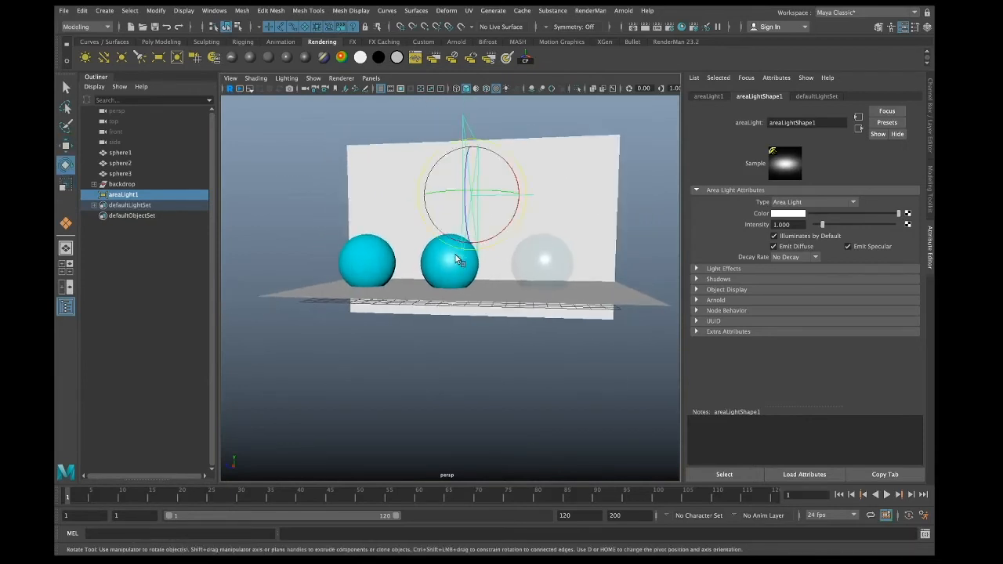
{"action": "left_click_drag", "start_coordinate": [485, 151], "coordinate": [273, 183]}
{"action": "key", "text": "w"}
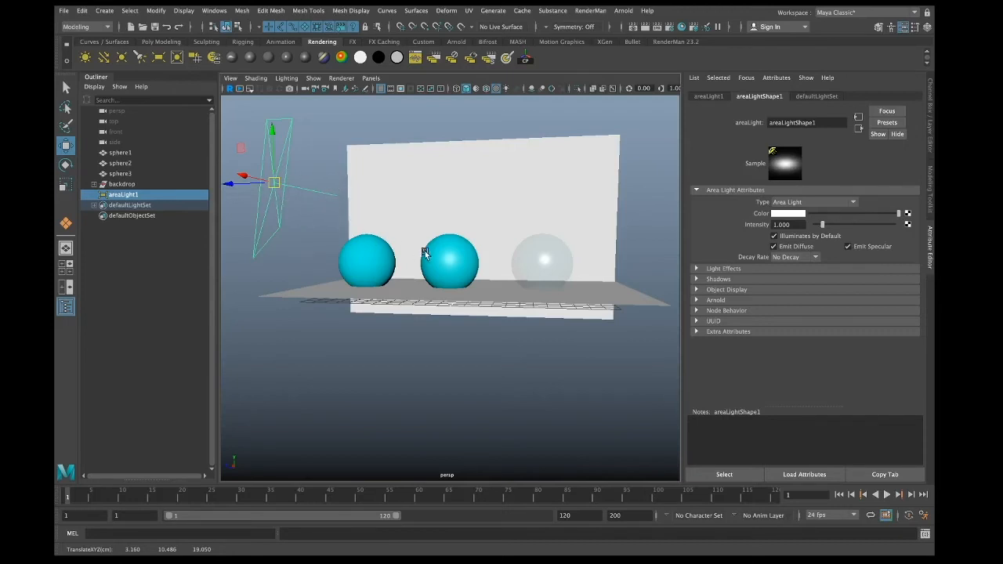
Step: Tilt the area light downward and turn it so that it aims at the three spheres
{"action": "scroll", "coordinate": [311, 208], "scroll_direction": "down", "scroll_amount": 2}
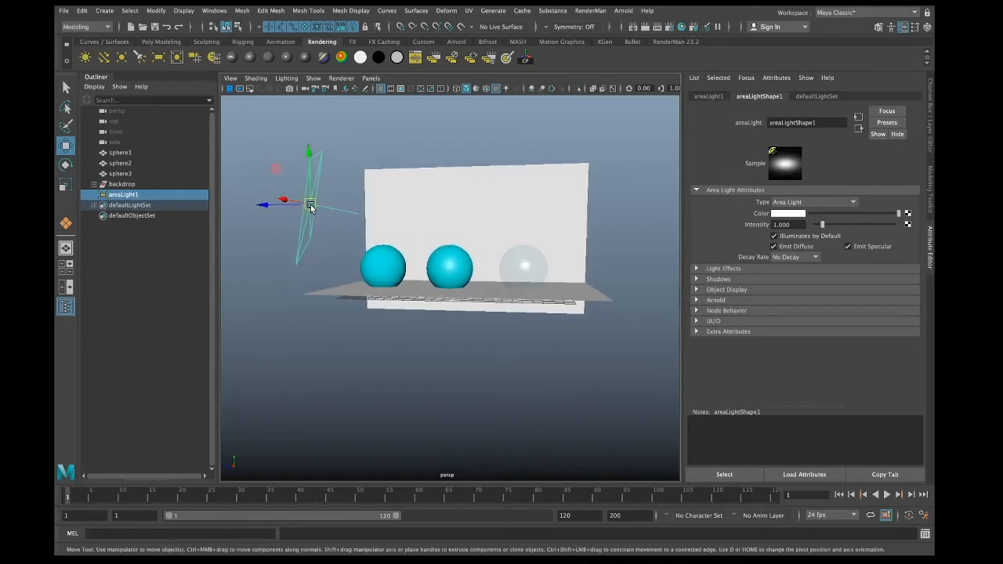
{"action": "key", "text": "e"}
{"action": "key", "text": "r"}
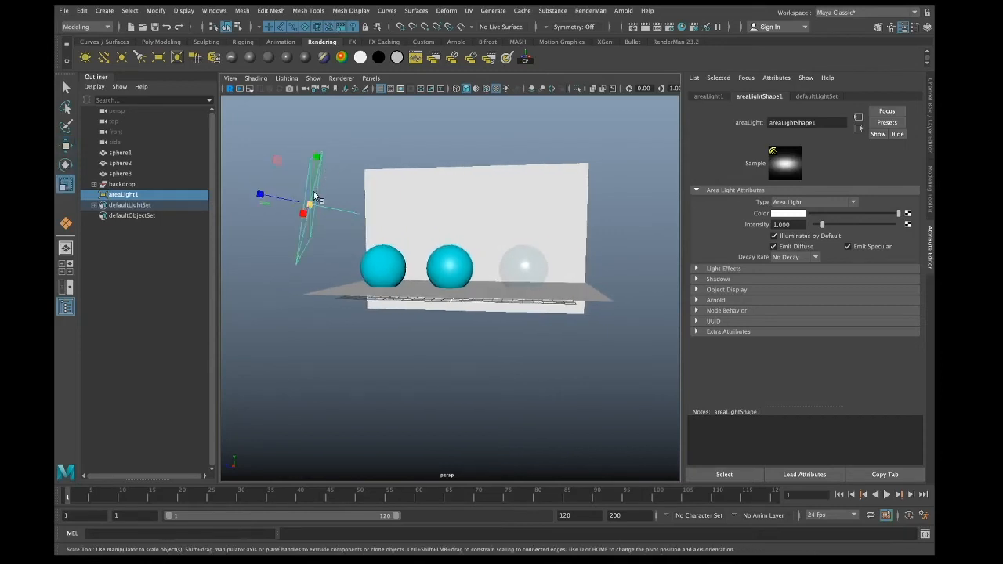
{"action": "key", "text": "e"}
{"action": "mouse_move", "coordinate": [325, 163]}
{"action": "left_mouse_down"}
{"action": "mouse_move", "coordinate": [347, 176]}
{"action": "mouse_move", "coordinate": [342, 167]}
{"action": "left_mouse_up"}
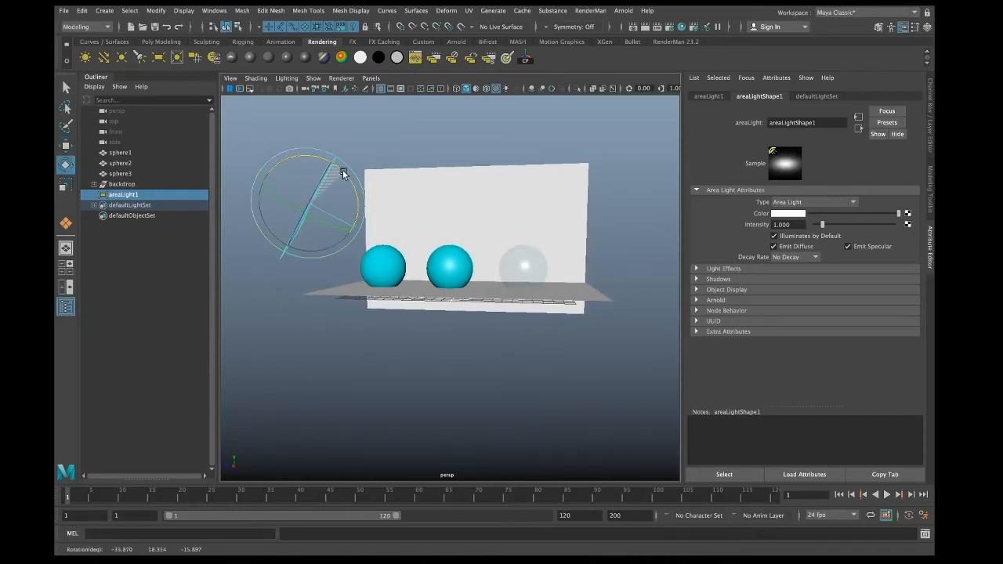
{"action": "left_click_drag", "start_coordinate": [285, 206], "coordinate": [267, 195]}
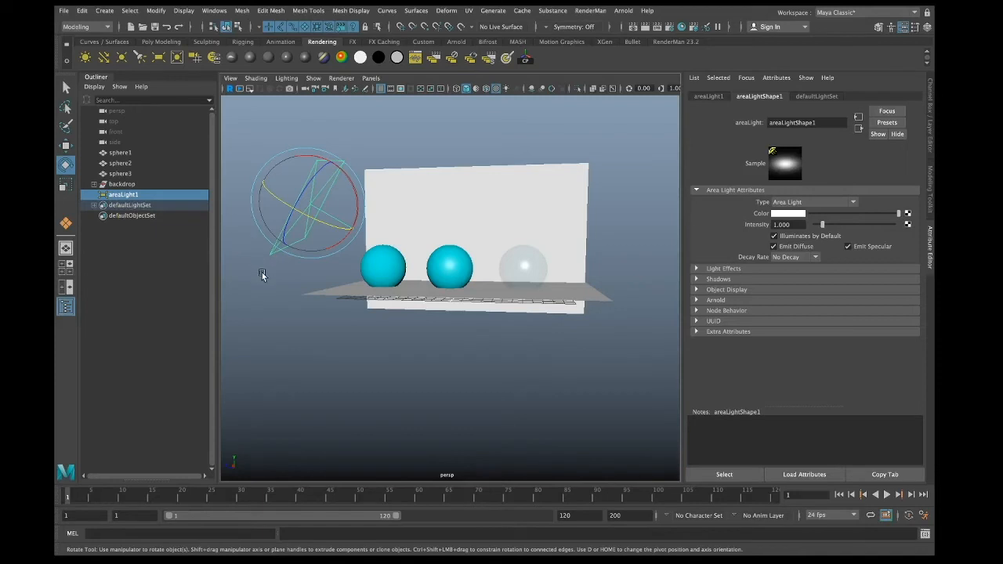
{"action": "key", "text": "q"}
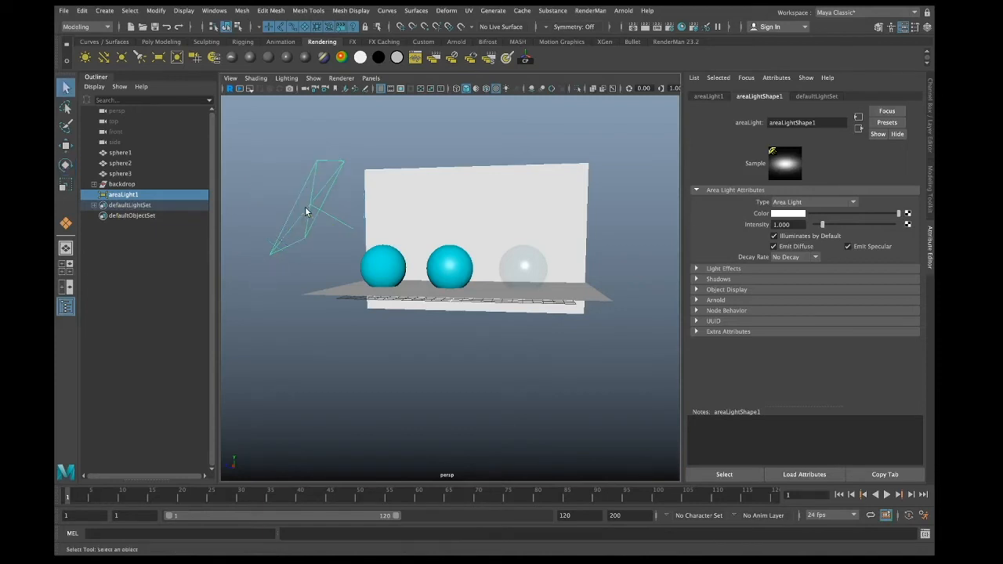
Step: Scale the area light up uniformly so that it spans a larger area beside the backdrop
{"action": "key", "text": "w"}
{"action": "key", "text": "e"}
{"action": "key", "text": "r"}
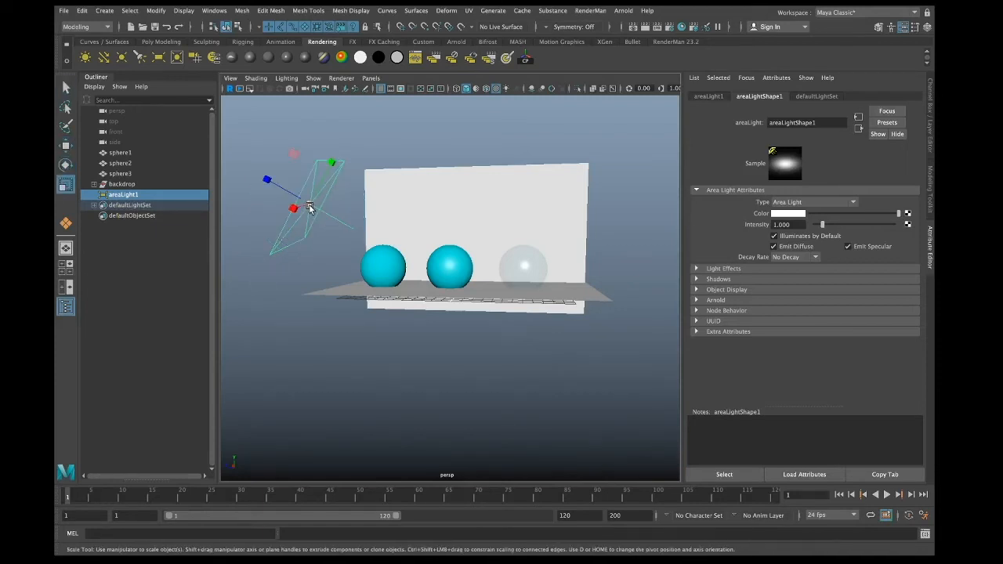
{"action": "left_click_drag", "start_coordinate": [309, 207], "coordinate": [372, 202]}
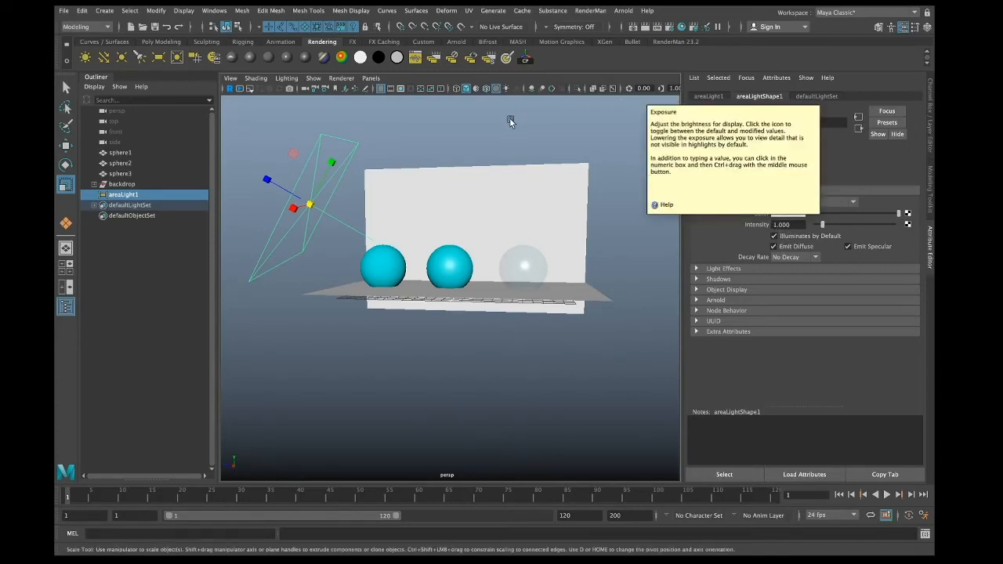
Step: Start an IPR render of the current frame with Arnold, and shrink and move the Render View to uncover the scene
{"action": "left_click", "coordinate": [510, 118]}
{"action": "left_click", "coordinate": [656, 26]}
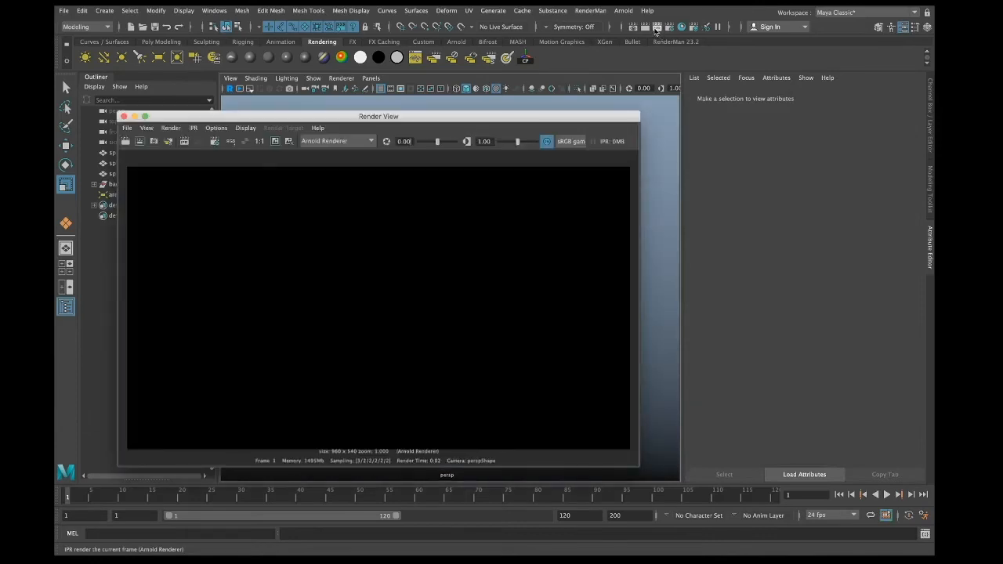
{"action": "left_click_drag", "start_coordinate": [525, 123], "coordinate": [519, 180]}
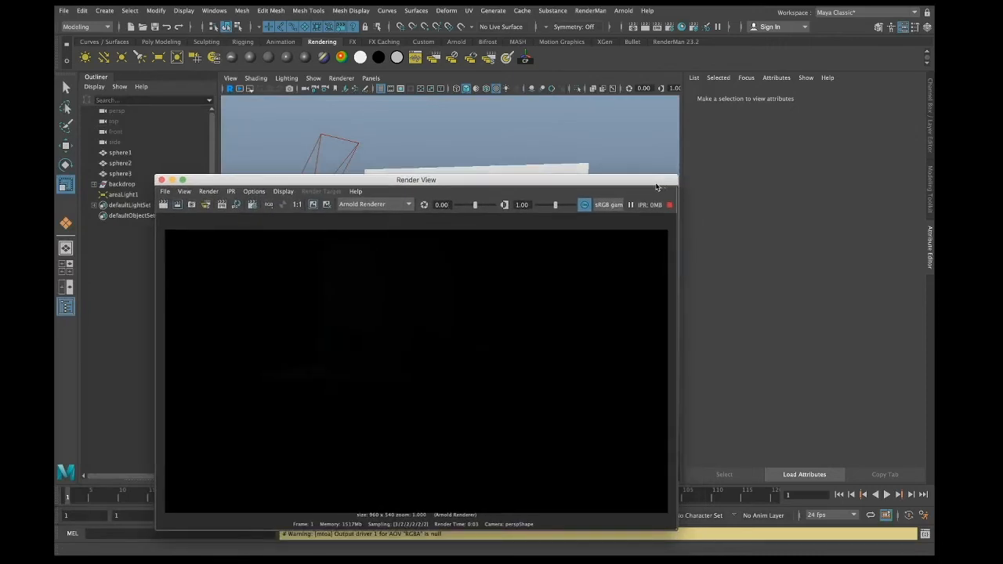
{"action": "left_click_drag", "start_coordinate": [641, 182], "coordinate": [583, 163]}
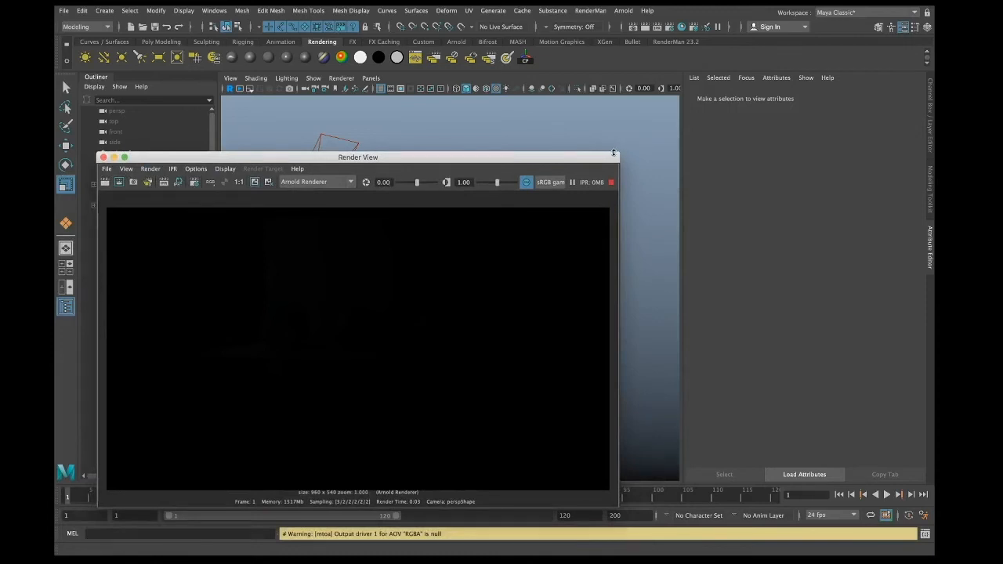
{"action": "left_click_drag", "start_coordinate": [616, 154], "coordinate": [492, 208]}
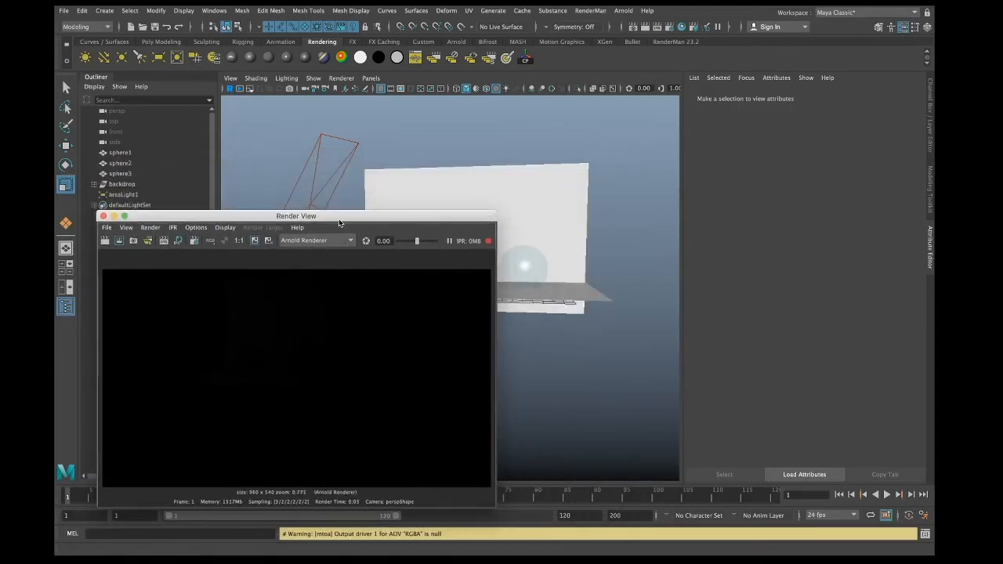
{"action": "left_click_drag", "start_coordinate": [340, 219], "coordinate": [271, 159]}
Step: Select the area light, keep the live render in sight, and raise the light's intensity to about 8
{"action": "left_click", "coordinate": [383, 263]}
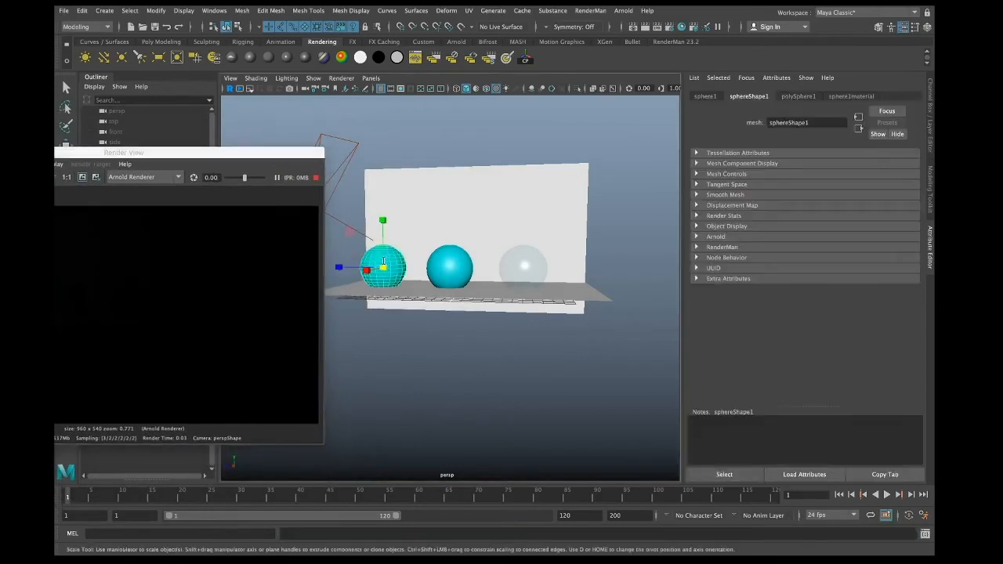
{"action": "key", "text": "r"}
{"action": "left_click", "coordinate": [342, 143]}
{"action": "left_click_drag", "start_coordinate": [279, 154], "coordinate": [386, 91]}
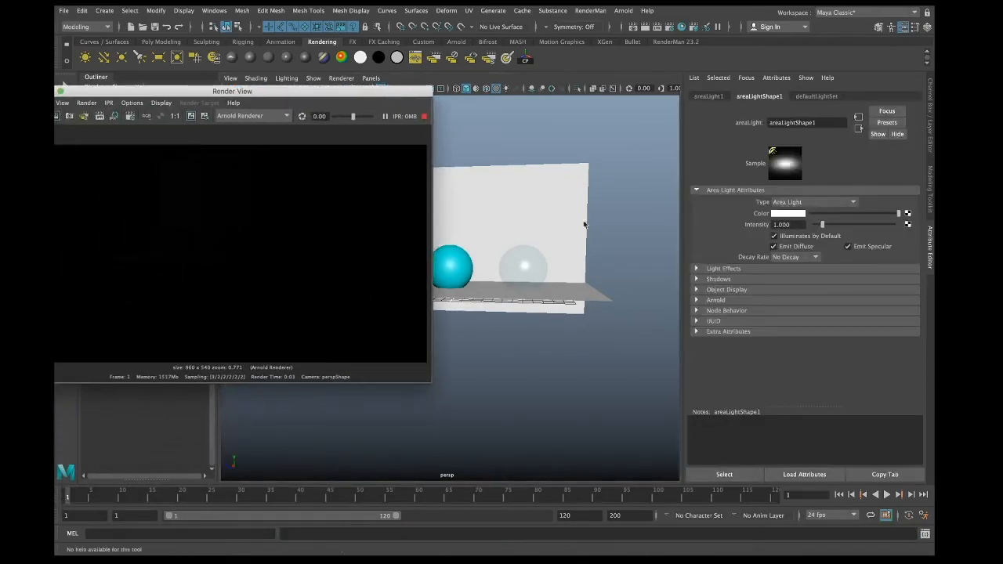
{"action": "left_click_drag", "start_coordinate": [866, 227], "coordinate": [875, 225]}
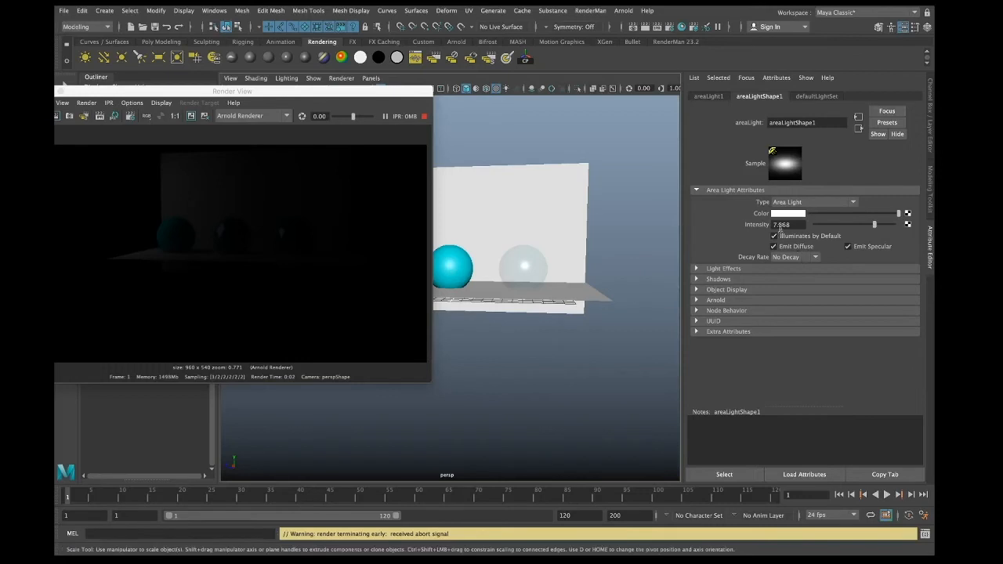
Step: Try an area light intensity of 200, and increase it to 400
{"action": "double_click", "coordinate": [780, 226]}
{"action": "type", "text": "200"}
{"action": "key", "text": "Return"}
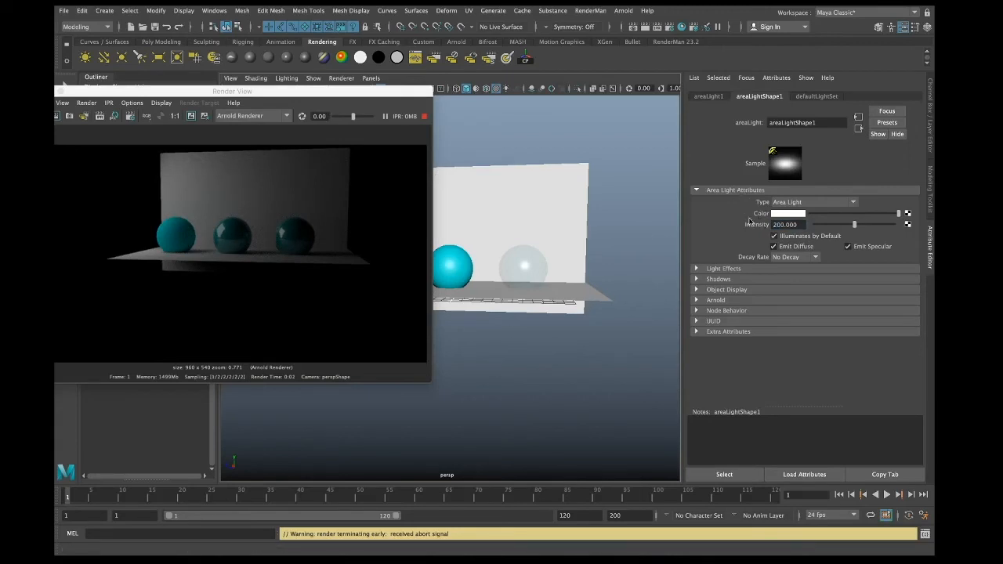
{"action": "key", "text": "r"}
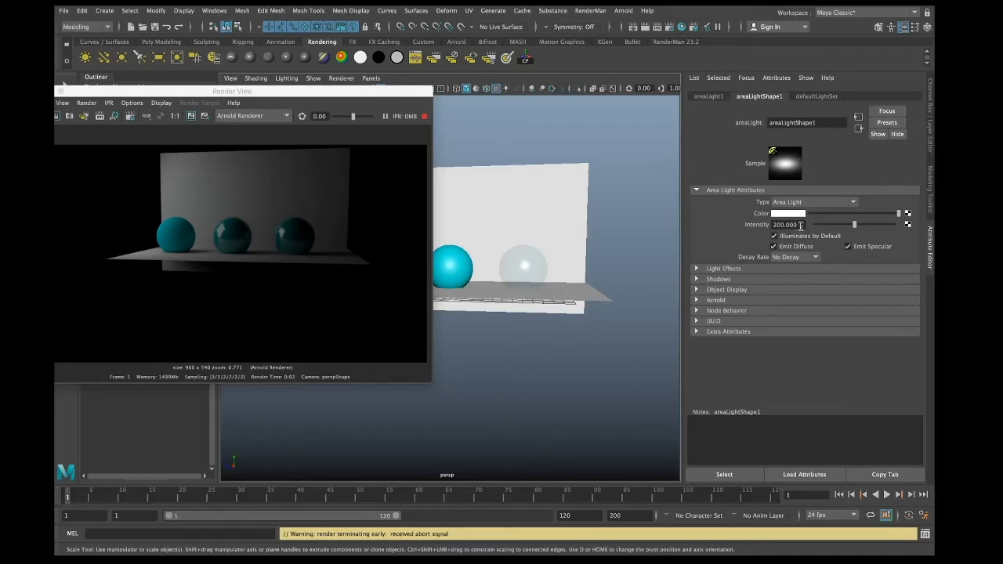
{"action": "left_click", "coordinate": [792, 225]}
{"action": "type", "text": "400"}
{"action": "key", "text": "Return"}
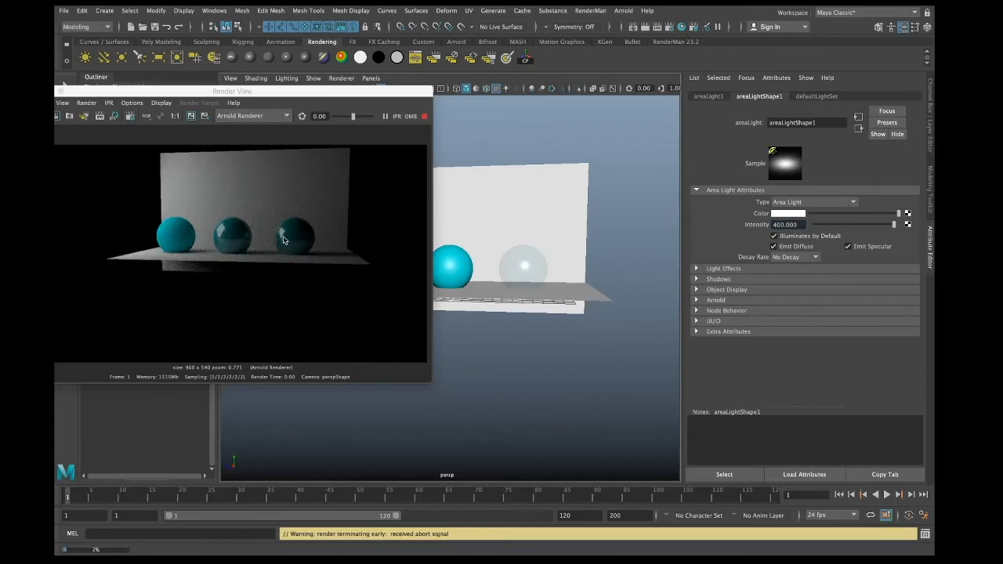
Step: Reframe the perspective camera closer and slightly from above on the three spheres, with the full live render in sight
{"action": "scroll", "coordinate": [481, 246], "scroll_direction": "up", "scroll_amount": 3}
{"action": "scroll", "coordinate": [481, 248], "scroll_direction": "up", "scroll_amount": 2}
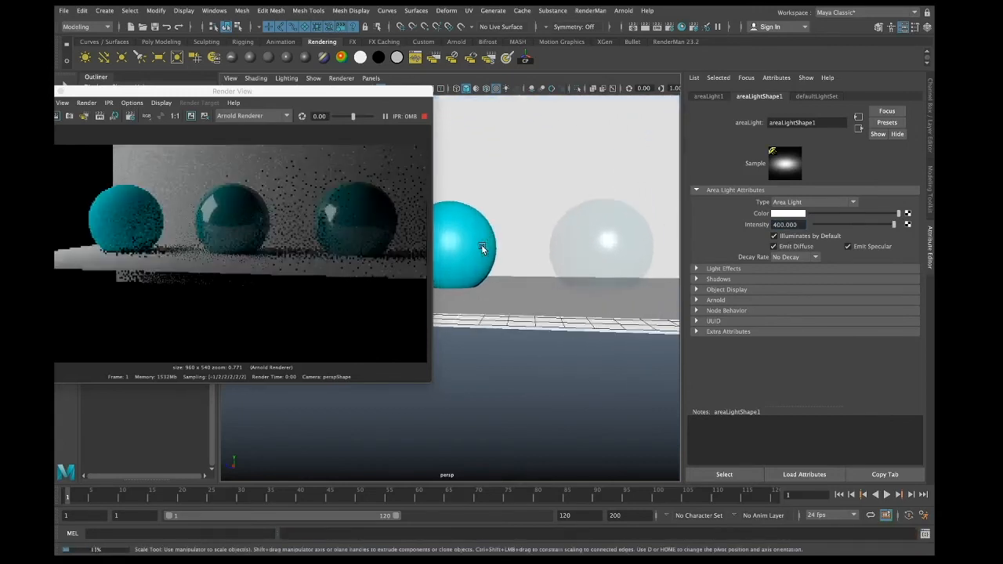
{"action": "left_click_drag", "start_coordinate": [499, 263], "coordinate": [553, 274], "text": "alt"}
{"action": "left_click_drag", "start_coordinate": [341, 92], "coordinate": [173, 55]}
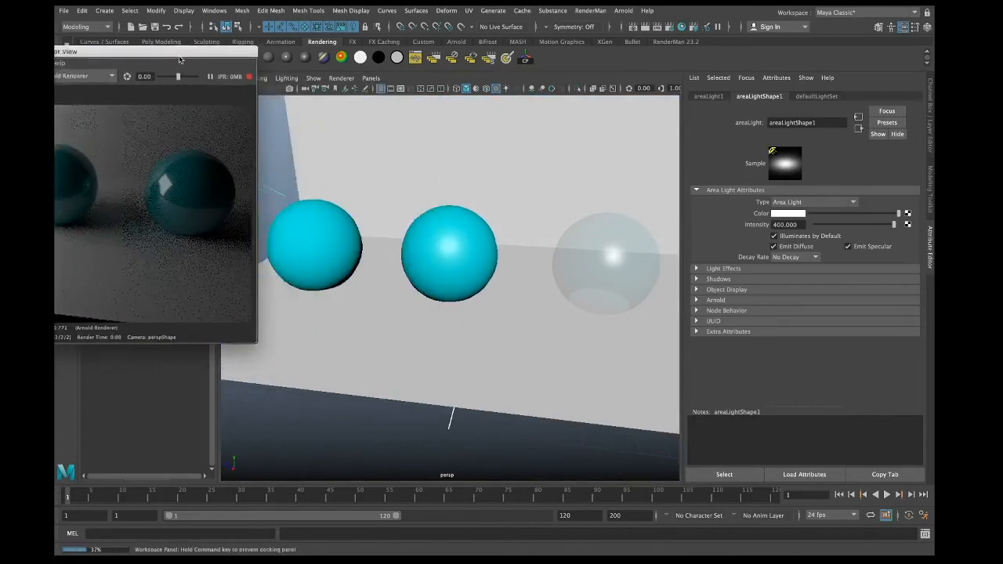
{"action": "left_click_drag", "start_coordinate": [546, 338], "coordinate": [526, 360], "text": "alt"}
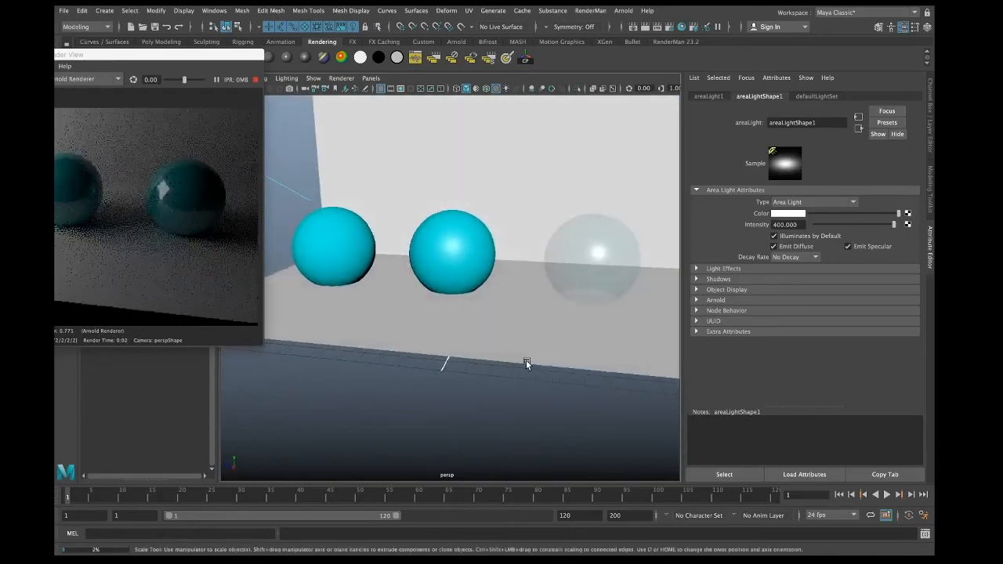
{"action": "left_click_drag", "start_coordinate": [124, 51], "coordinate": [441, 62]}
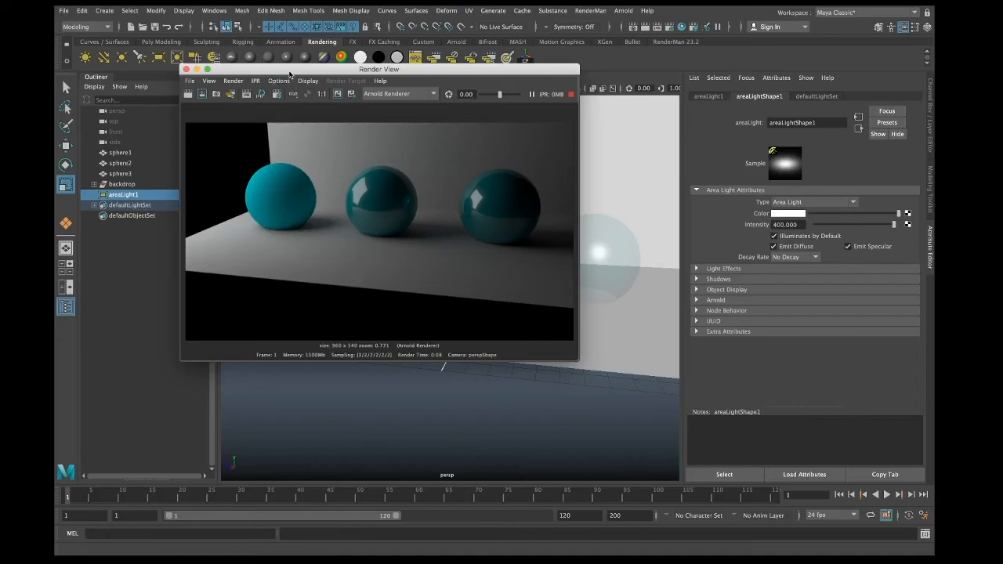
Step: Reset the Save Image options and apply the Color Managed Image - View Transform embedded save mode
{"action": "left_click", "coordinate": [187, 82]}
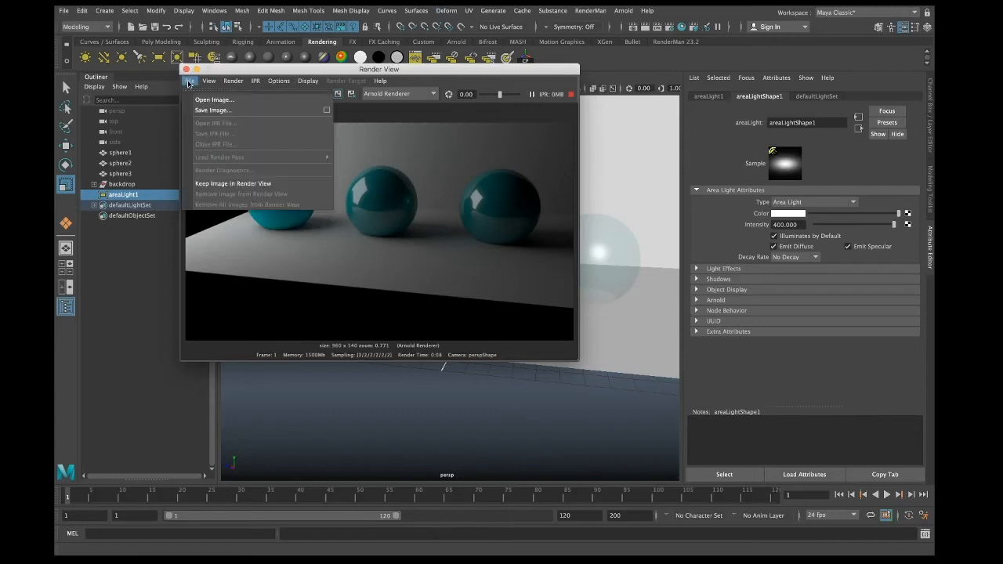
{"action": "left_click", "coordinate": [327, 113]}
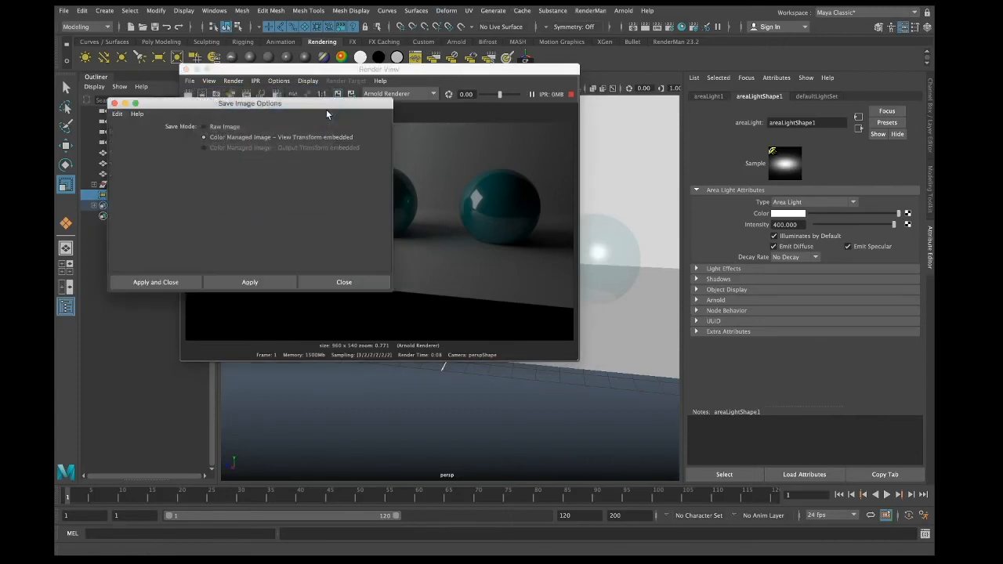
{"action": "left_click_drag", "start_coordinate": [187, 107], "coordinate": [491, 195]}
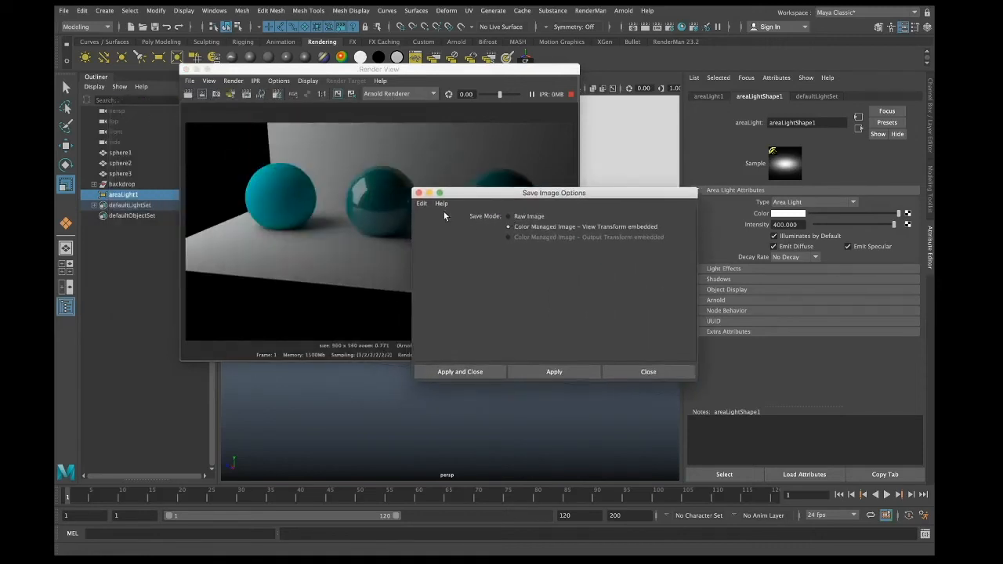
{"action": "left_click", "coordinate": [423, 203]}
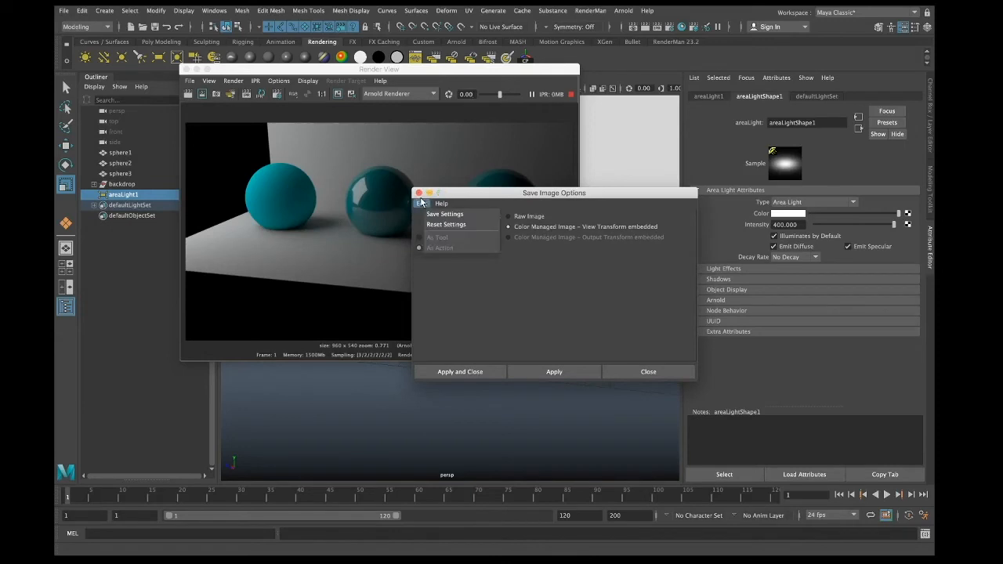
{"action": "left_click", "coordinate": [431, 225]}
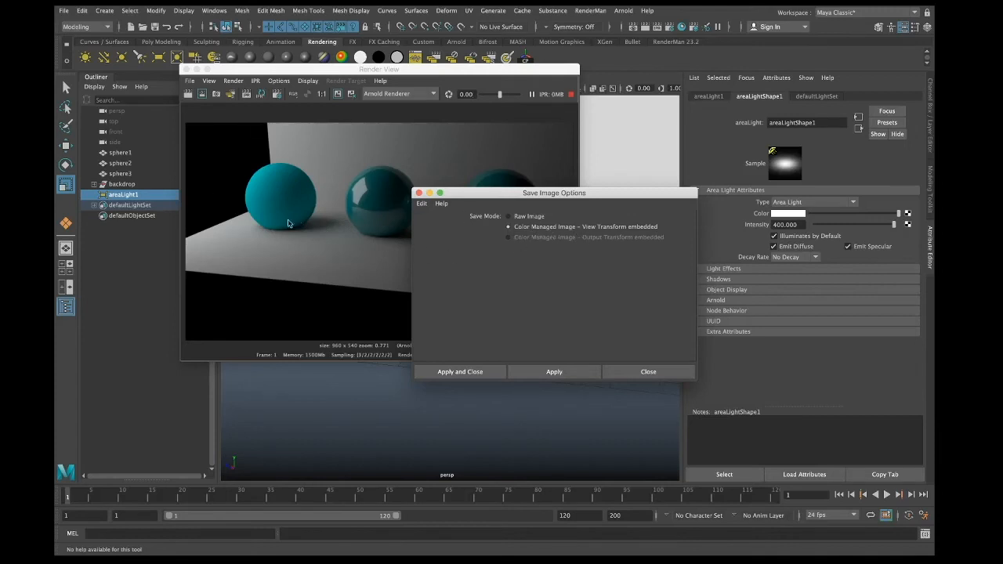
{"action": "left_click", "coordinate": [549, 373]}
{"action": "left_click", "coordinate": [470, 371]}
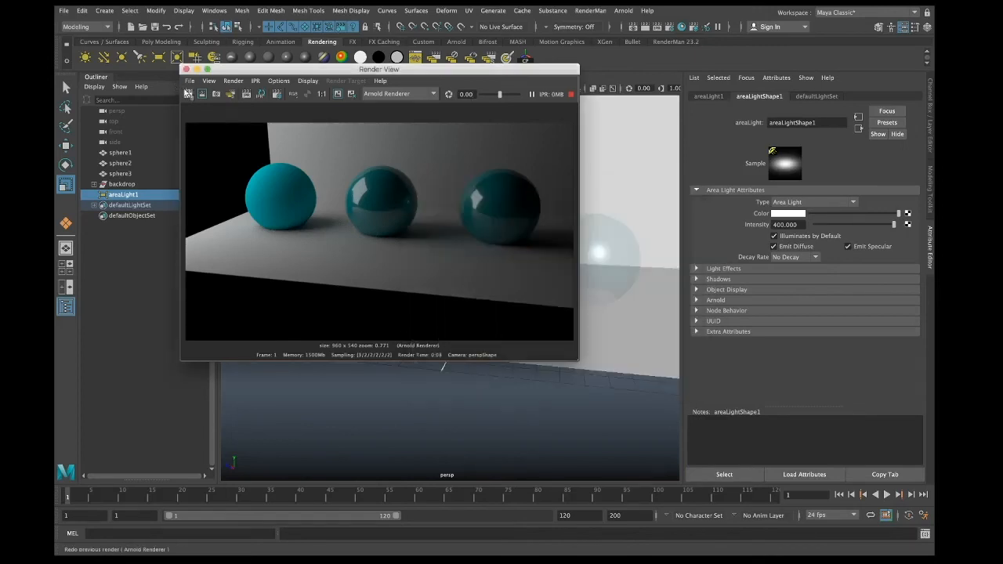
Step: Save the rendered image as a JPEG named render1 in the Modeling1 project's images folder
{"action": "left_click", "coordinate": [189, 82]}
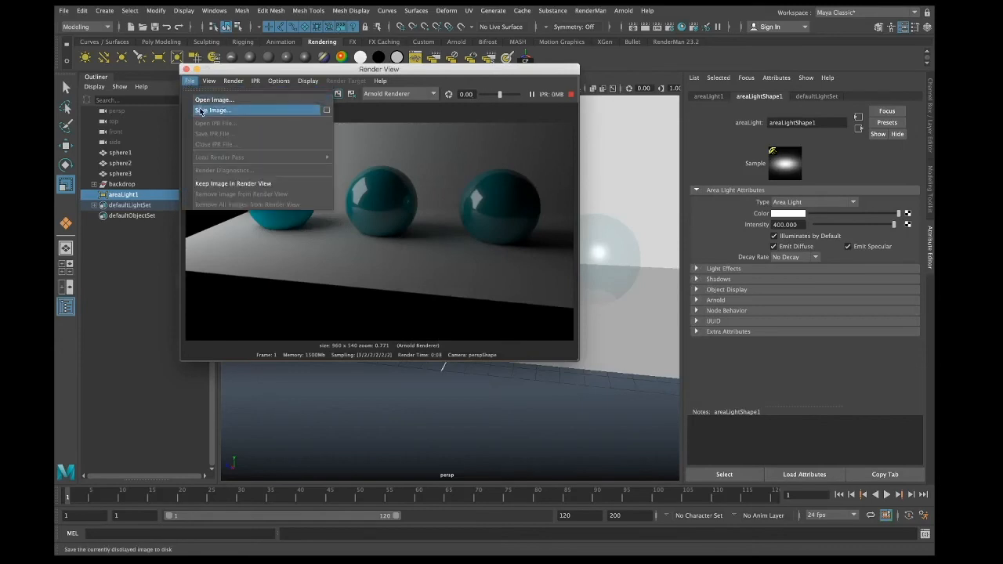
{"action": "left_click", "coordinate": [202, 110]}
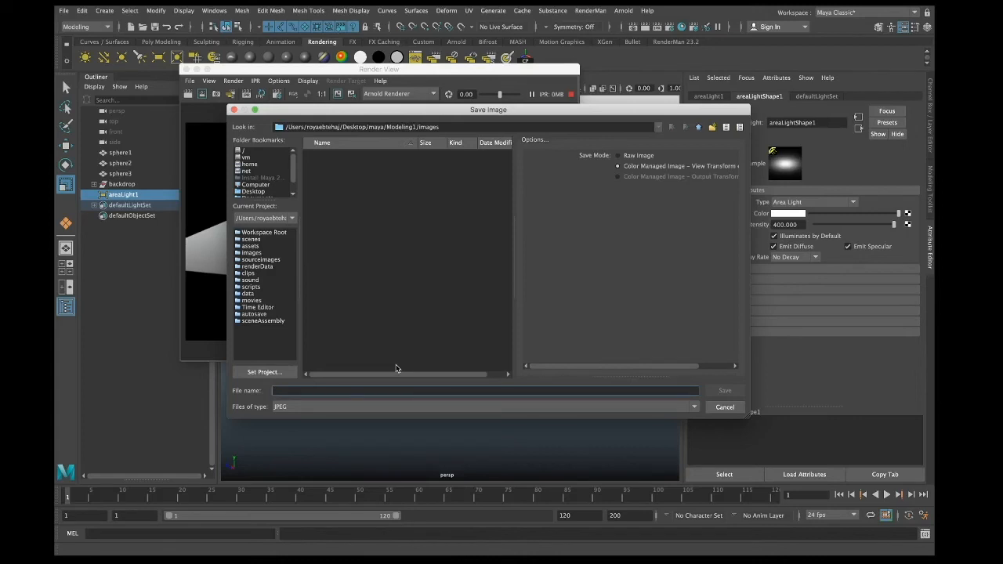
{"action": "type", "text": "render1"}
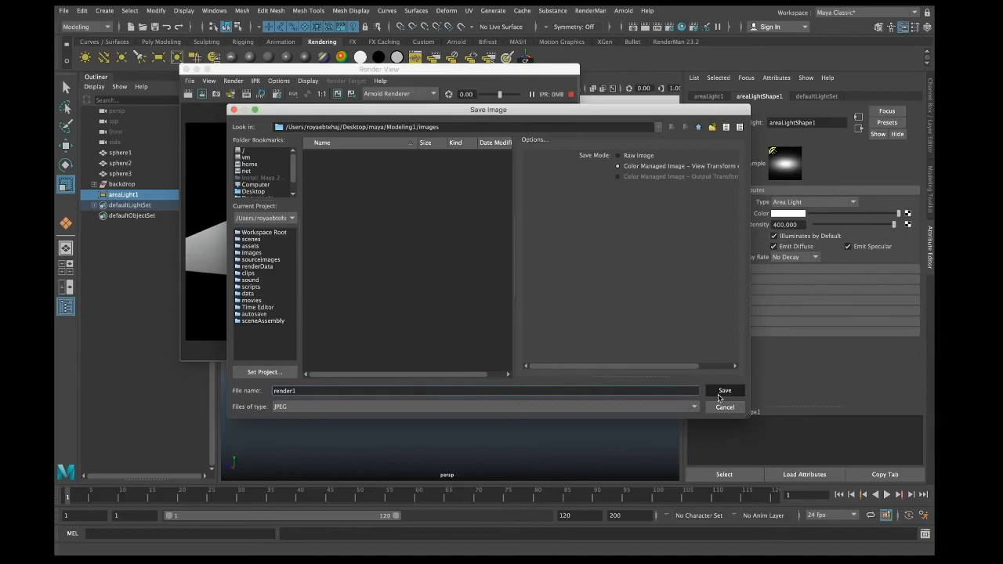
{"action": "left_click", "coordinate": [720, 391]}
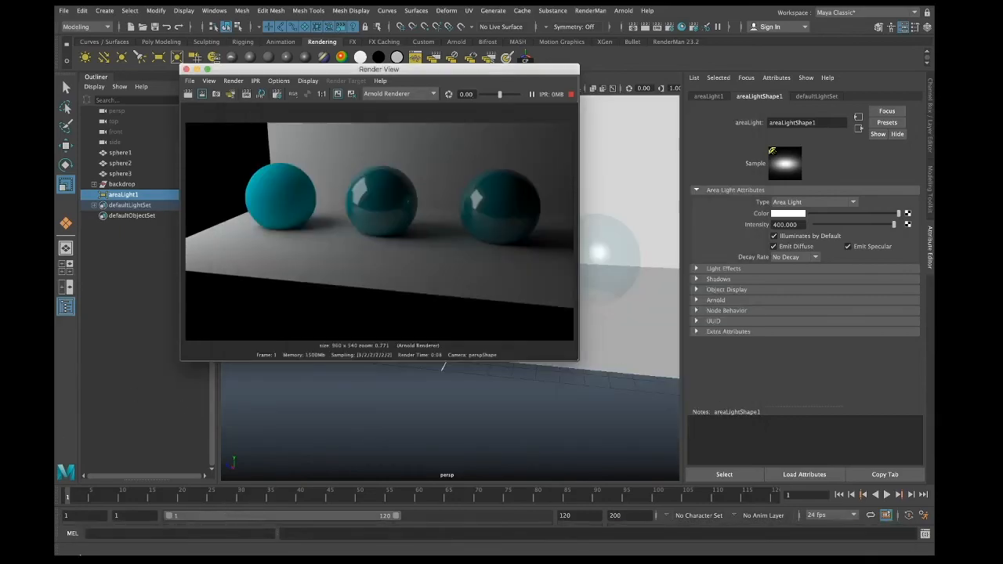
Step: Switch to Finder and open the saved render1.jpg from the Modeling1 project's images folder to check it
{"action": "left_click", "coordinate": [89, 540]}
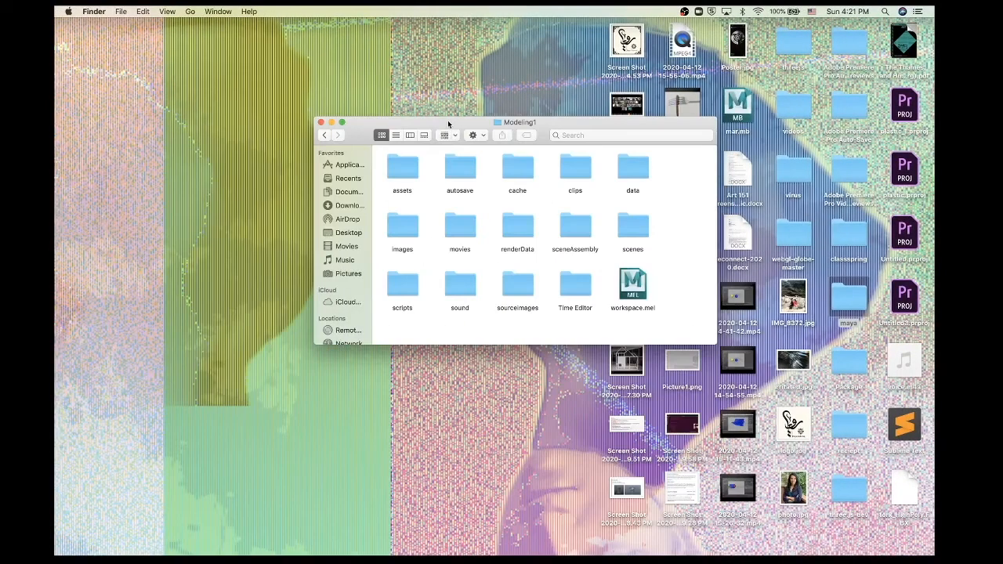
{"action": "left_click_drag", "start_coordinate": [449, 123], "coordinate": [348, 117]}
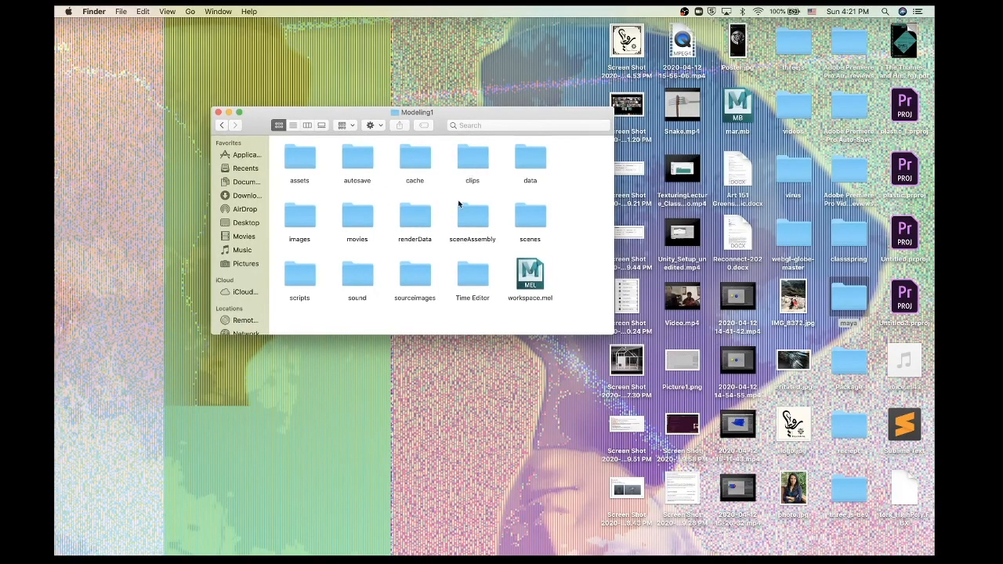
{"action": "scroll", "coordinate": [349, 294], "scroll_direction": "down", "scroll_amount": 1}
{"action": "double_click", "coordinate": [300, 212]}
{"action": "double_click", "coordinate": [300, 163]}
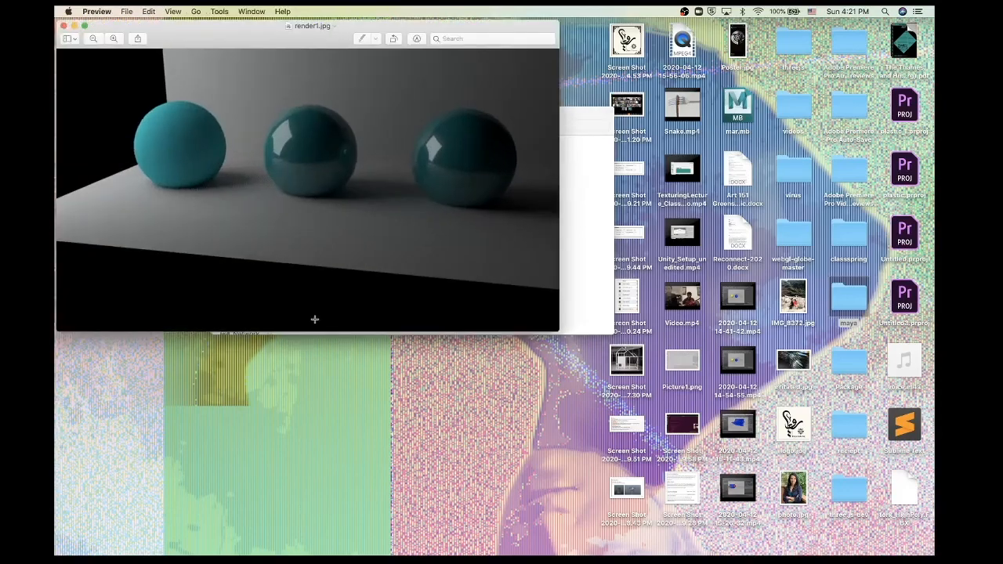
Step: Switch back to Maya, take its main window out of full screen and move the Render View clear of the viewport
{"action": "mouse_move", "coordinate": [726, 552]}
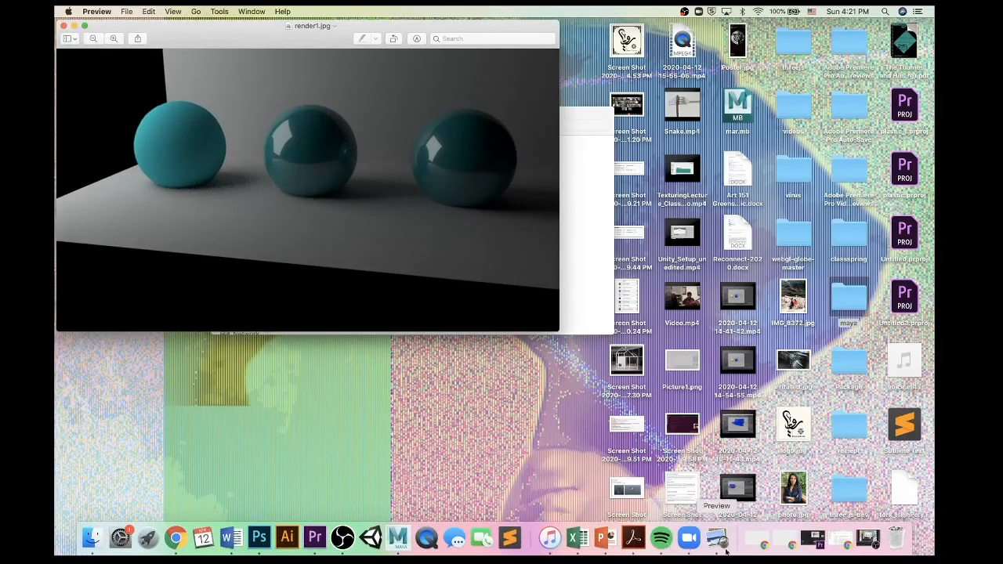
{"action": "left_click", "coordinate": [867, 539]}
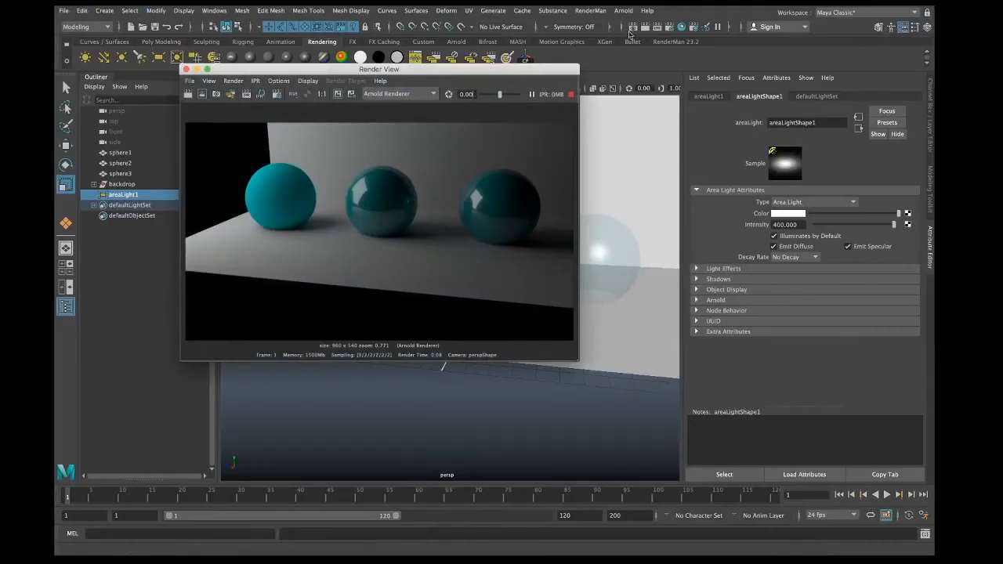
{"action": "mouse_move", "coordinate": [181, 8]}
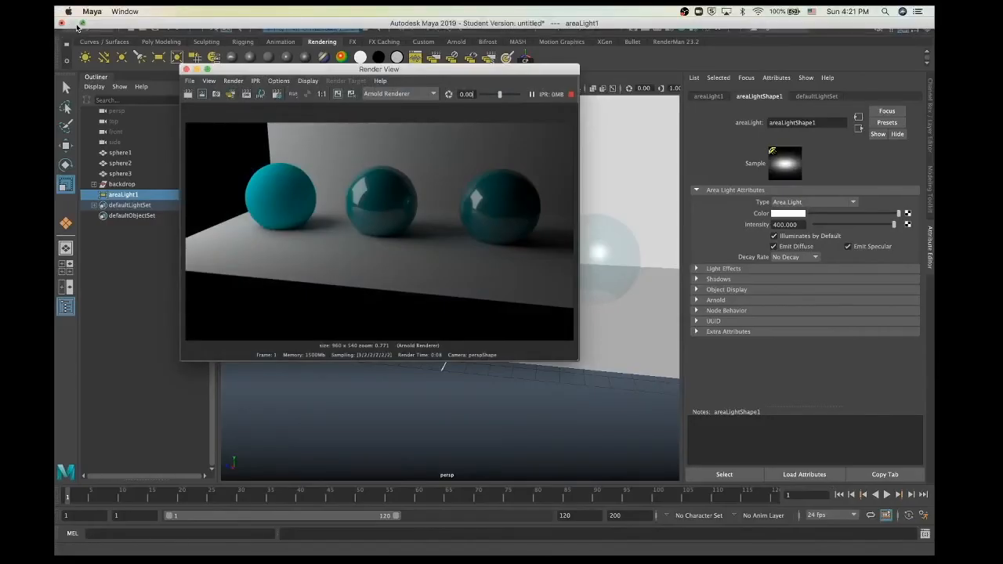
{"action": "left_click", "coordinate": [81, 23]}
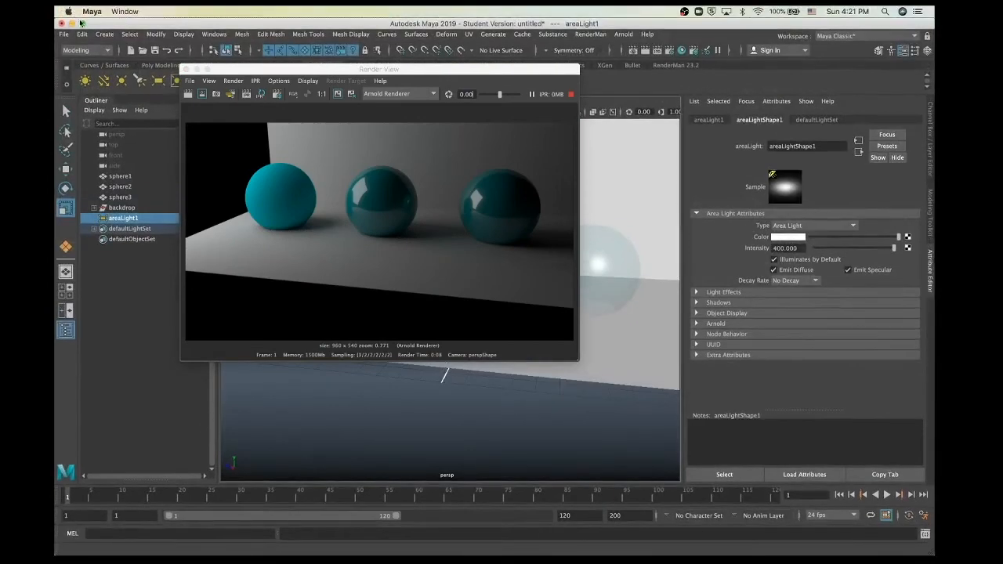
{"action": "left_click", "coordinate": [71, 23]}
{"action": "left_click_drag", "start_coordinate": [281, 71], "coordinate": [629, 39]}
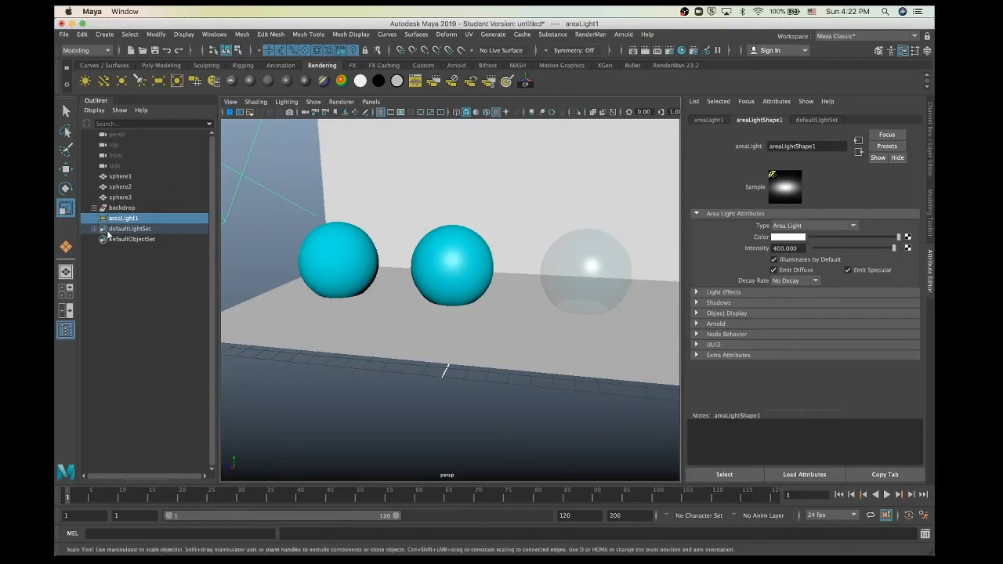
Step: Duplicate areaLight1, with the whole scene framed in the perspective view
{"action": "key", "text": "r"}
{"action": "key", "text": "a"}
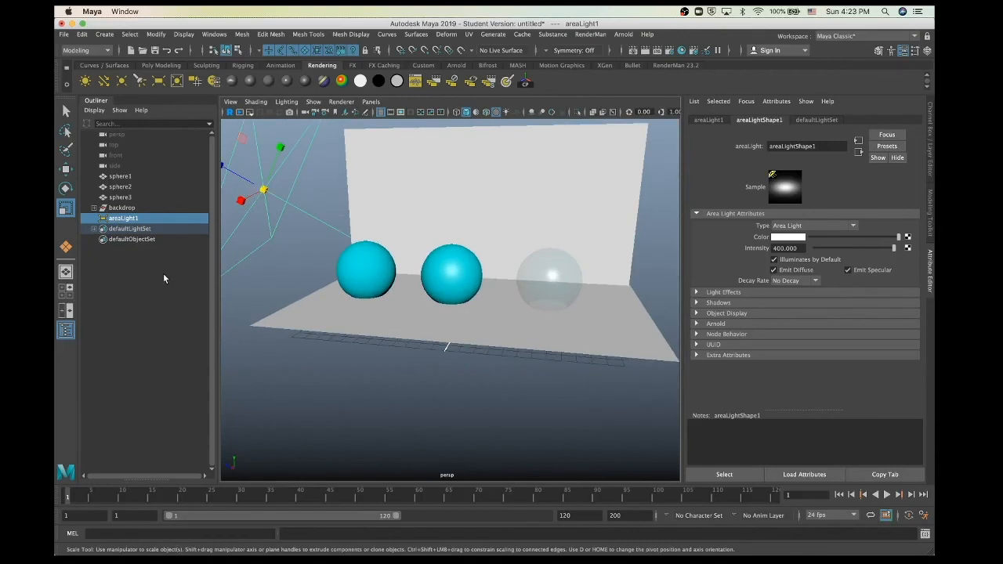
{"action": "key", "text": "w"}
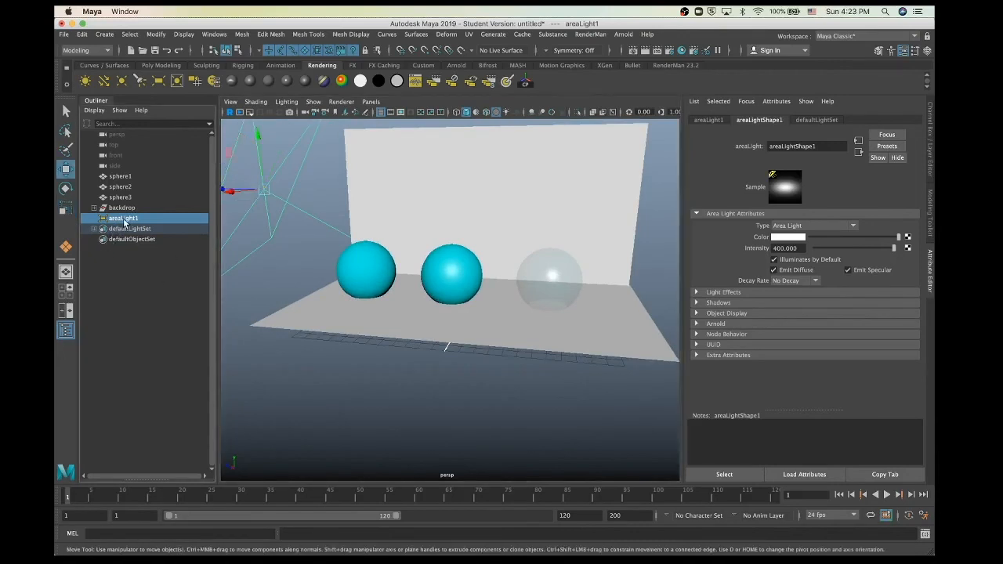
{"action": "key", "text": "ctrl+d"}
{"action": "key", "text": "a"}
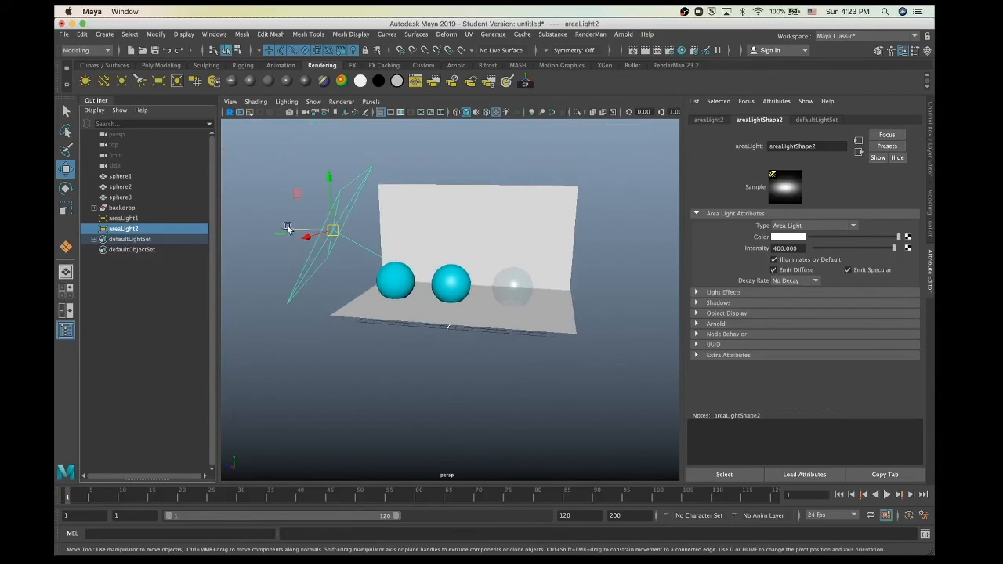
Step: Move the duplicated area light to the opposite side of the backdrop and rotate it to face the spheres
{"action": "left_click_drag", "start_coordinate": [288, 228], "coordinate": [481, 286]}
{"action": "scroll", "coordinate": [481, 289], "scroll_direction": "up", "scroll_amount": 3}
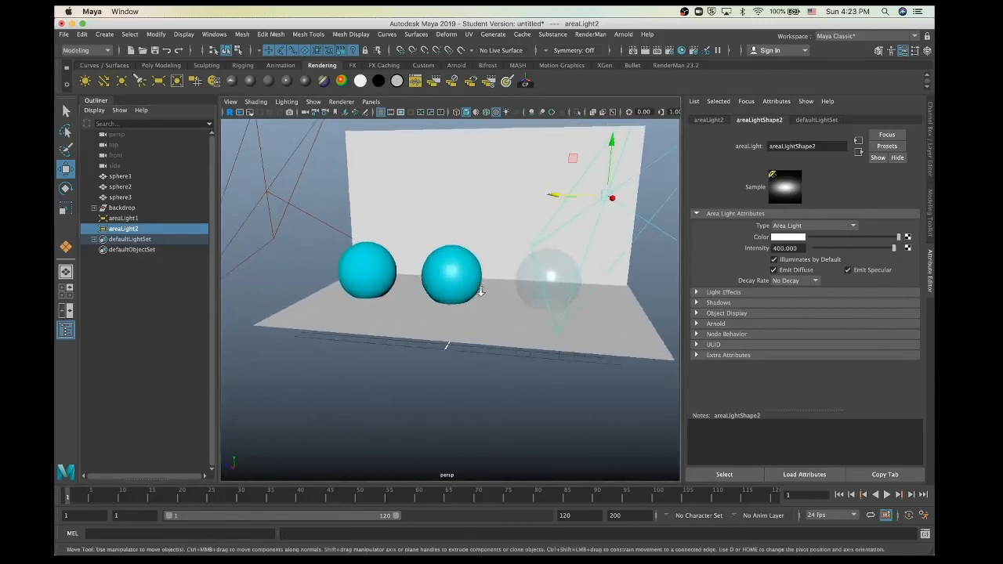
{"action": "scroll", "coordinate": [481, 289], "scroll_direction": "down", "scroll_amount": 2}
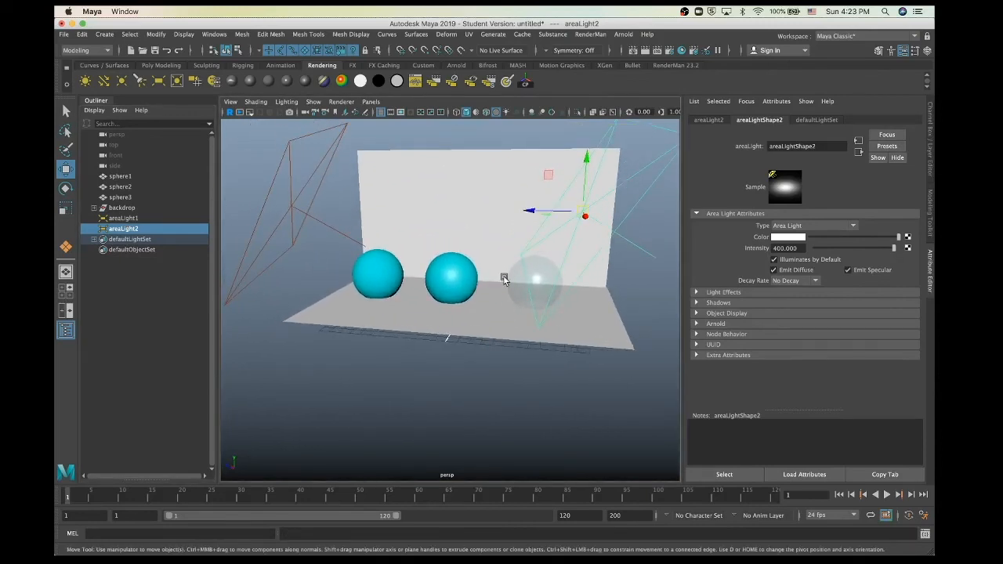
{"action": "key", "text": "e"}
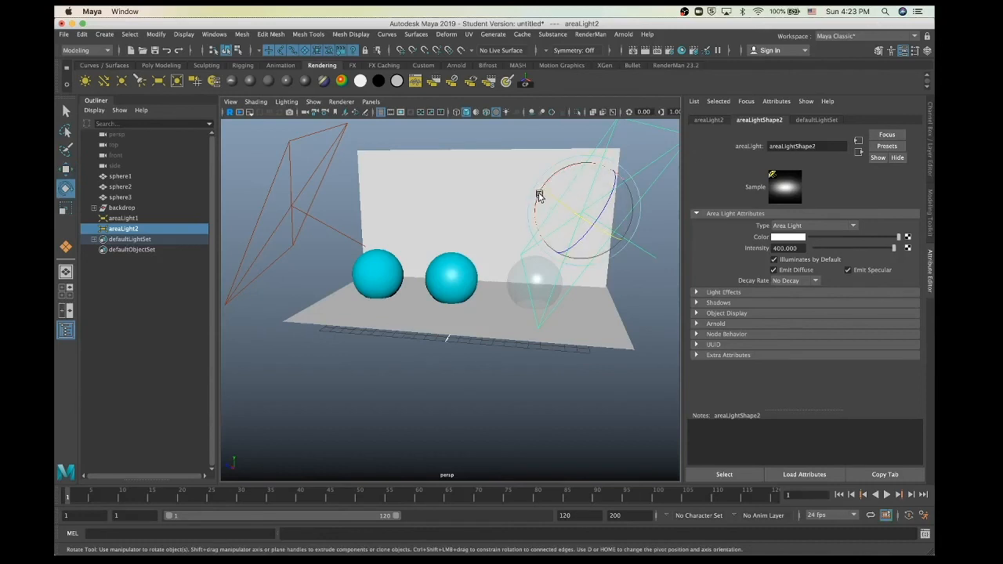
{"action": "left_click_drag", "start_coordinate": [537, 195], "coordinate": [640, 166]}
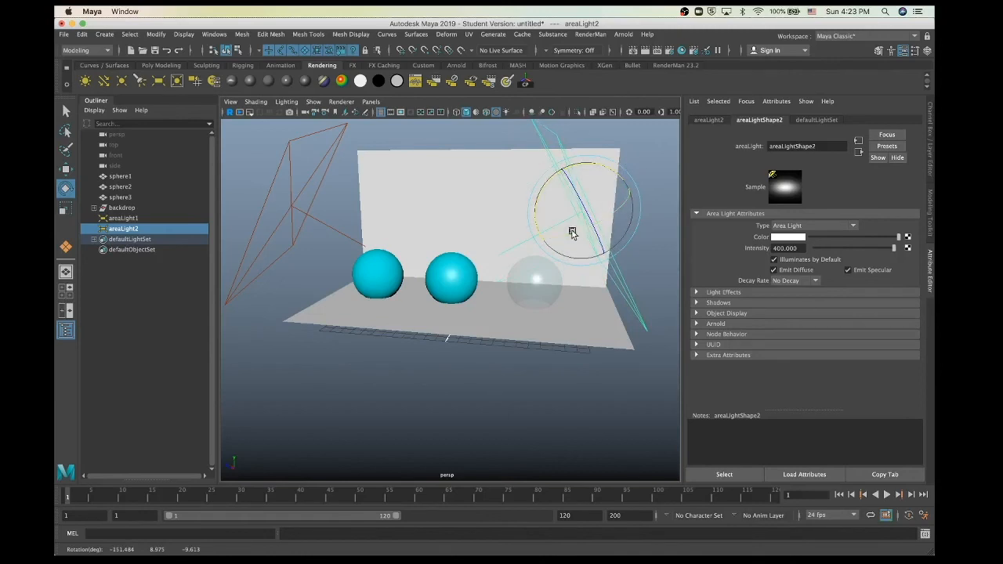
Step: Set the colour of areaLight2 to yellow and render the scene with Arnold in the Render View
{"action": "left_click", "coordinate": [775, 238]}
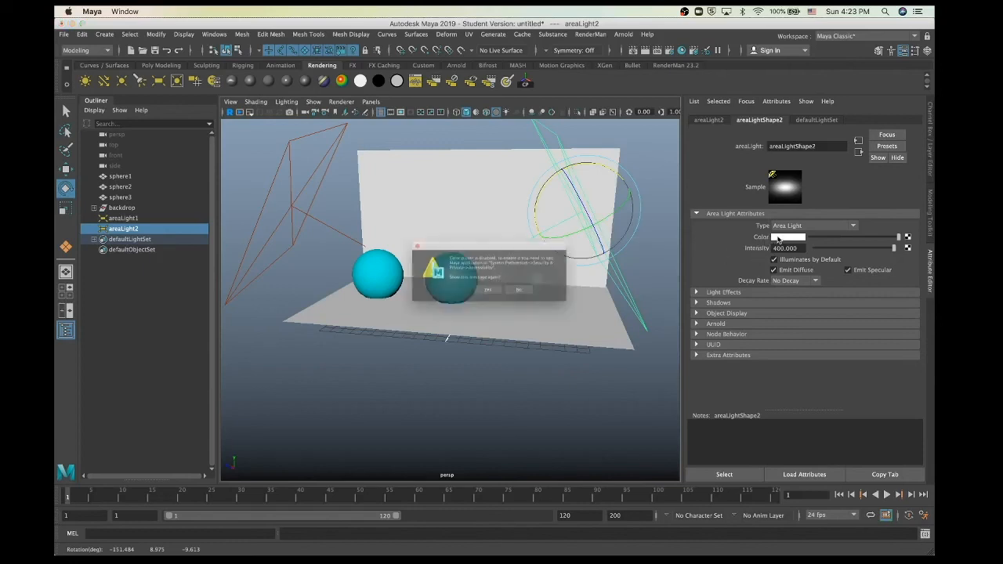
{"action": "left_click", "coordinate": [494, 297]}
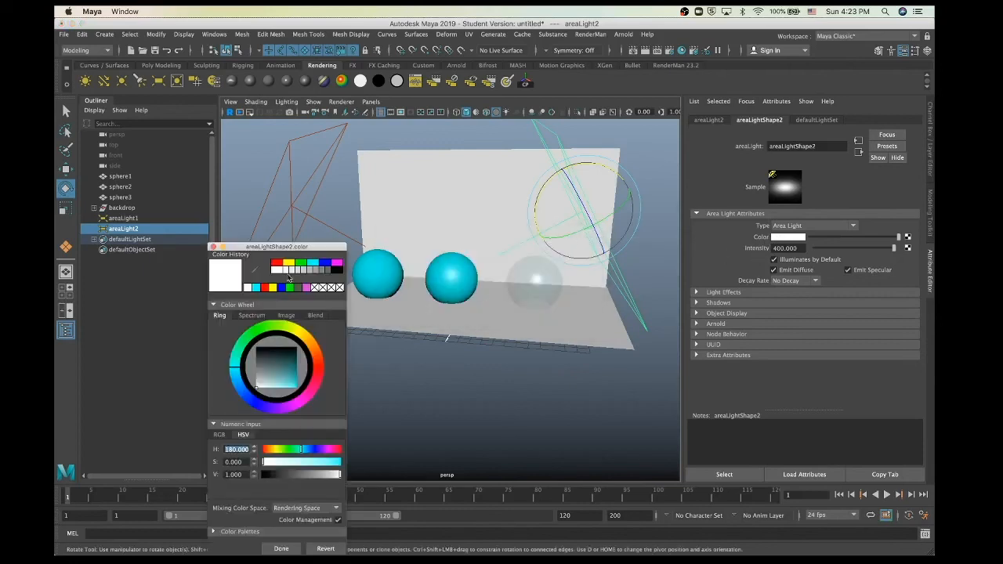
{"action": "left_click", "coordinate": [272, 289]}
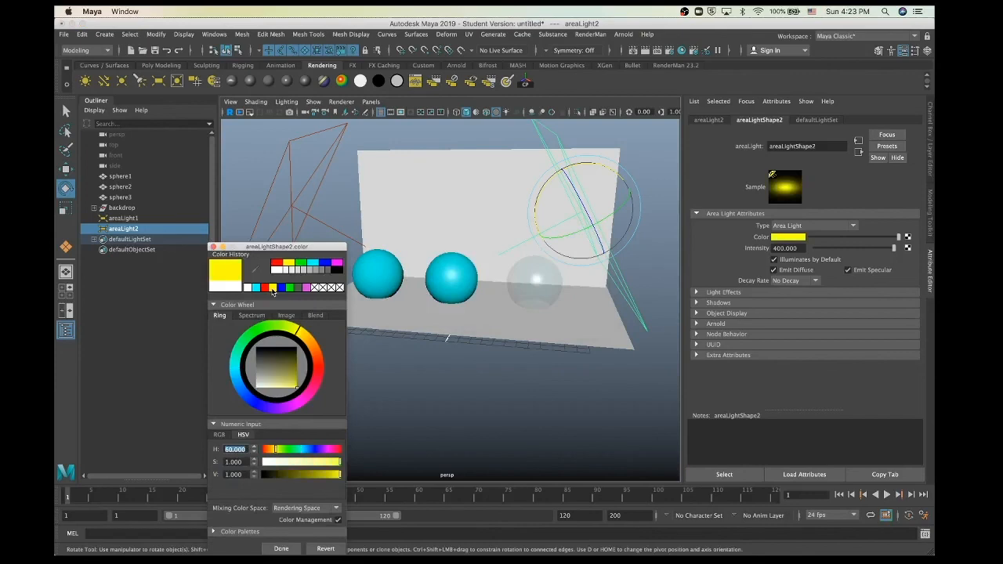
{"action": "left_click", "coordinate": [280, 549]}
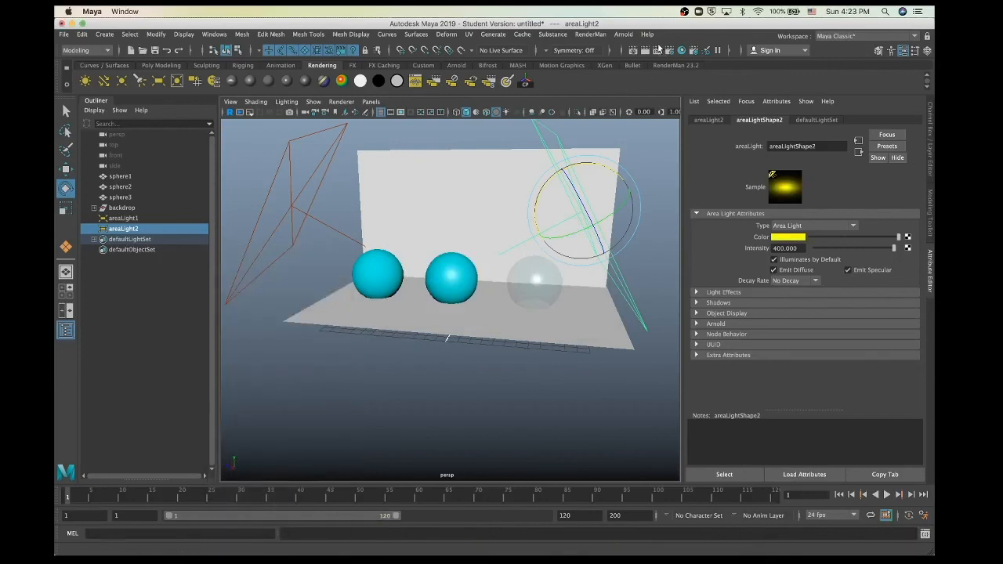
{"action": "left_click", "coordinate": [655, 50]}
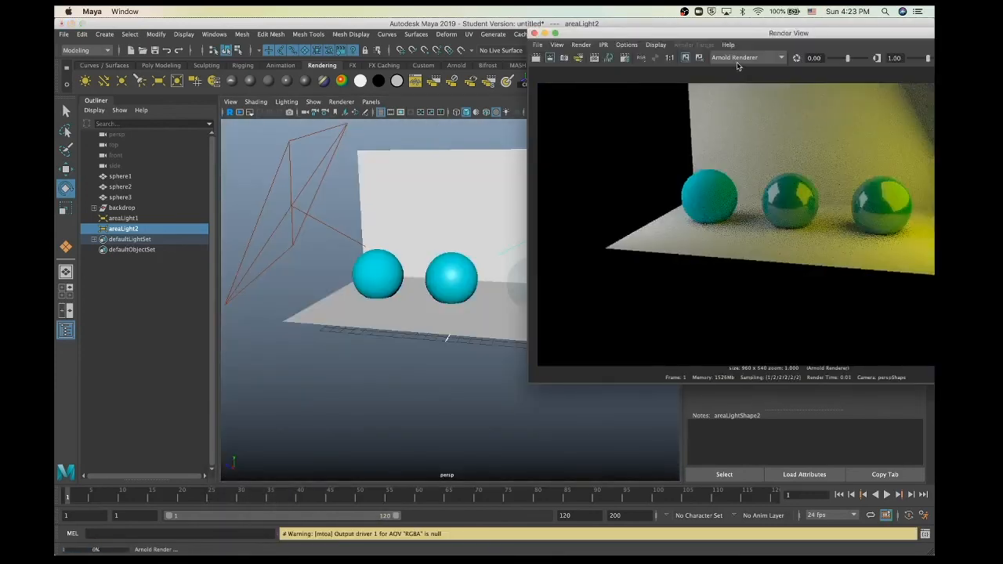
{"action": "left_click_drag", "start_coordinate": [749, 38], "coordinate": [466, 86]}
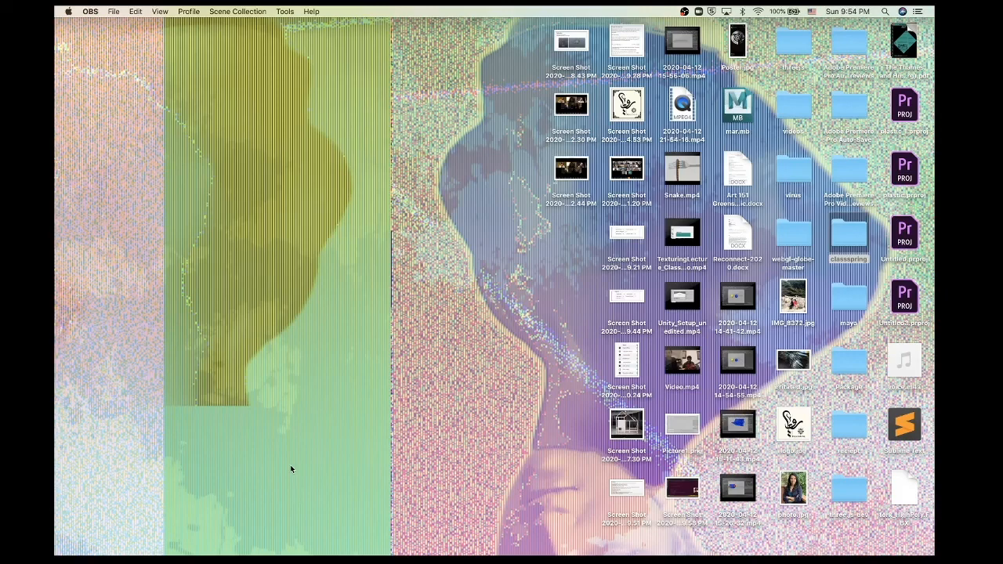
Step: Switch to Chrome, open Pixar's RenderMan site and examine the Professional and Non-Commercial options on its Try/Buy page
{"action": "mouse_move", "coordinate": [266, 548]}
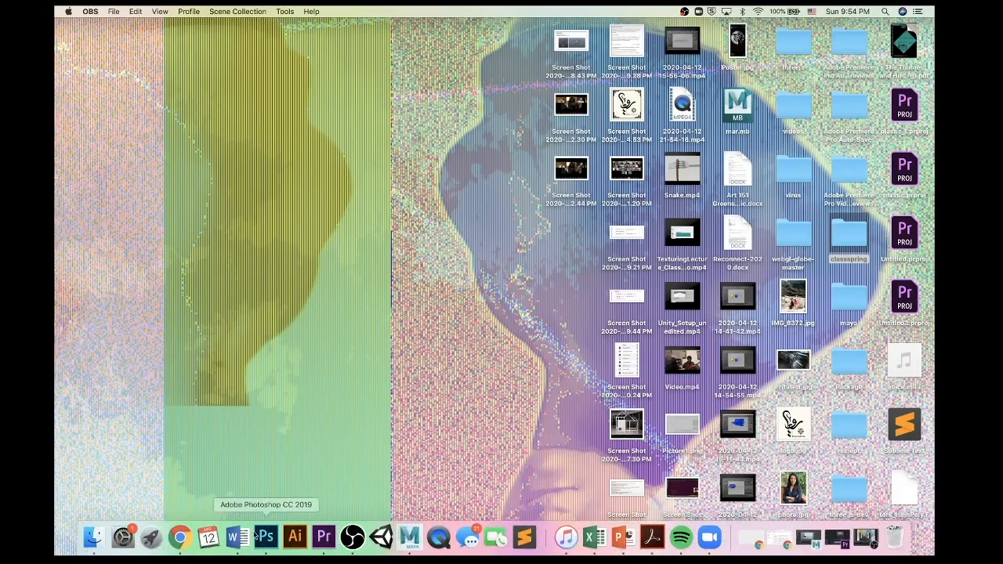
{"action": "left_click", "coordinate": [182, 537]}
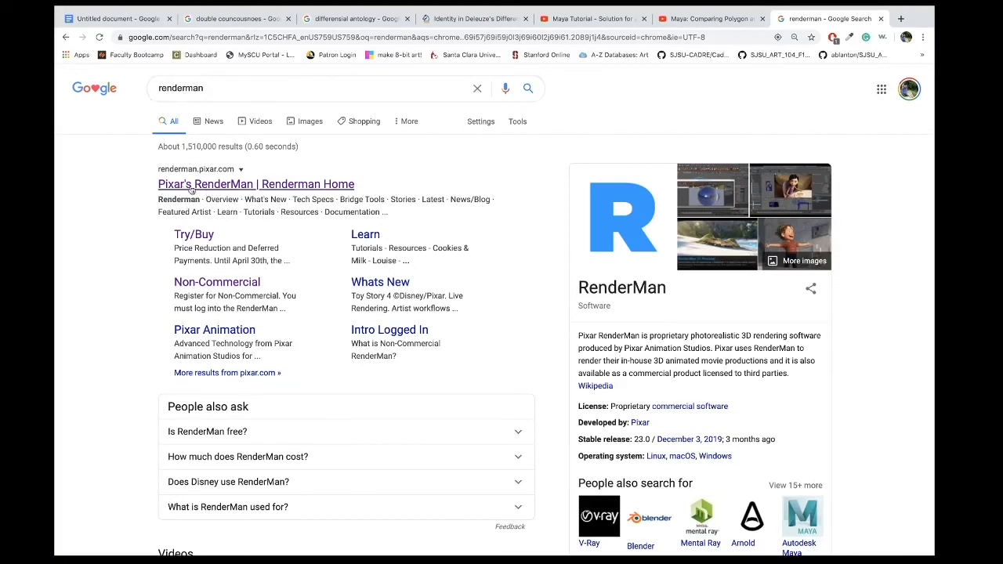
{"action": "left_click", "coordinate": [230, 186]}
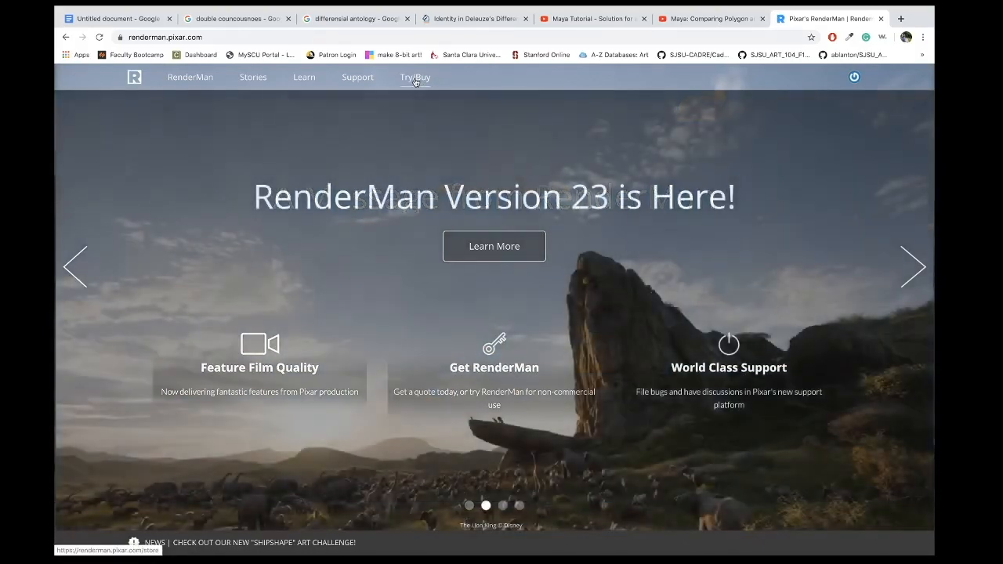
{"action": "left_click", "coordinate": [415, 79]}
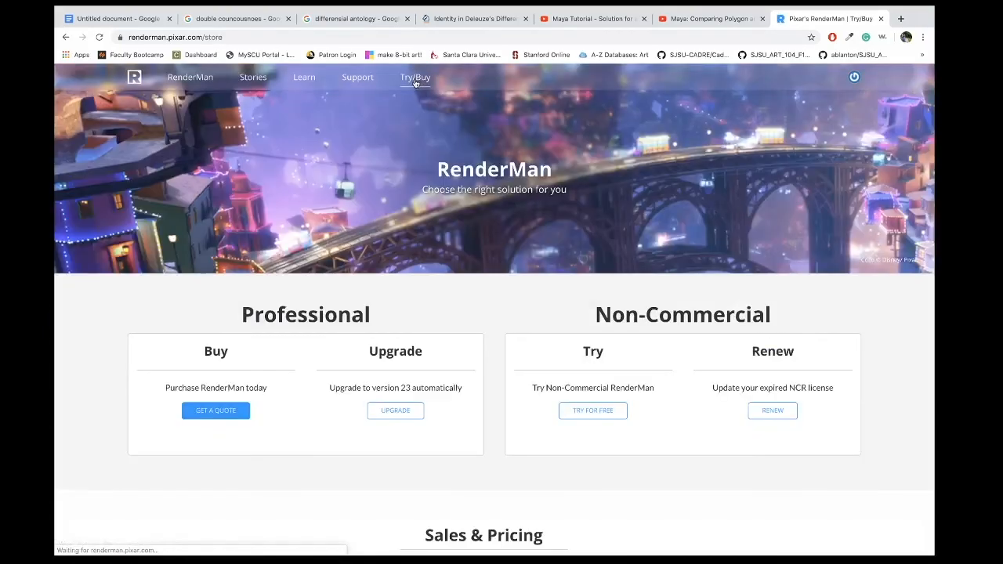
{"action": "scroll", "coordinate": [457, 223], "scroll_direction": "down", "scroll_amount": 1}
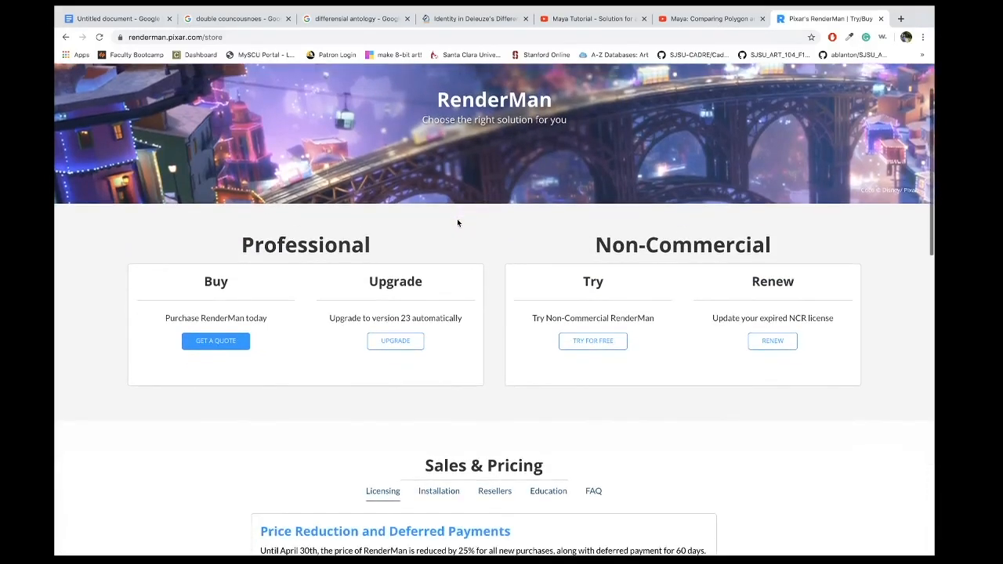
{"action": "scroll", "coordinate": [458, 223], "scroll_direction": "down", "scroll_amount": 1}
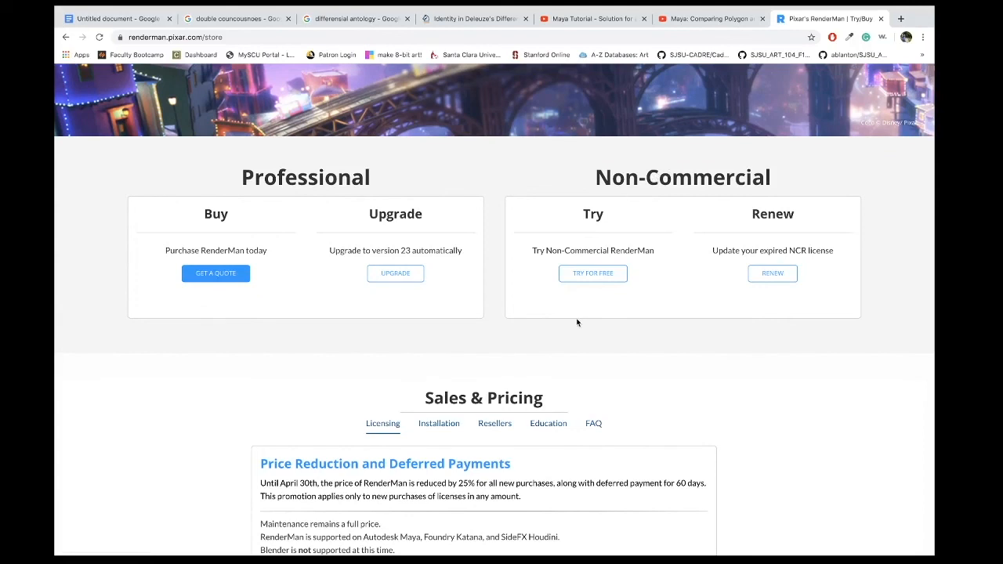
{"action": "scroll", "coordinate": [589, 345], "scroll_direction": "down", "scroll_amount": 1}
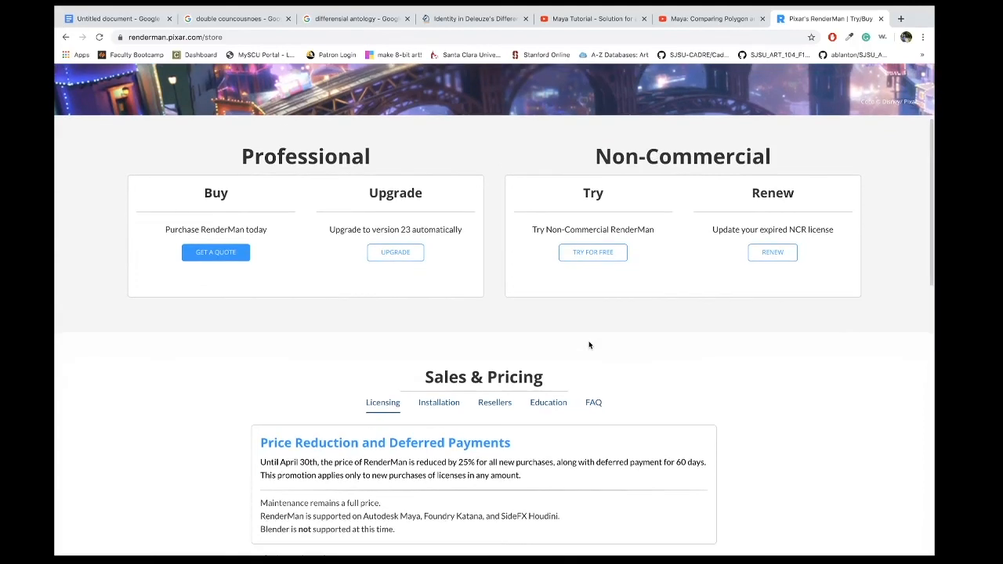